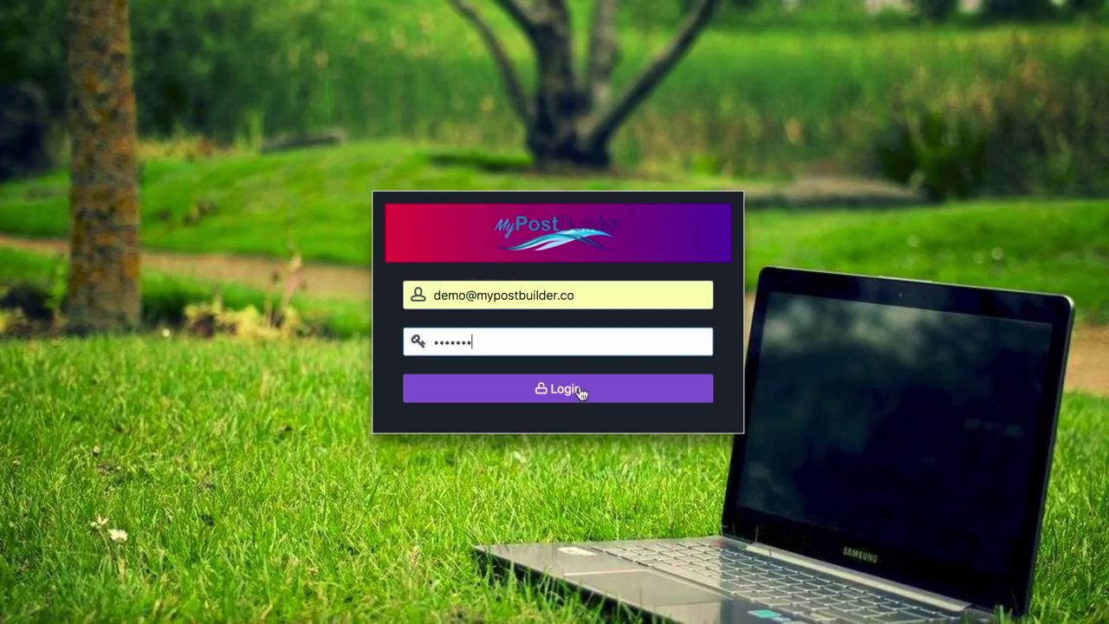
# - Log in to the demo account and expand Curation Engine in the sidebar
pyautogui.click(582, 394)
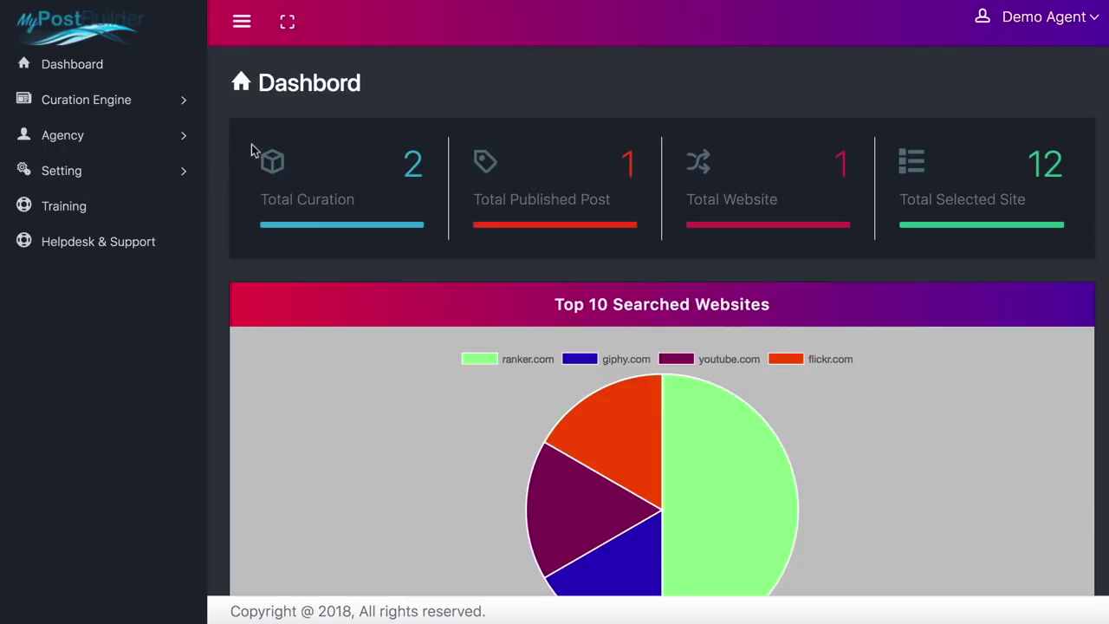
pyautogui.click(154, 109)
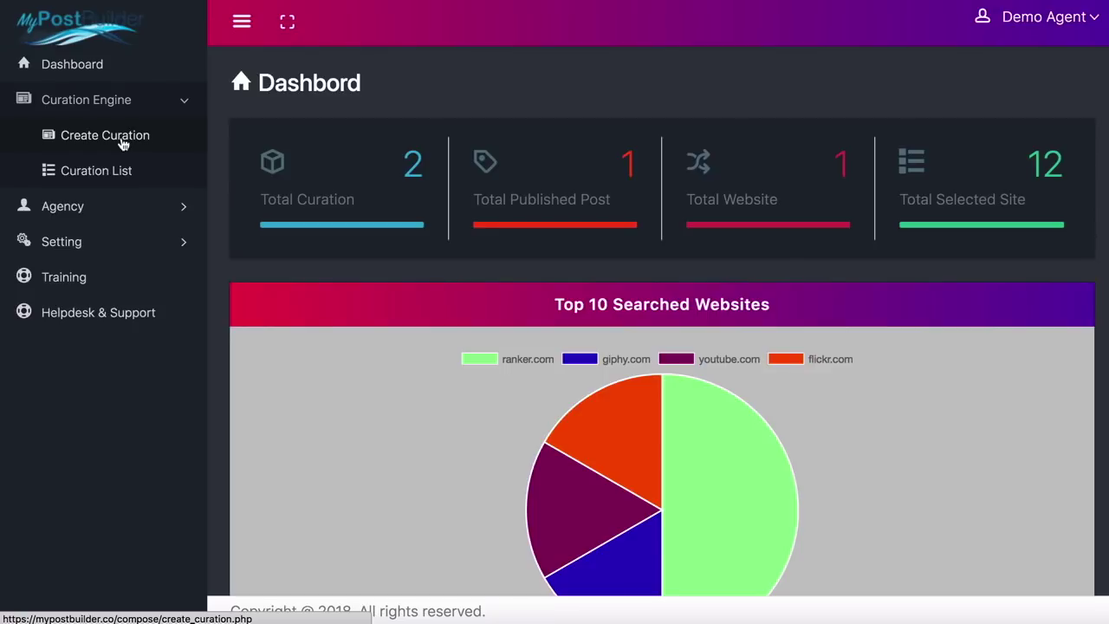
# - Start a new curation search with content type Viral and Ranker as the source
pyautogui.click(123, 144)
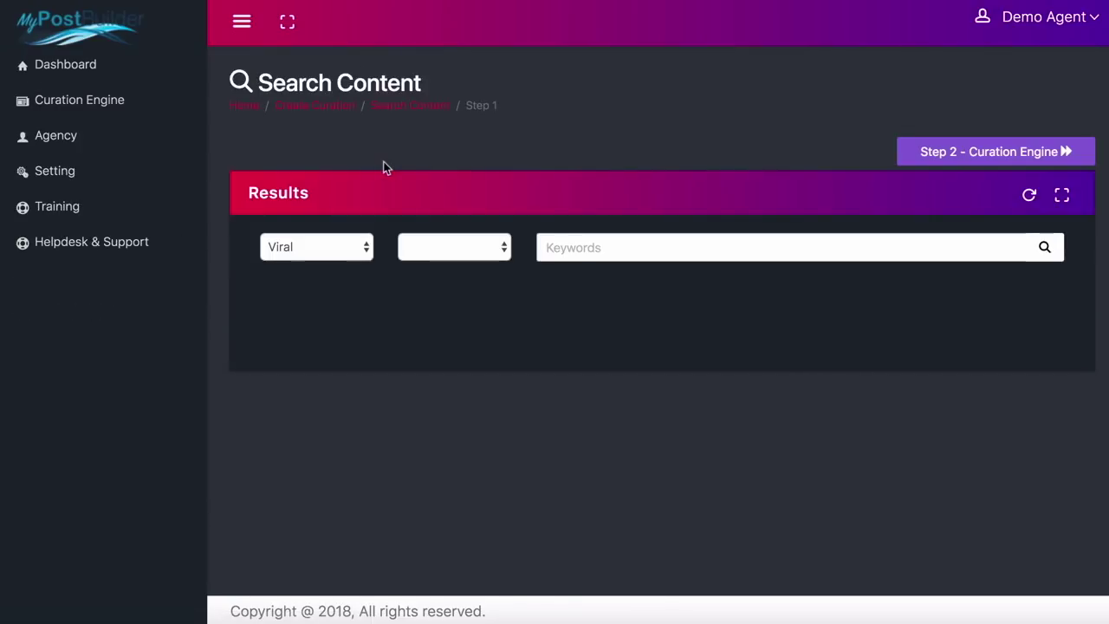
pyautogui.click(344, 252)
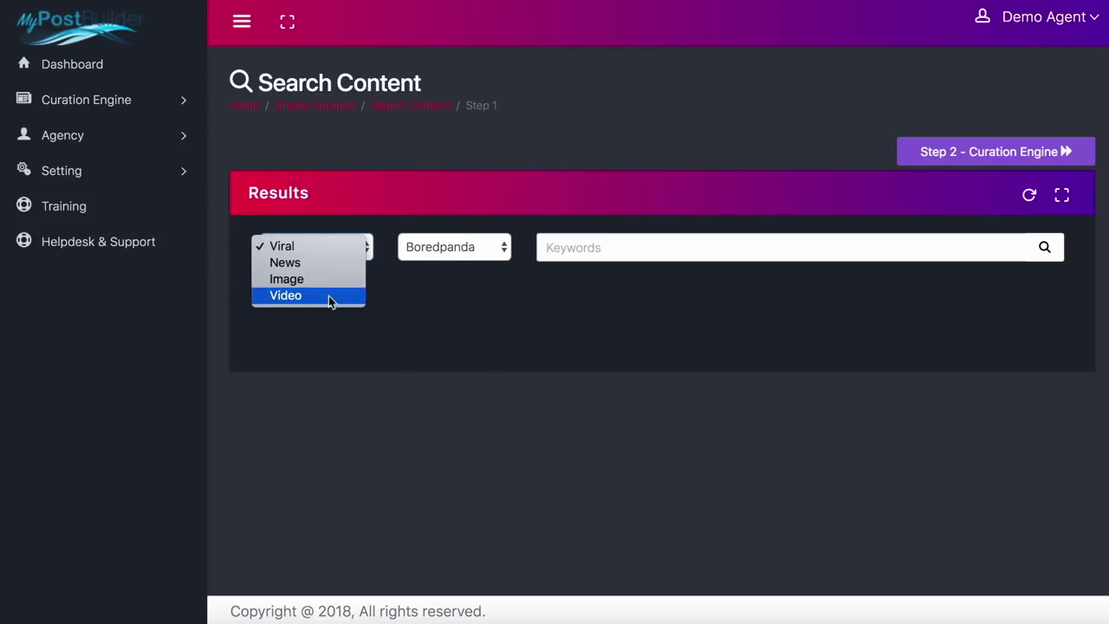
pyautogui.click(320, 247)
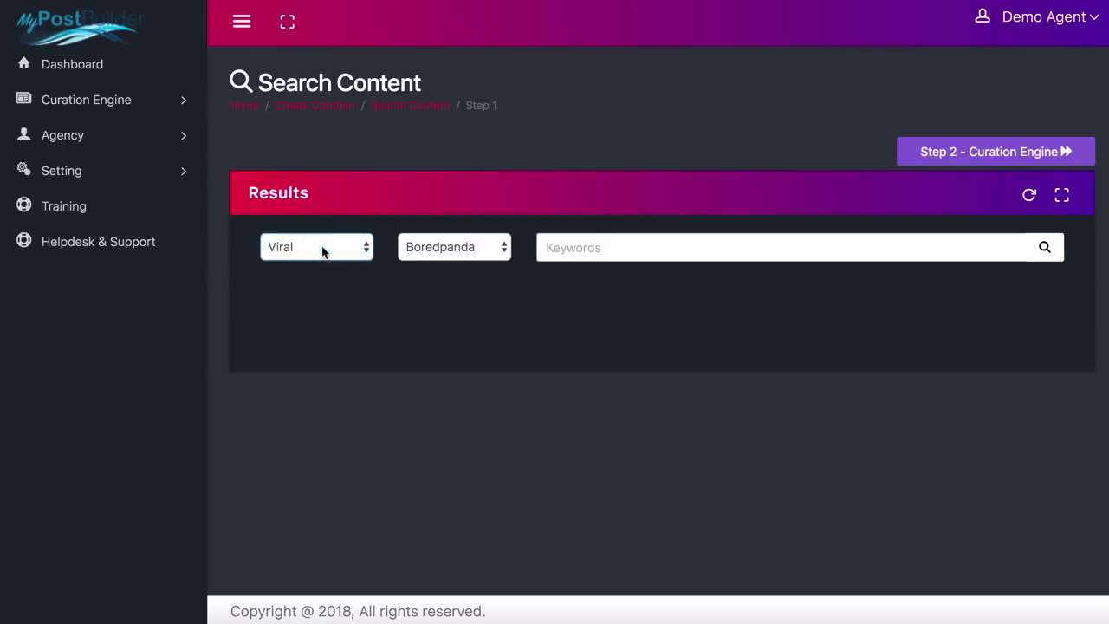
pyautogui.click(460, 251)
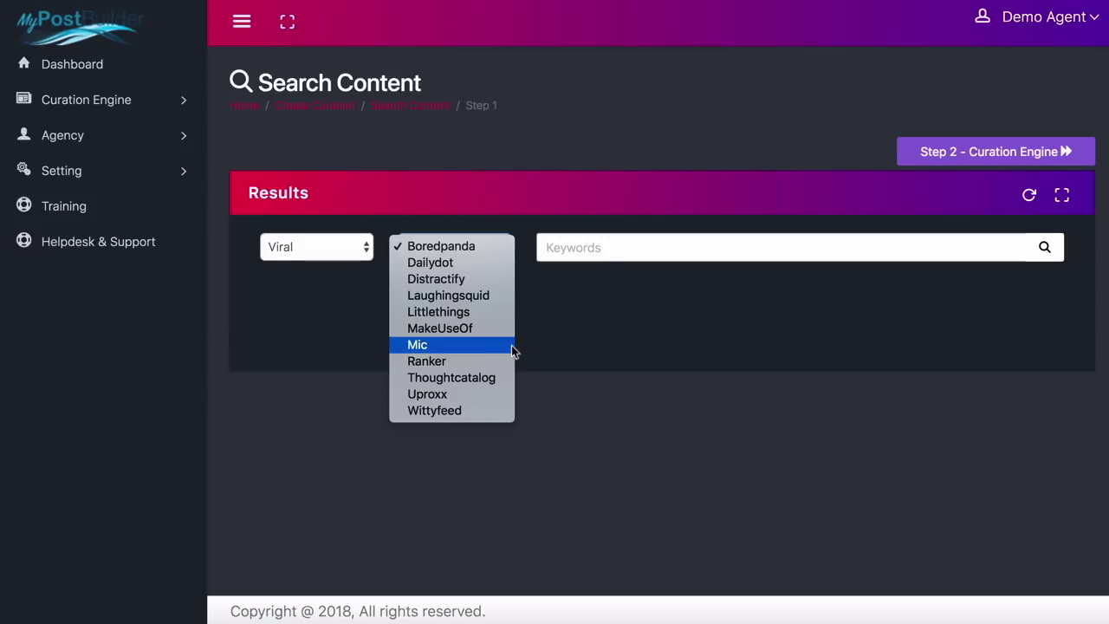
pyautogui.click(469, 361)
# - Search Ranker's viral content for the keywords 'Greatest Showman'
pyautogui.click(591, 247)
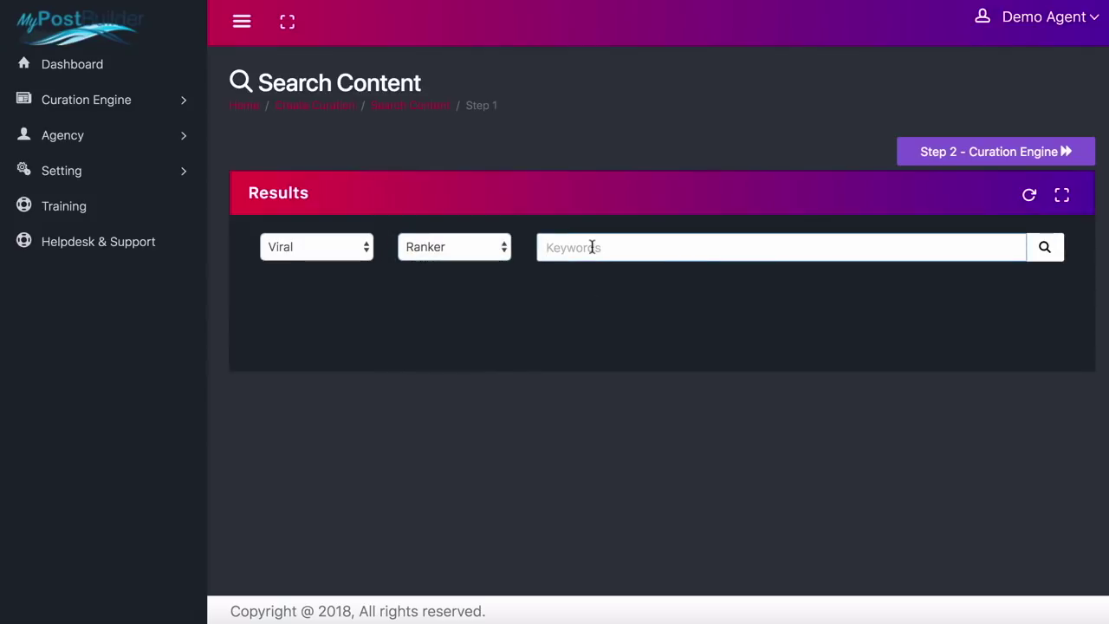
pyautogui.write('GRE')
pyautogui.press('BackSpace')
pyautogui.press('BackSpace')
pyautogui.press('BackSpace')
pyautogui.write('Grea')
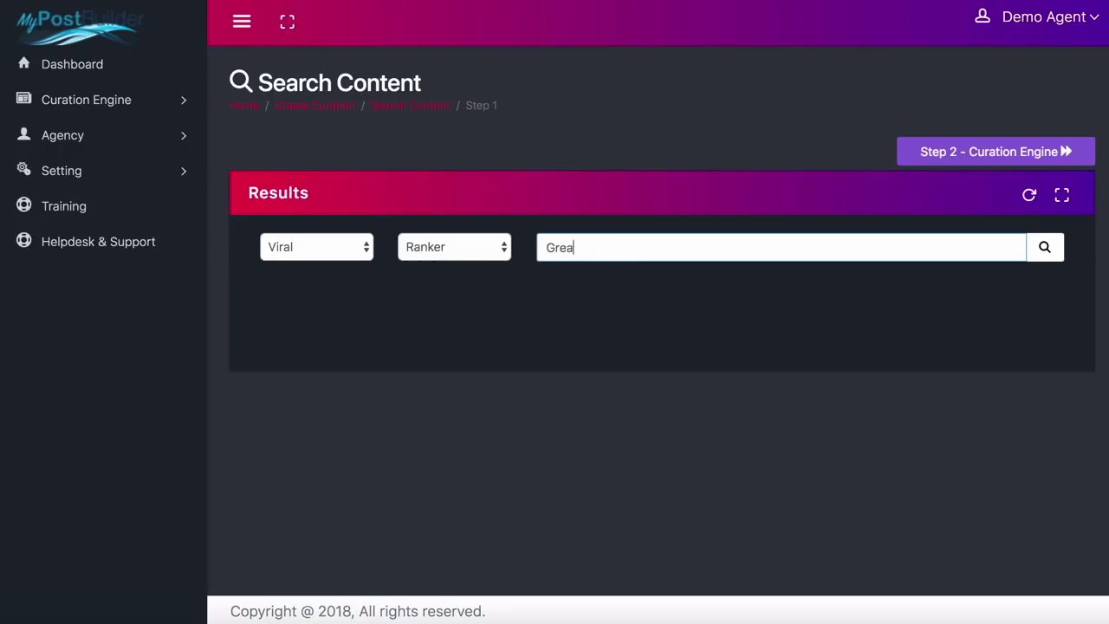
pyautogui.write('test ')
pyautogui.write('Sho')
pyautogui.write('wman')
pyautogui.click(1043, 248)
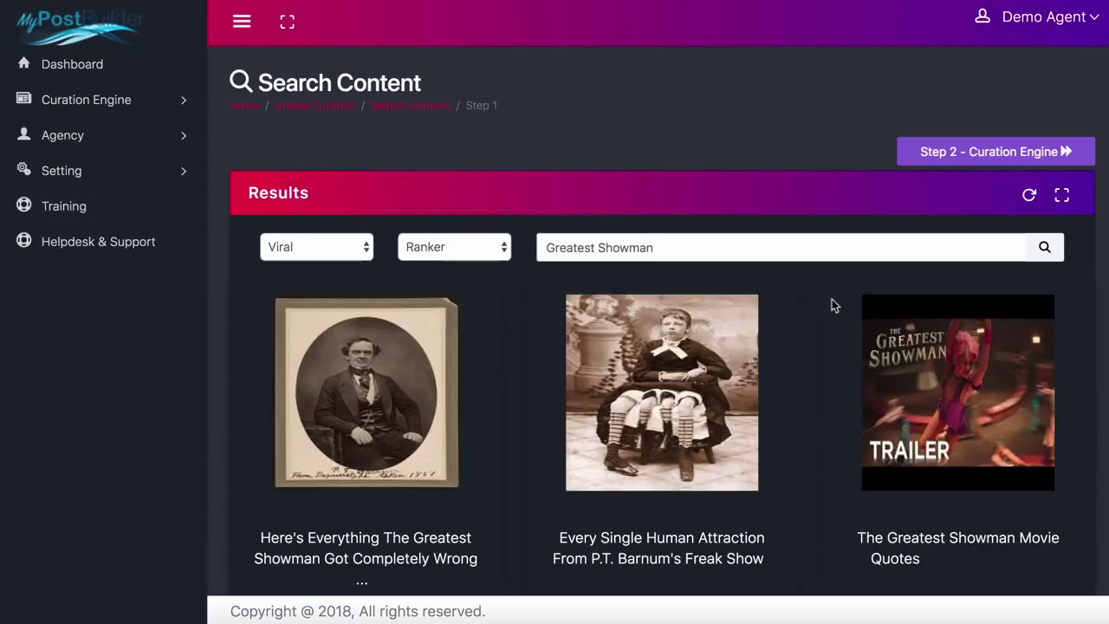
pyautogui.scroll(-2, 831, 303)
pyautogui.scroll(-1, 831, 300)
pyautogui.scroll(-1, 831, 301)
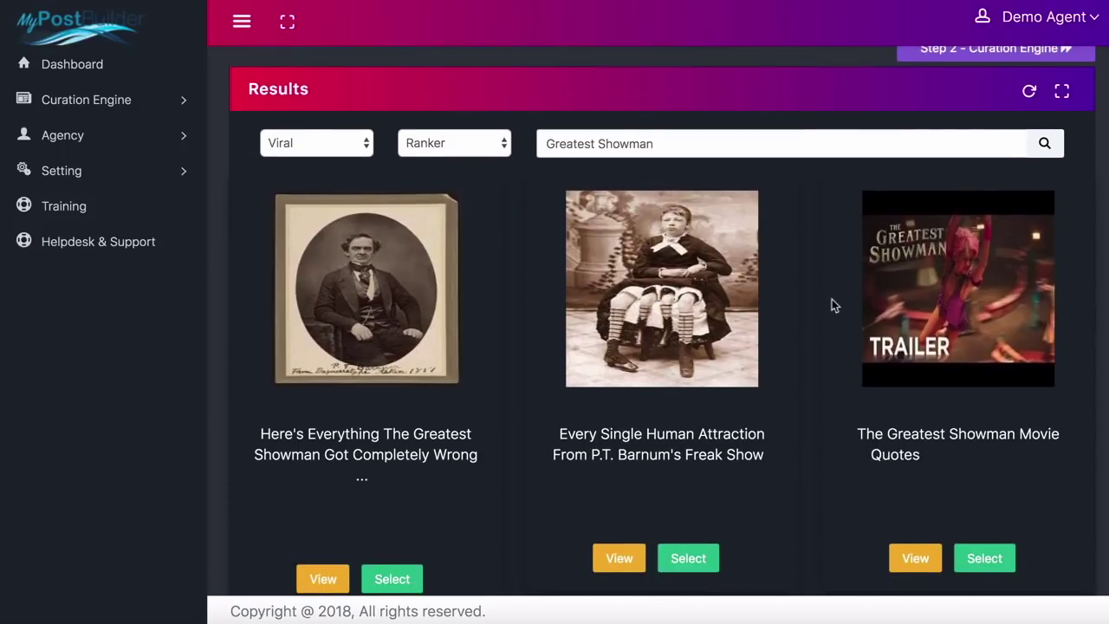
pyautogui.scroll(-1, 831, 300)
pyautogui.scroll(-1, 832, 305)
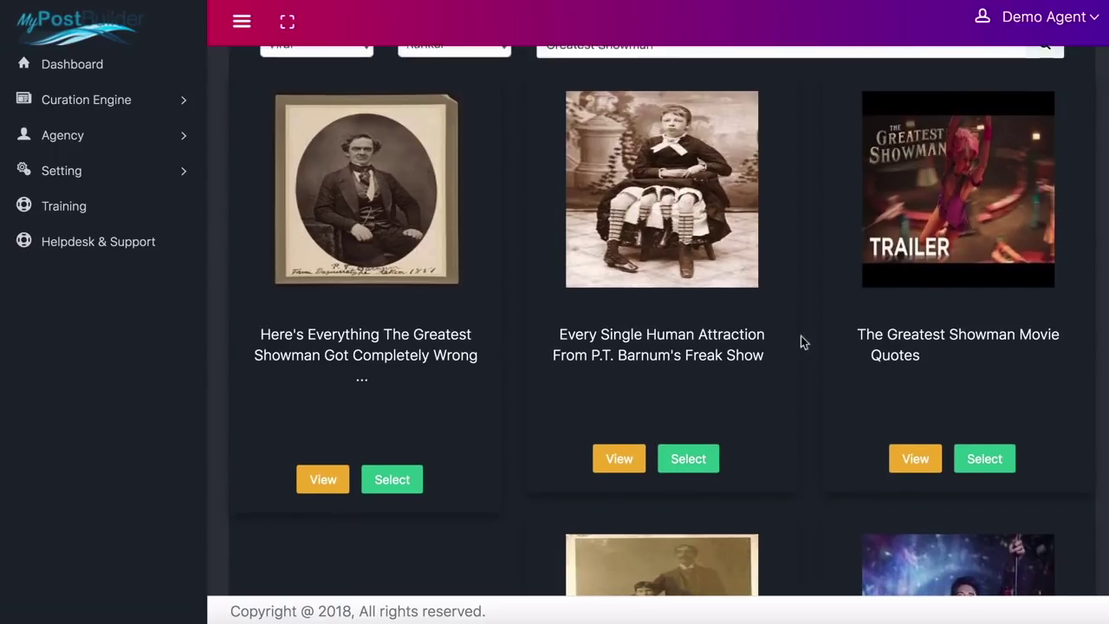
pyautogui.scroll(-1, 801, 340)
pyautogui.scroll(-1, 802, 342)
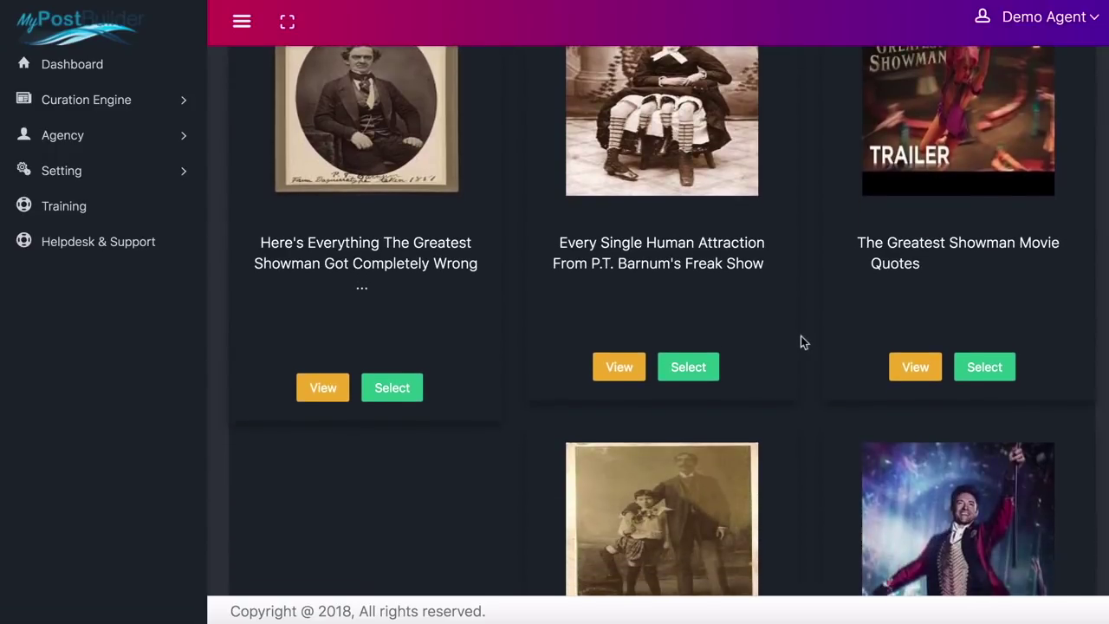
pyautogui.scroll(-1, 802, 341)
pyautogui.scroll(-1, 801, 340)
pyautogui.scroll(-2, 801, 341)
pyautogui.scroll(-2, 801, 340)
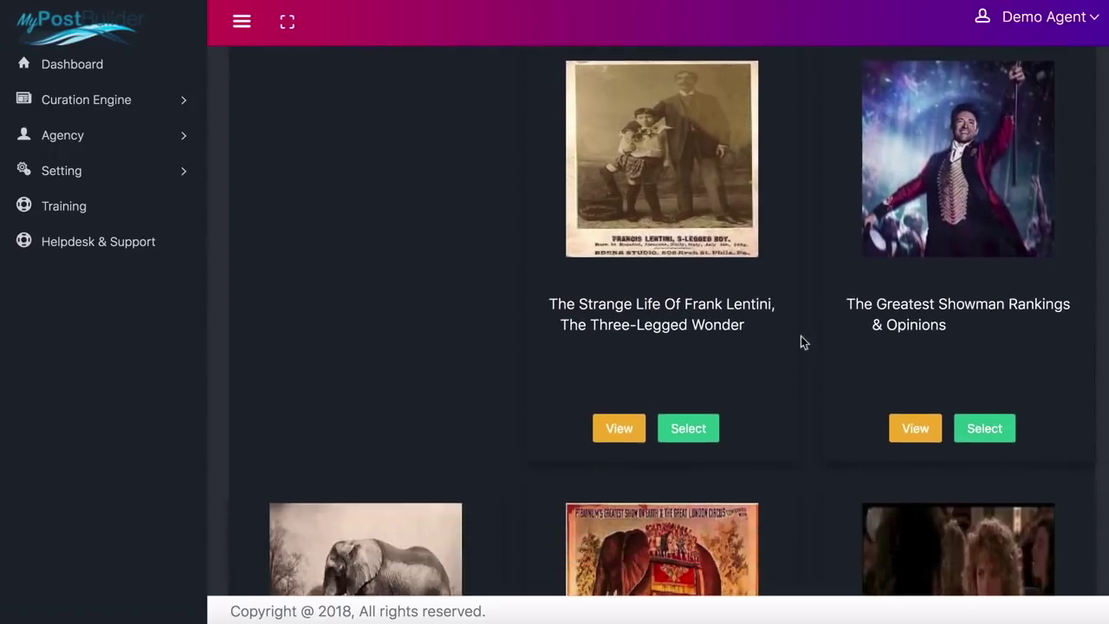
pyautogui.scroll(-2, 801, 340)
pyautogui.scroll(-2, 801, 335)
pyautogui.scroll(-2, 800, 336)
pyautogui.scroll(-1, 799, 336)
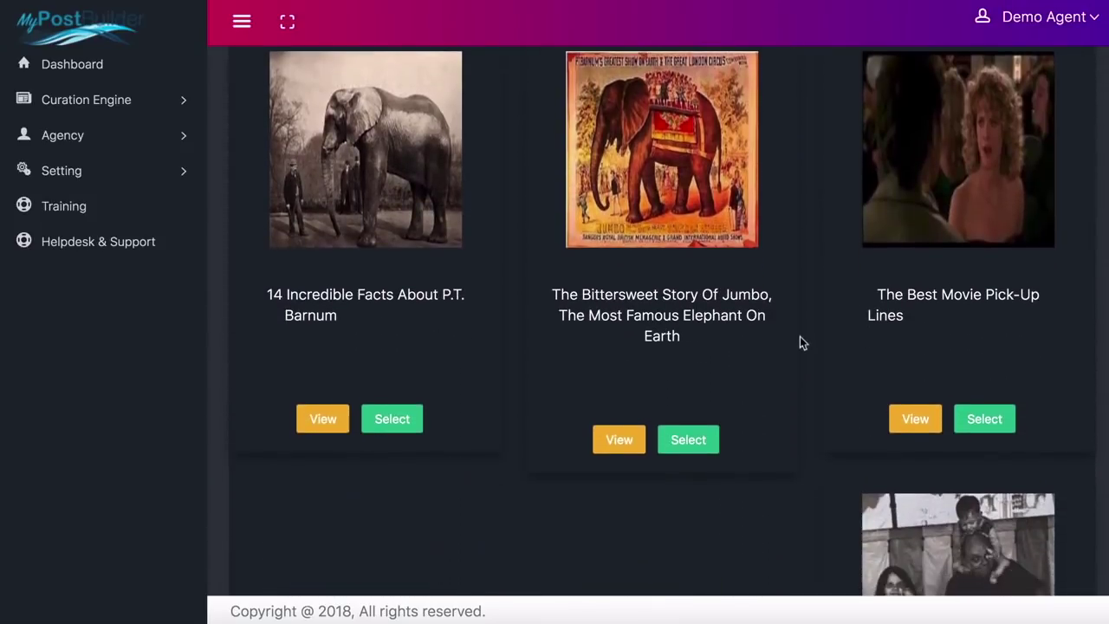
pyautogui.scroll(6, 799, 336)
pyautogui.scroll(9, 799, 336)
pyautogui.scroll(1, 800, 336)
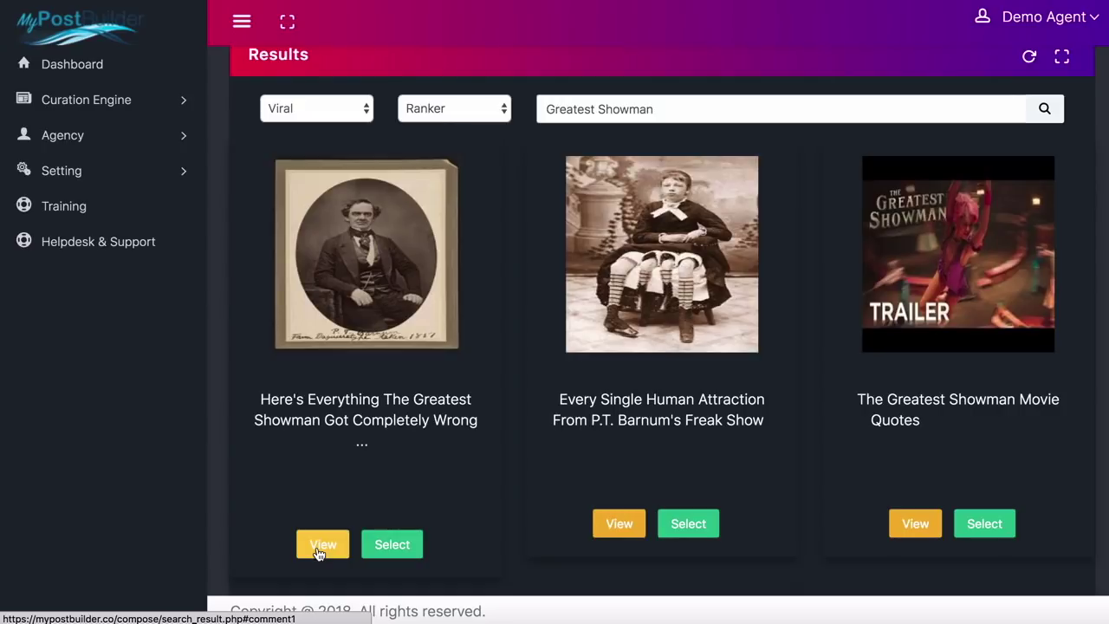
pyautogui.click(319, 550)
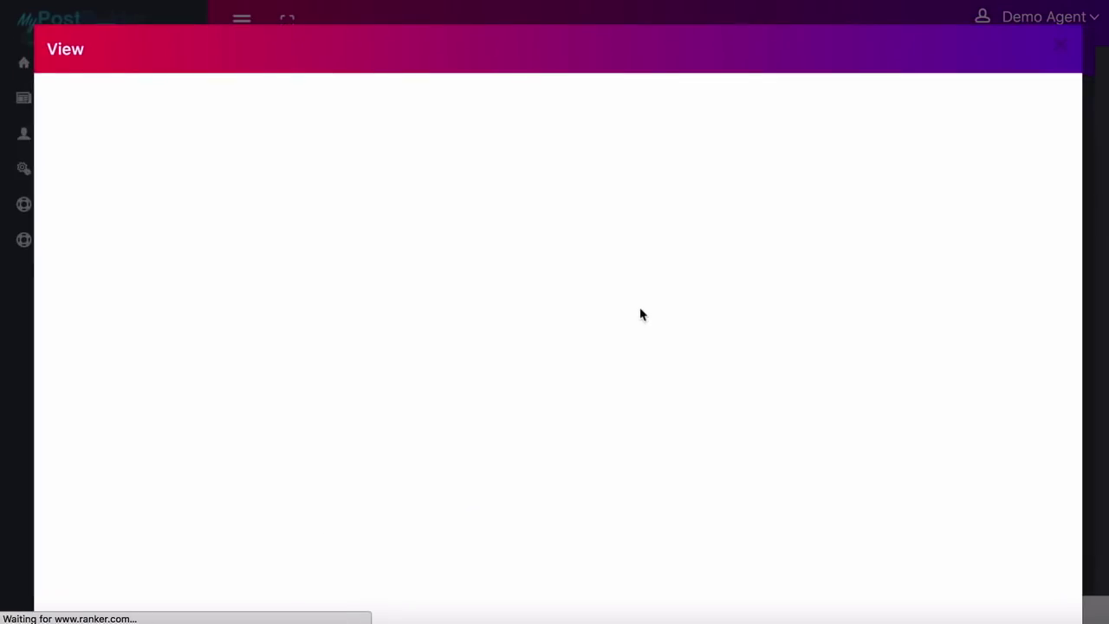
pyautogui.scroll(-1, 635, 314)
pyautogui.scroll(-1, 631, 318)
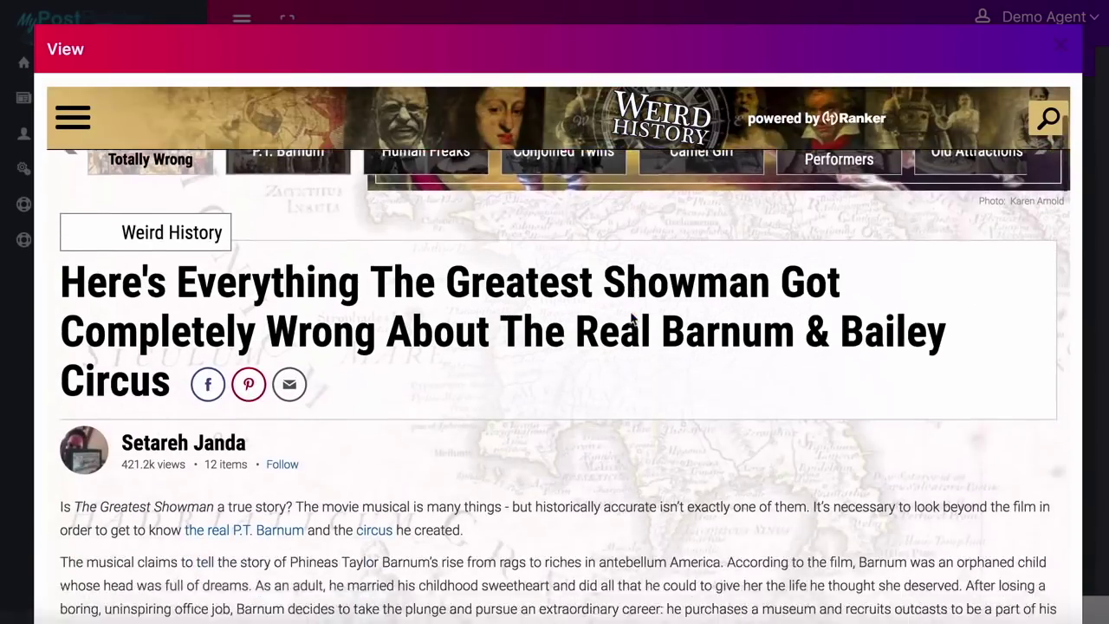
pyautogui.scroll(-2, 632, 318)
pyautogui.scroll(-3, 631, 318)
pyautogui.scroll(-4, 631, 317)
pyautogui.scroll(1, 630, 312)
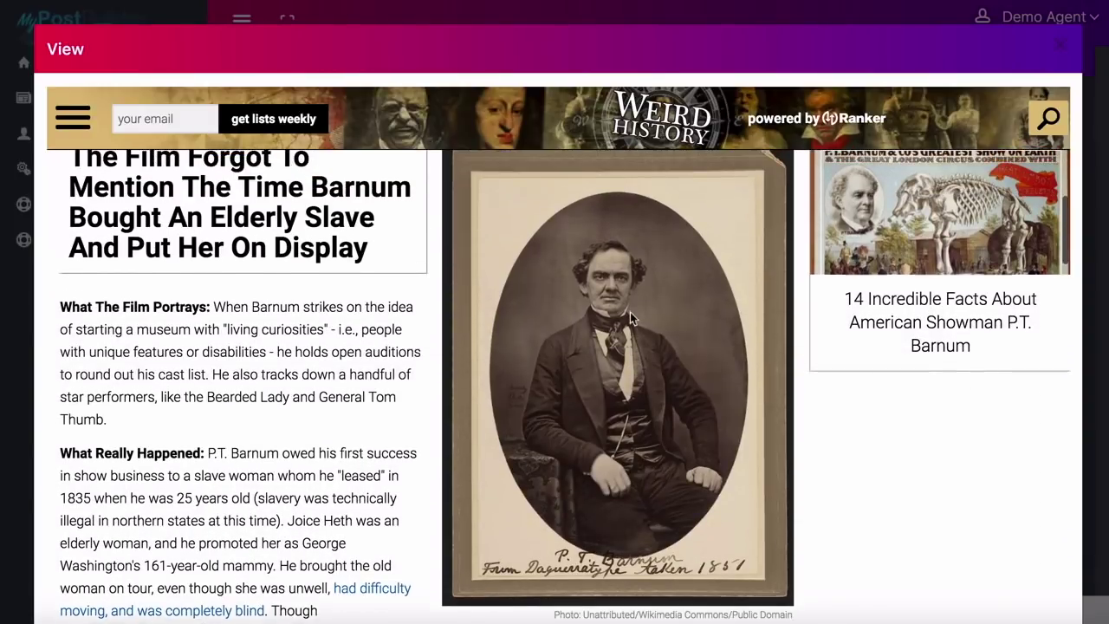
pyautogui.scroll(-2, 629, 314)
pyautogui.scroll(-1, 630, 314)
pyautogui.scroll(-2, 629, 314)
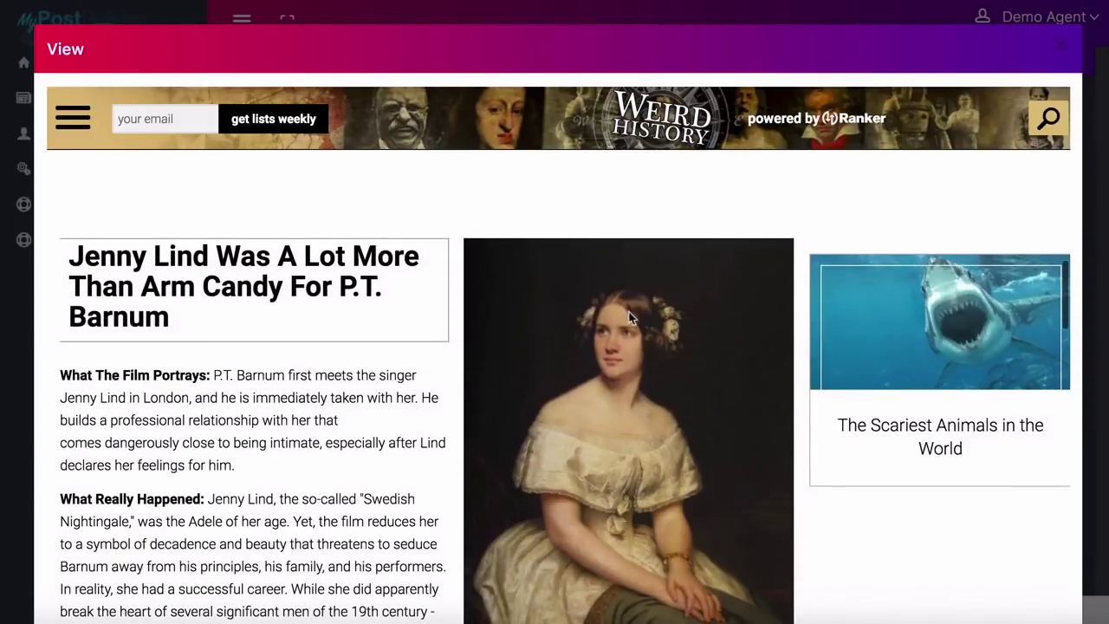
pyautogui.scroll(-1, 630, 317)
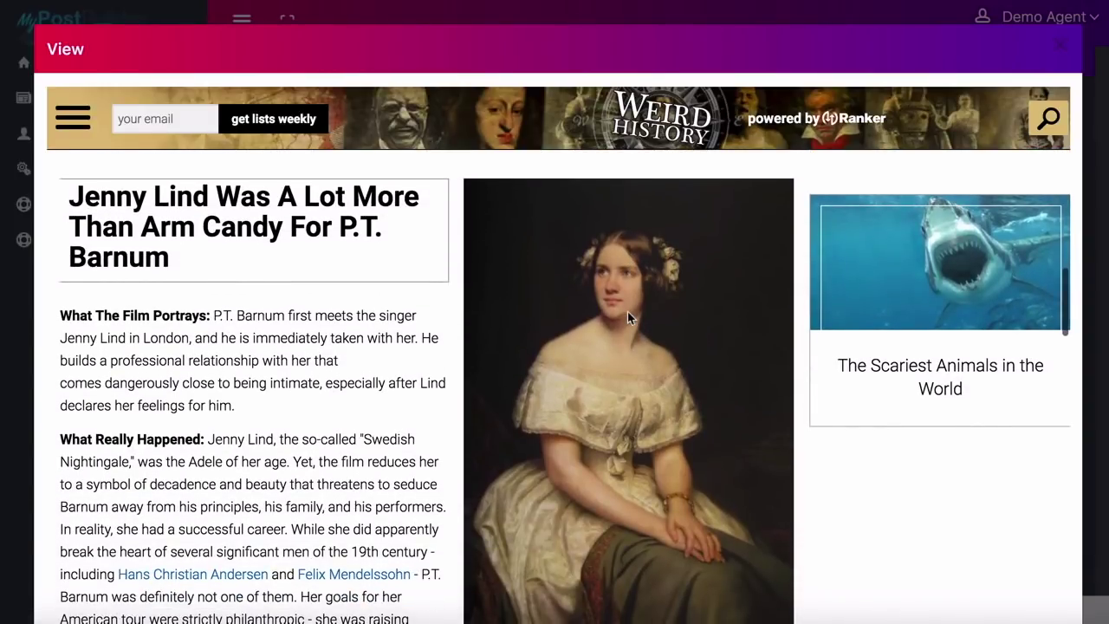
pyautogui.scroll(-2, 627, 311)
pyautogui.scroll(-3, 627, 311)
pyautogui.scroll(-1, 627, 310)
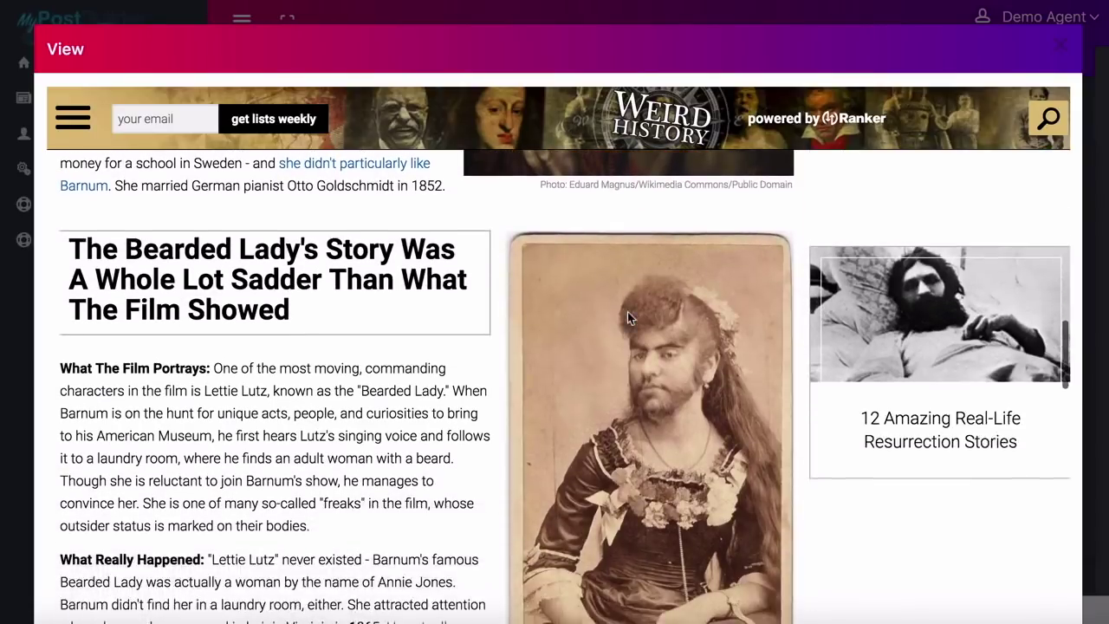
pyautogui.scroll(-2, 627, 311)
pyautogui.scroll(-1, 627, 312)
pyautogui.scroll(-2, 626, 313)
pyautogui.scroll(-3, 627, 312)
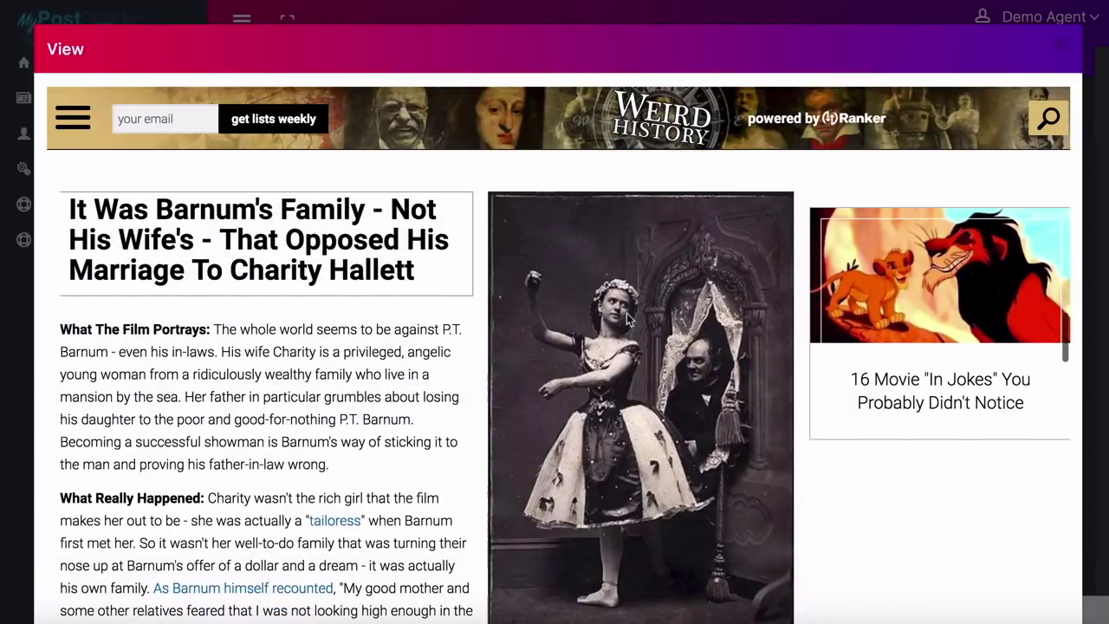
pyautogui.click(1058, 45)
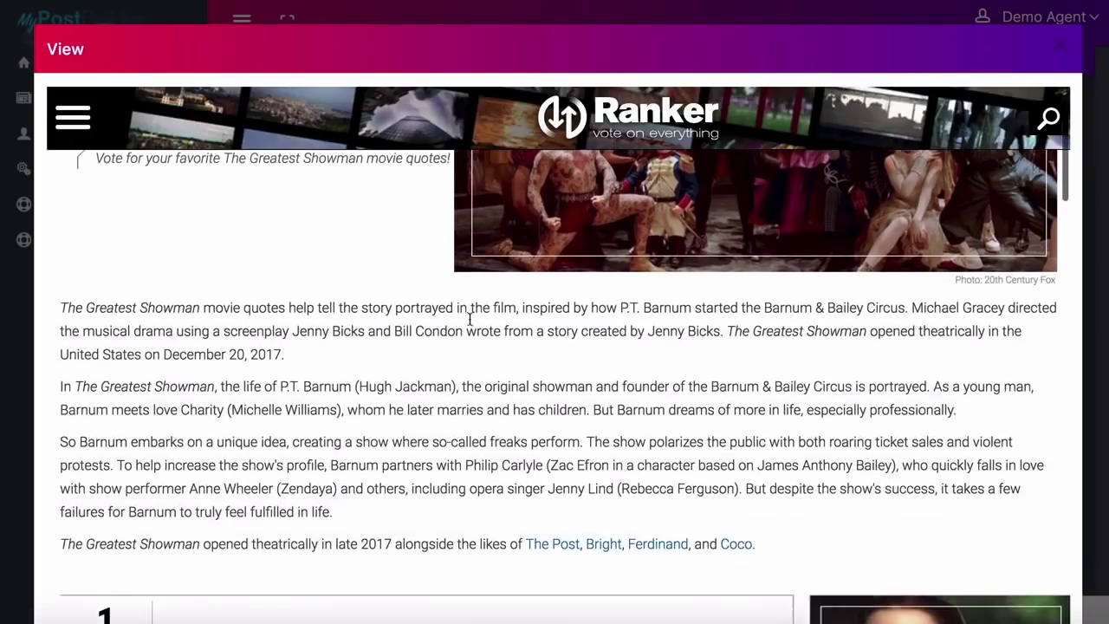
pyautogui.scroll(-2, 470, 324)
pyautogui.scroll(-2, 471, 325)
pyautogui.scroll(-3, 470, 325)
pyautogui.scroll(-1, 470, 318)
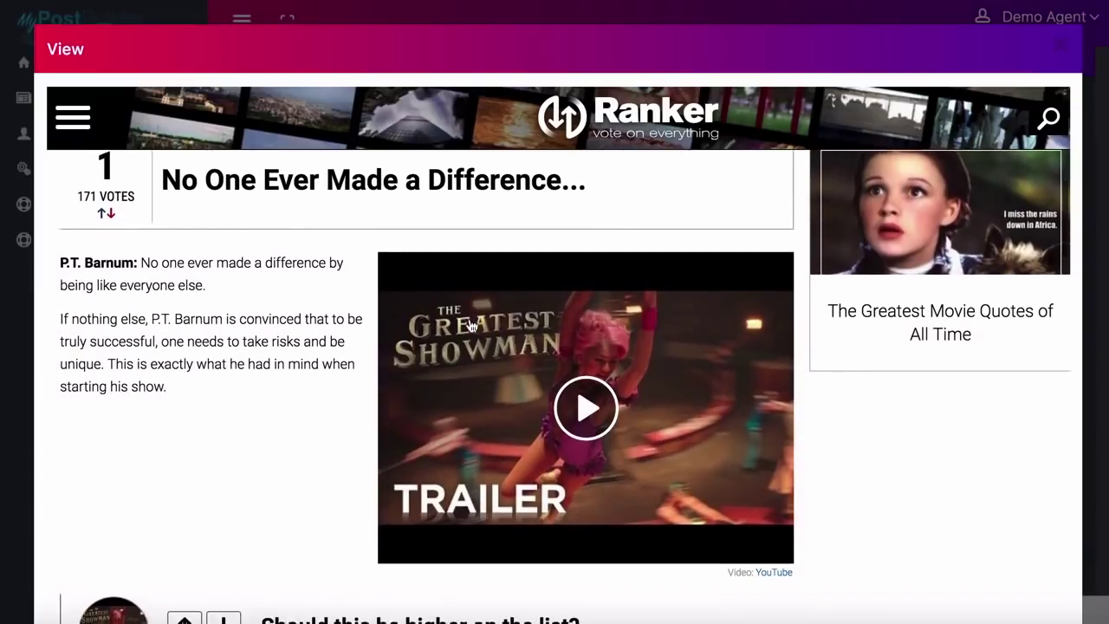
pyautogui.scroll(-4, 856, 193)
# - Add the first Ranker result and the movie quotes article to the curation
pyautogui.click(1067, 45)
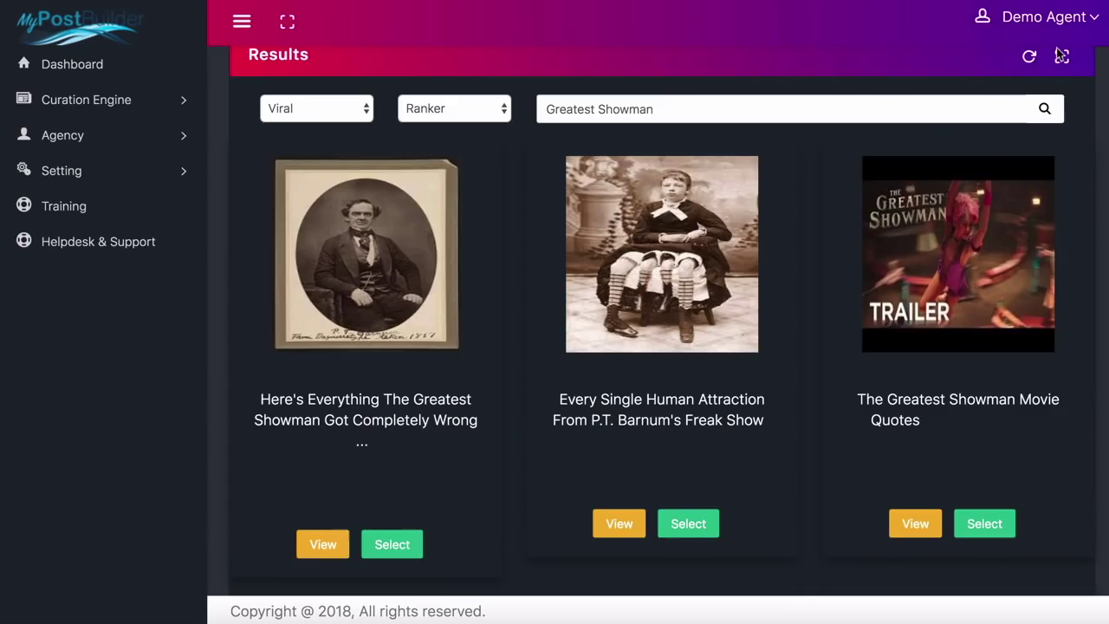
pyautogui.click(384, 546)
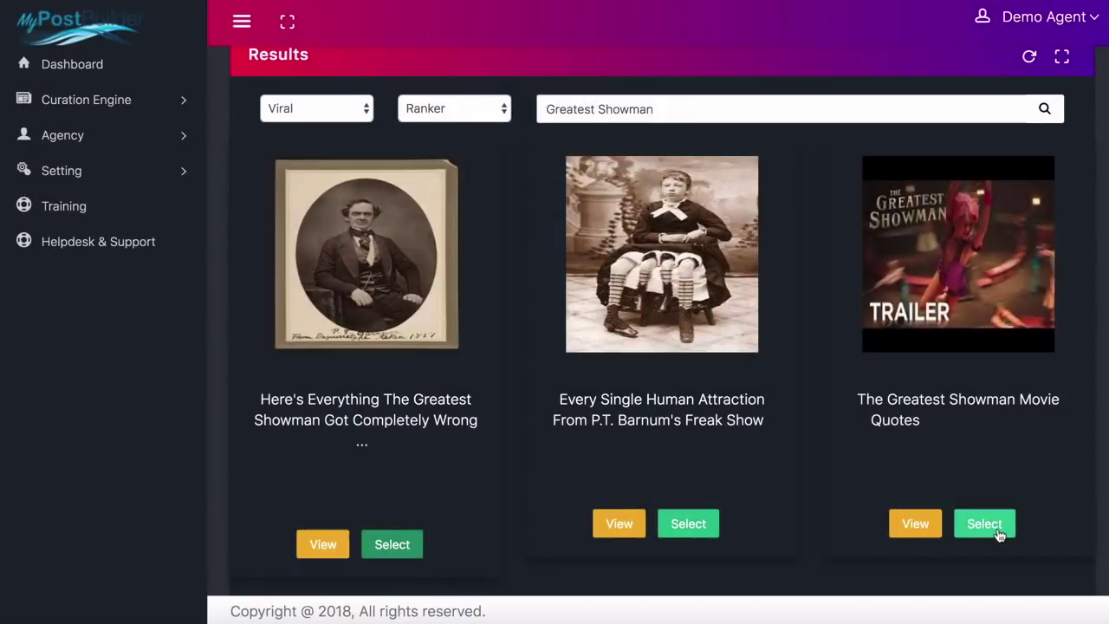
pyautogui.click(984, 525)
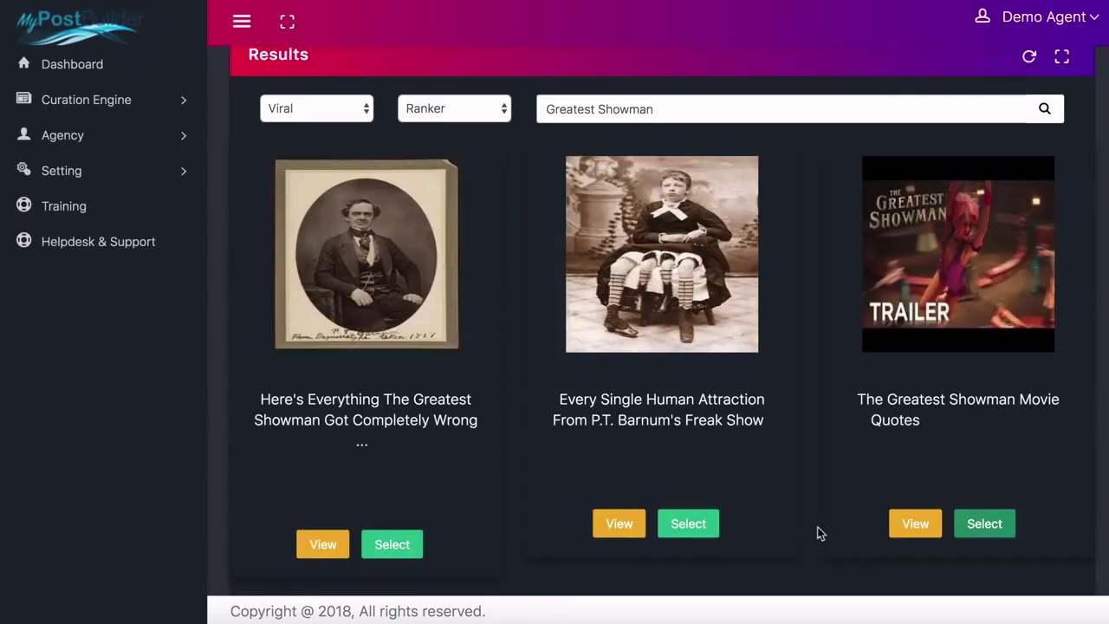
# - Search Giphy images for Greatest Showman
pyautogui.scroll(3, 534, 317)
pyautogui.click(309, 249)
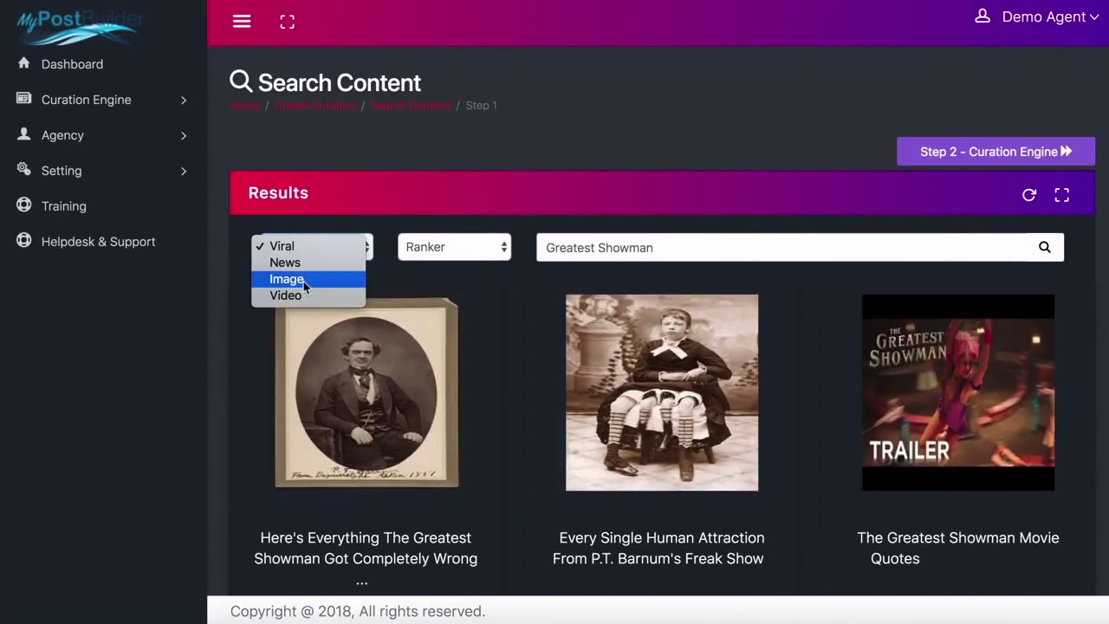
pyautogui.click(303, 281)
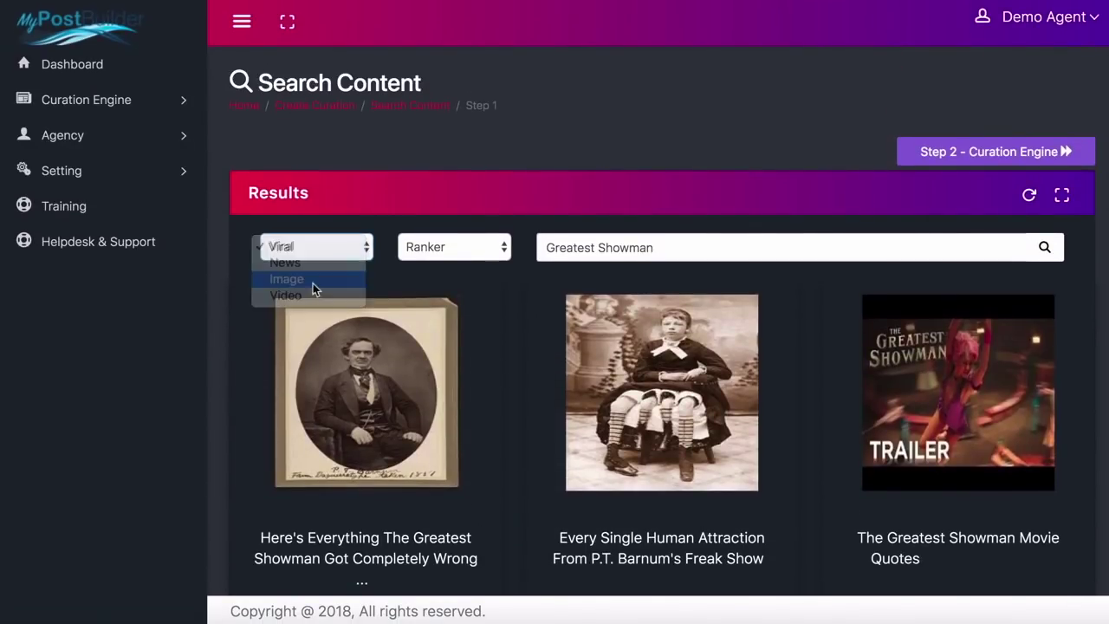
pyautogui.click(440, 250)
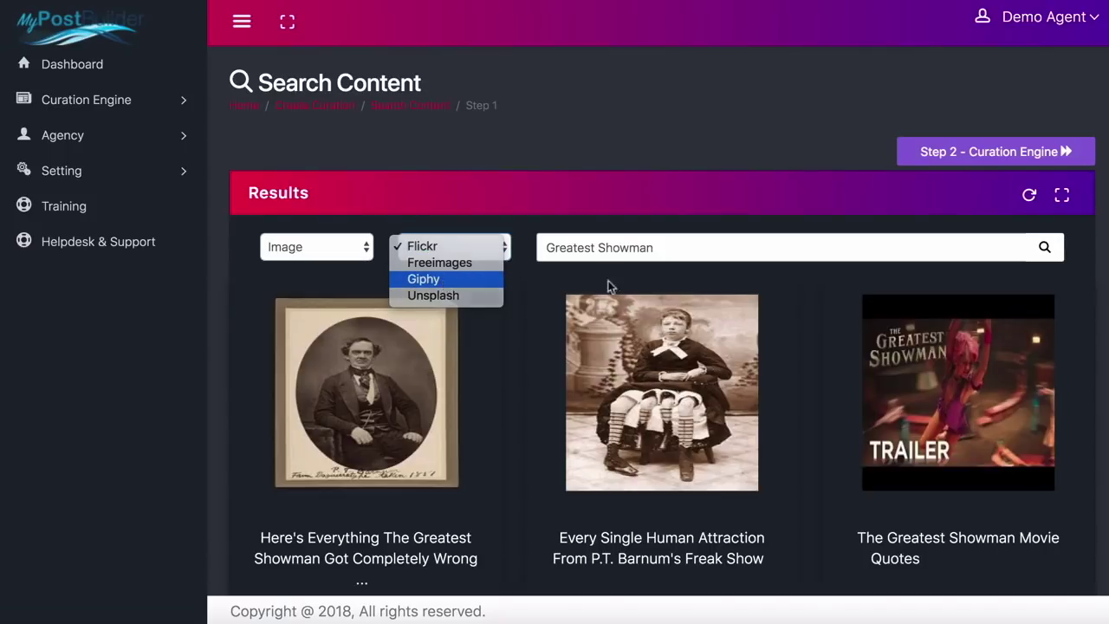
pyautogui.press('Return')
pyautogui.click(1044, 249)
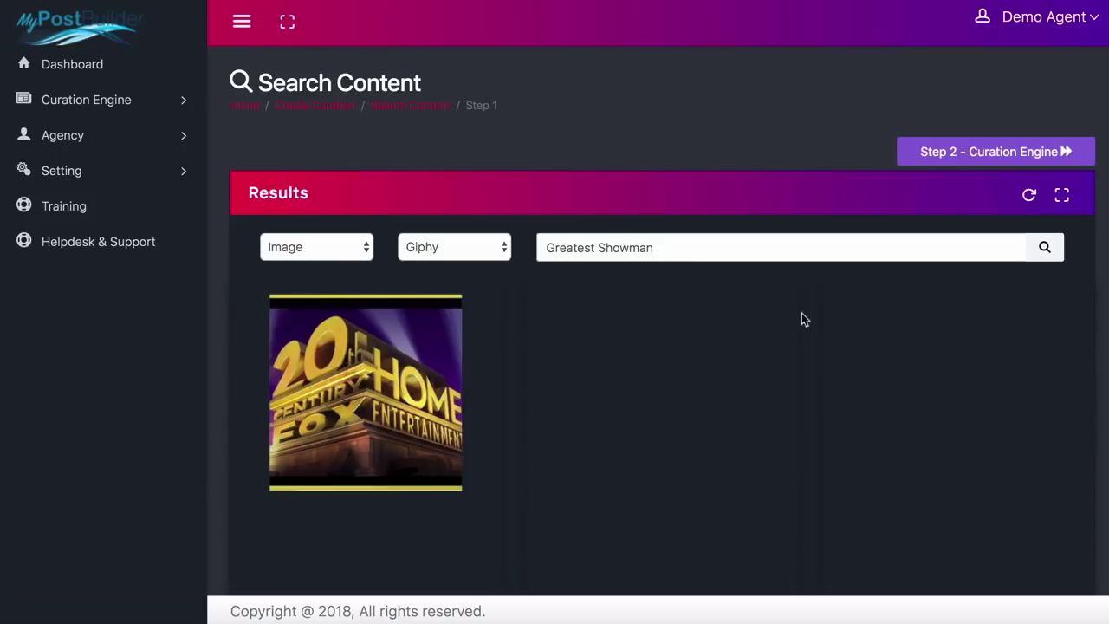
# - Select the dancing Greatest Showman GIF from the Giphy results
pyautogui.scroll(-2, 801, 316)
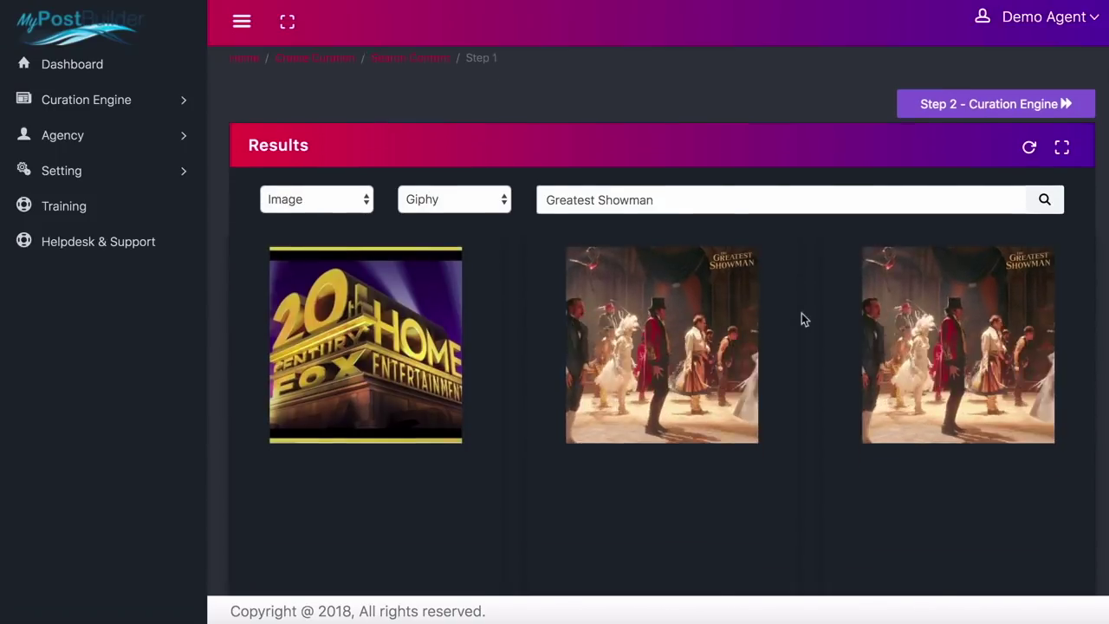
pyautogui.scroll(-1, 801, 319)
pyautogui.scroll(-1, 799, 317)
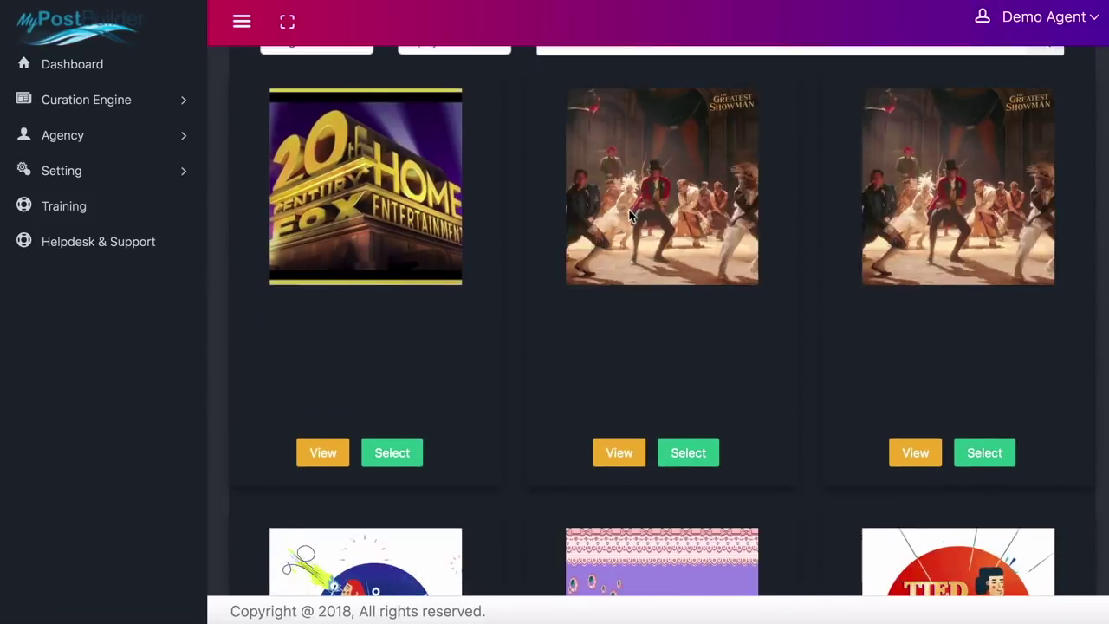
pyautogui.click(687, 455)
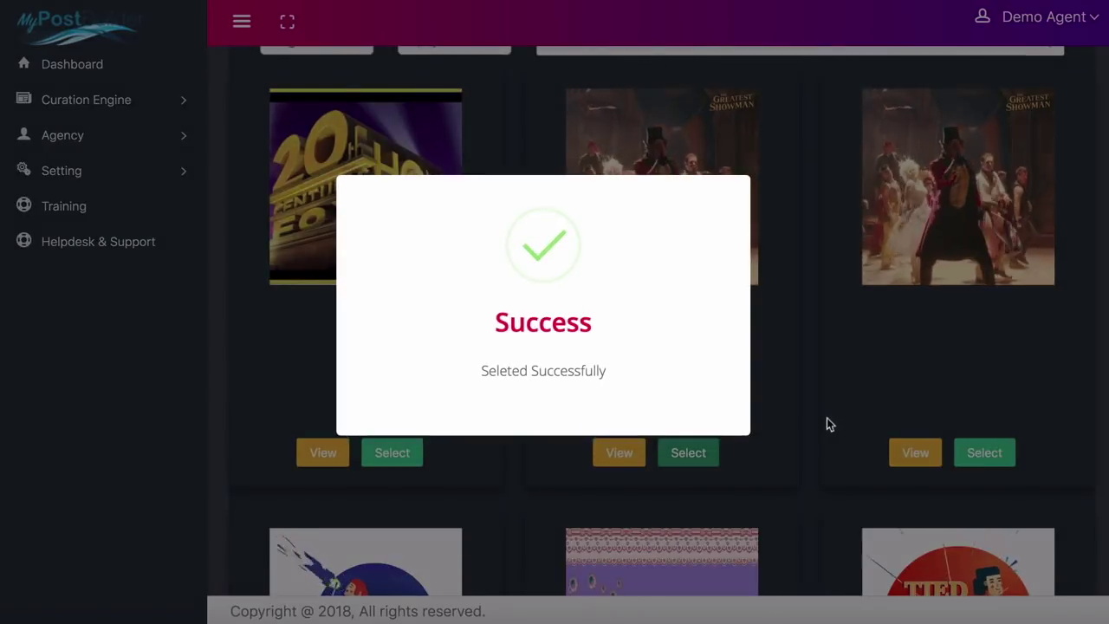
pyautogui.scroll(-3, 827, 418)
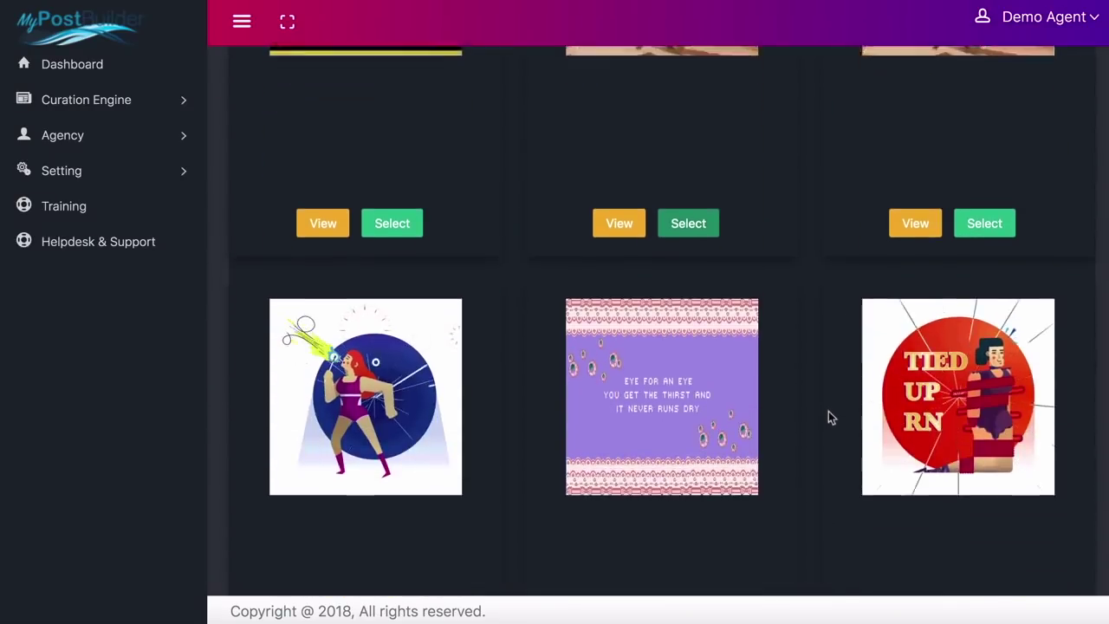
pyautogui.scroll(1, 828, 417)
pyautogui.scroll(5, 828, 417)
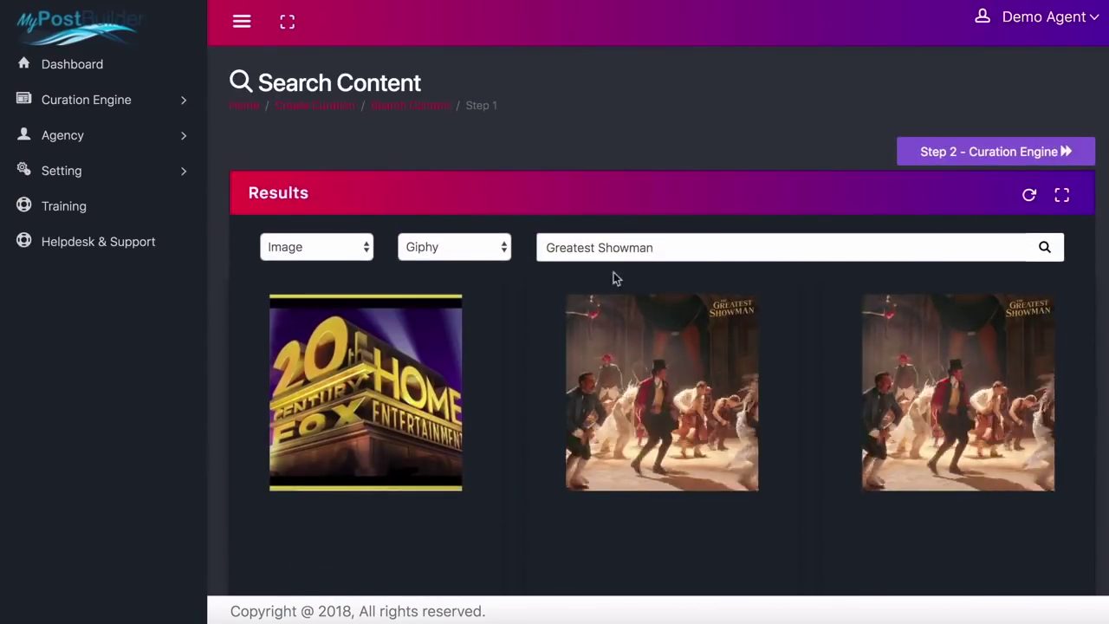
# - Search YouTube videos for Greatest Showman
pyautogui.click(304, 248)
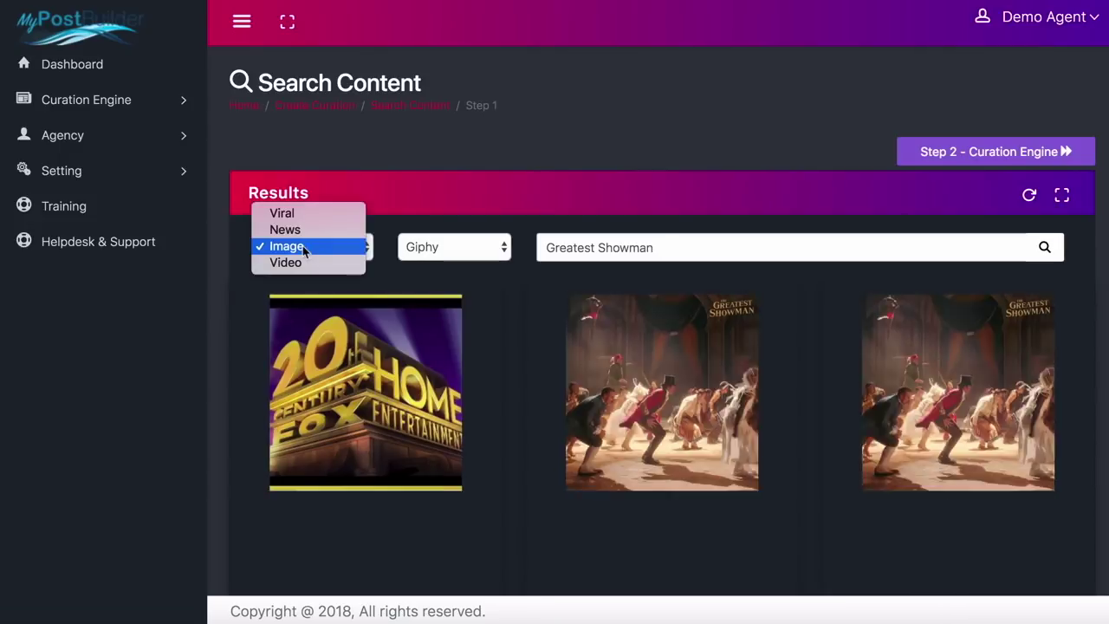
pyautogui.click(297, 262)
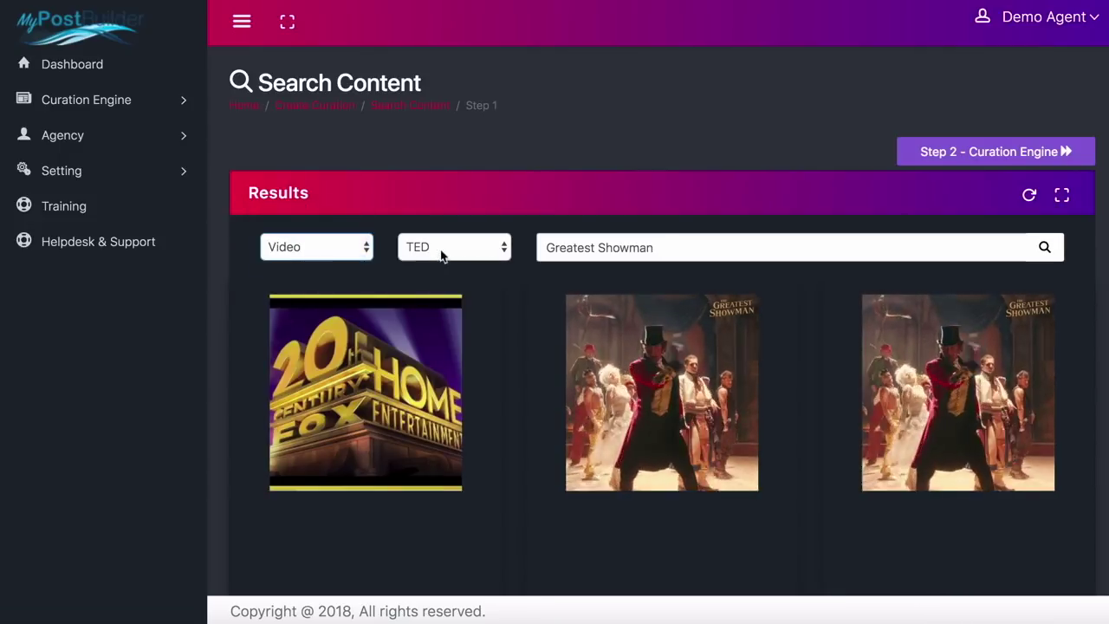
pyautogui.click(441, 253)
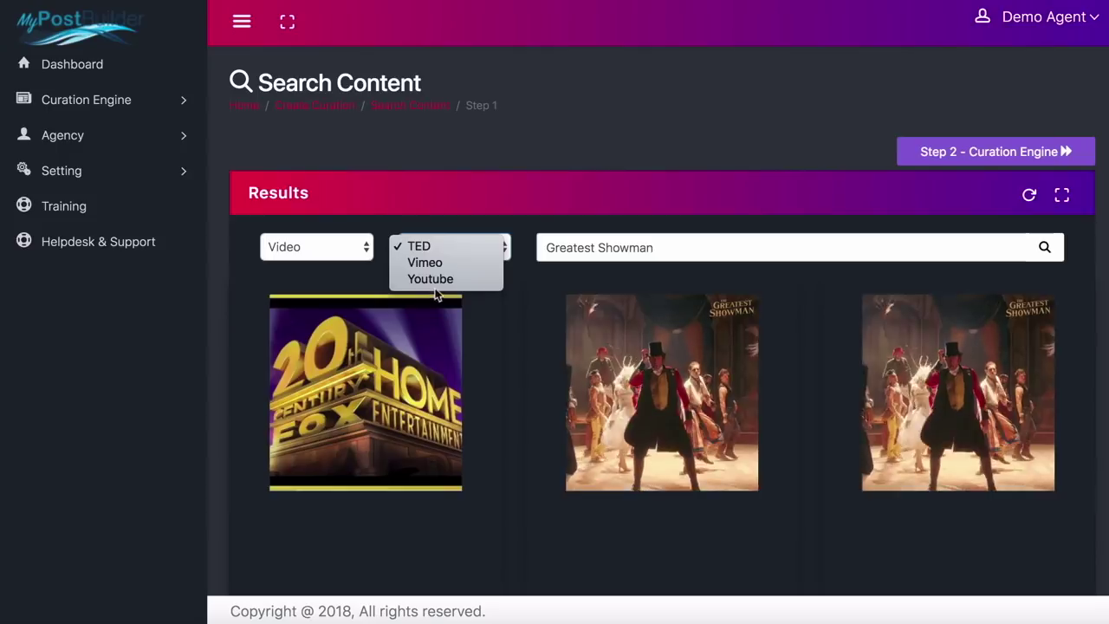
pyautogui.click(430, 279)
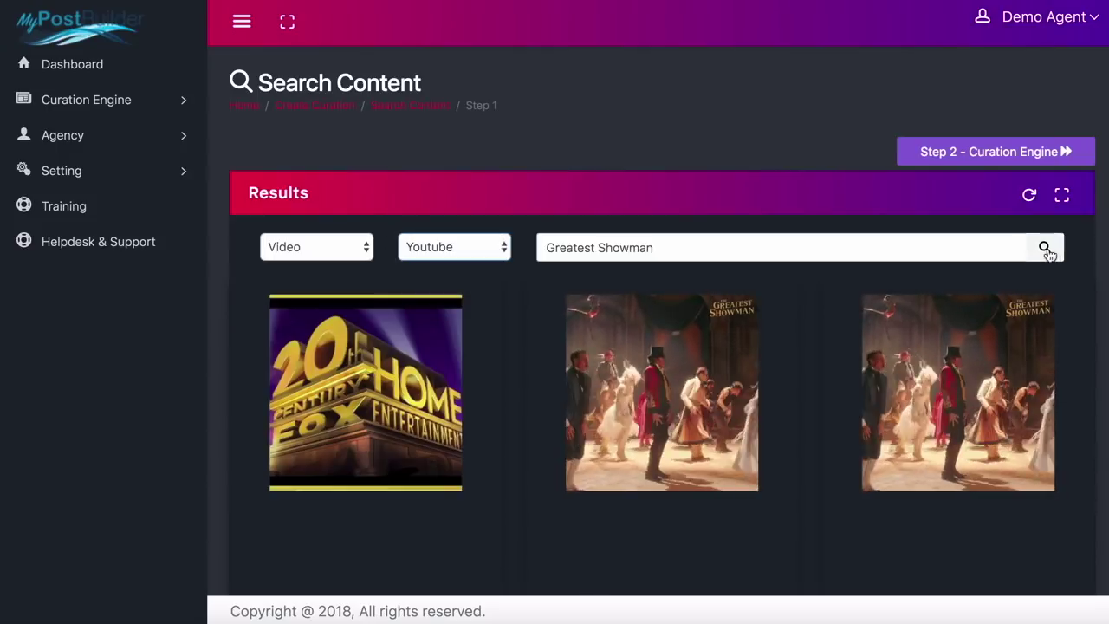
pyautogui.click(1045, 248)
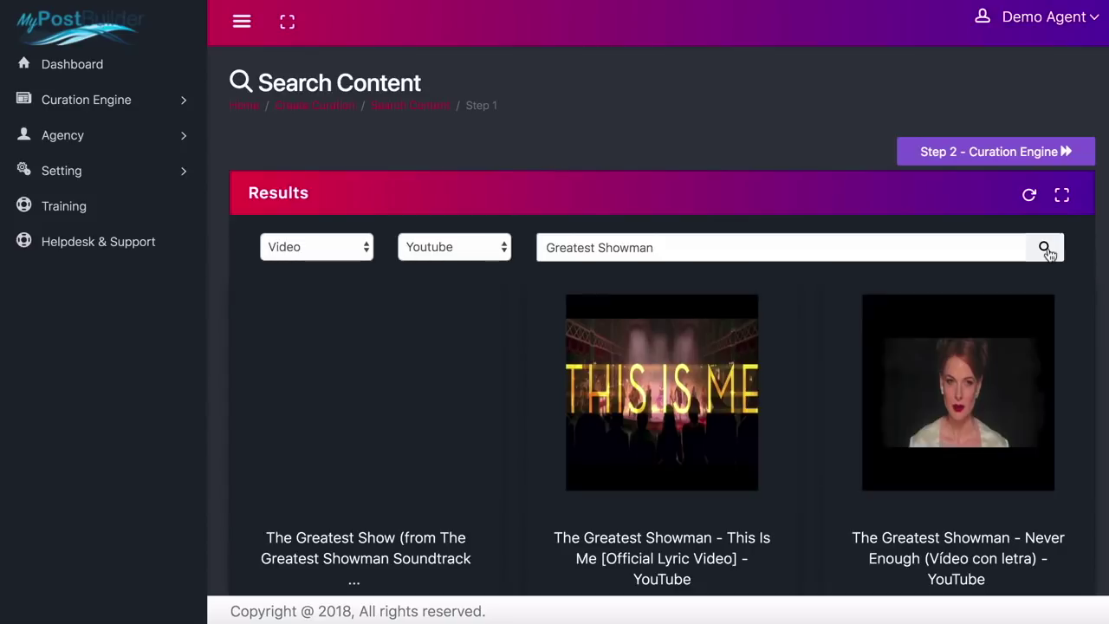
# - Select 'The Greatest Show' soundtrack video from the YouTube results
pyautogui.scroll(-2, 951, 287)
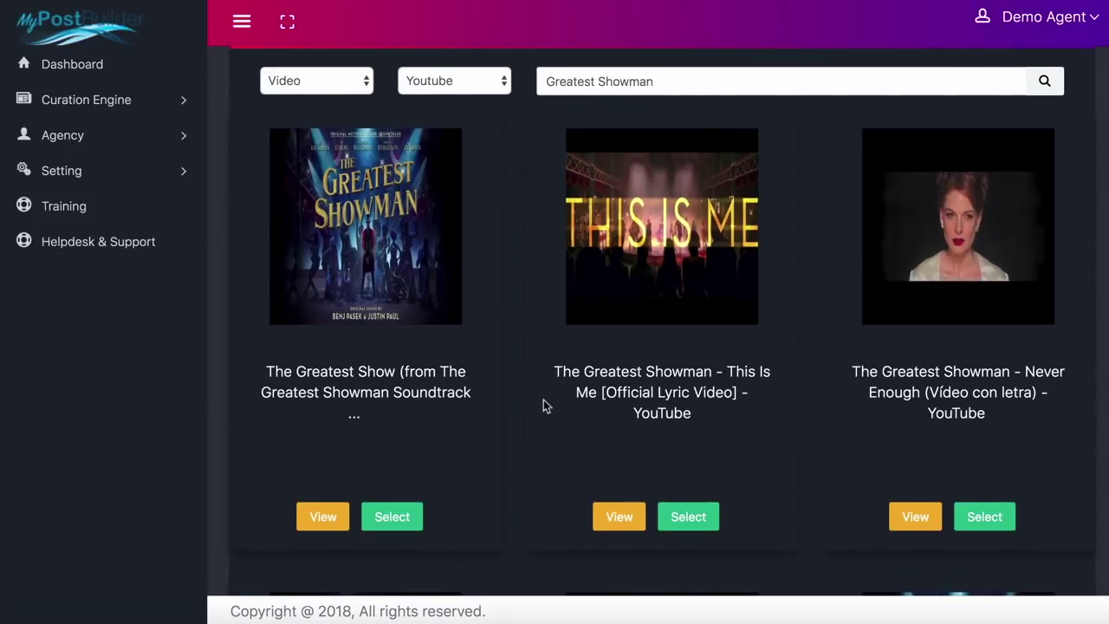
pyautogui.click(413, 520)
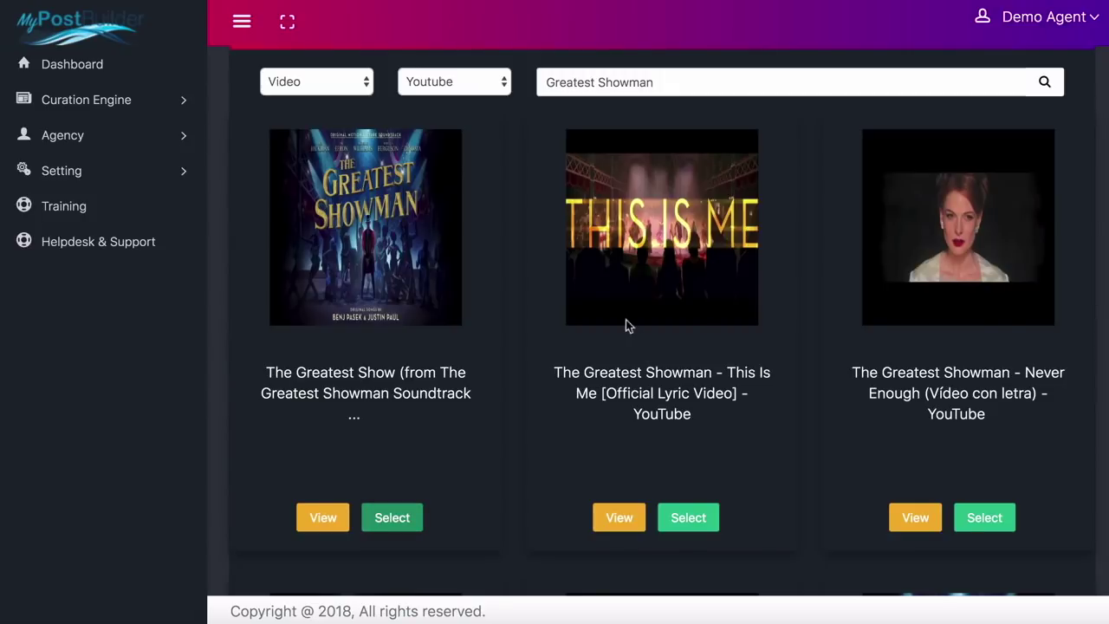
pyautogui.scroll(3, 641, 320)
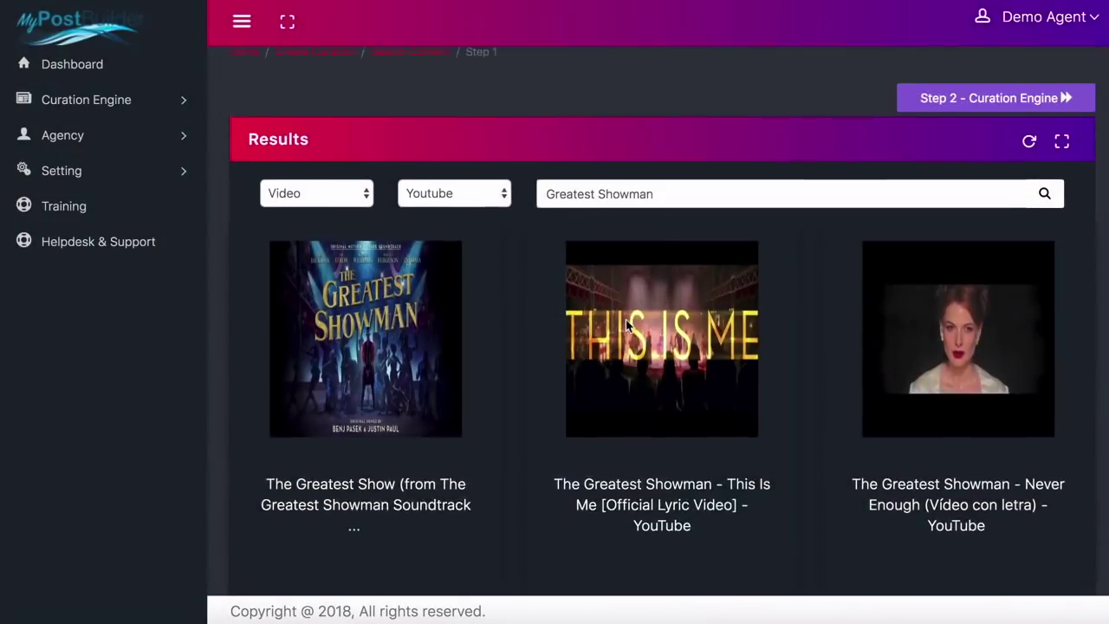
pyautogui.click(976, 156)
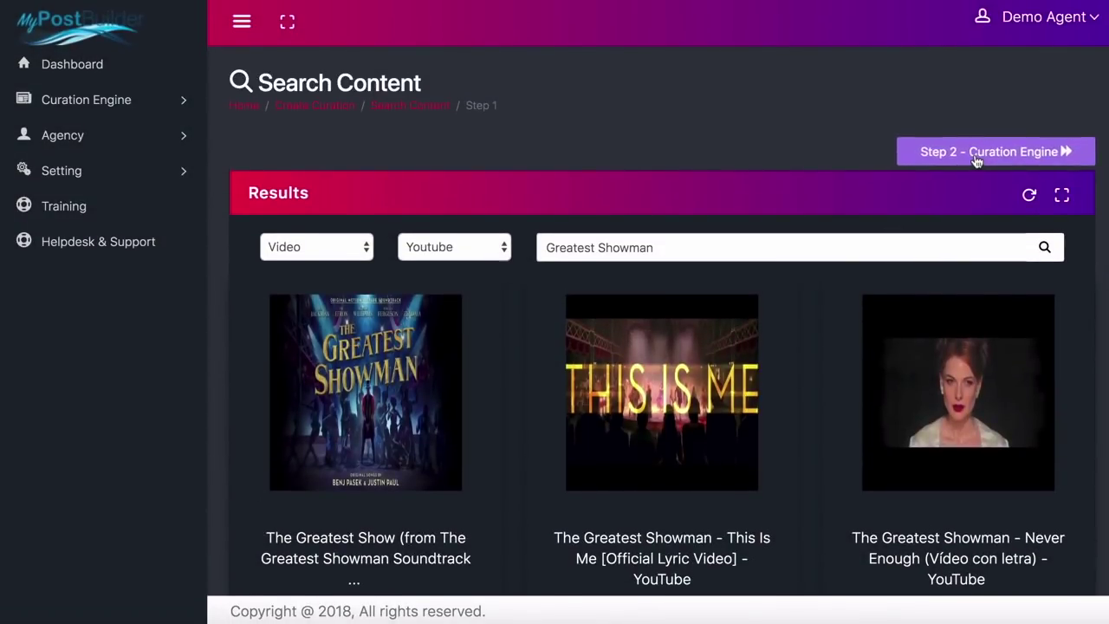
# - Go to Step 2 - Curation Engine and review the GIF and video under Selected Media
pyautogui.click(976, 157)
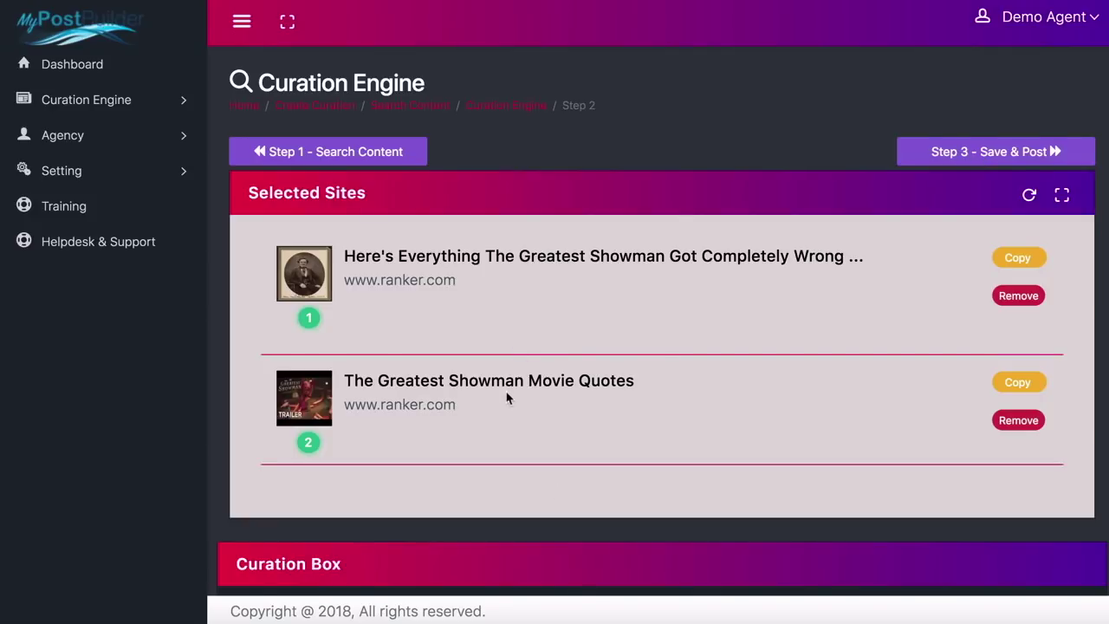
pyautogui.scroll(-5, 508, 391)
pyautogui.click(535, 307)
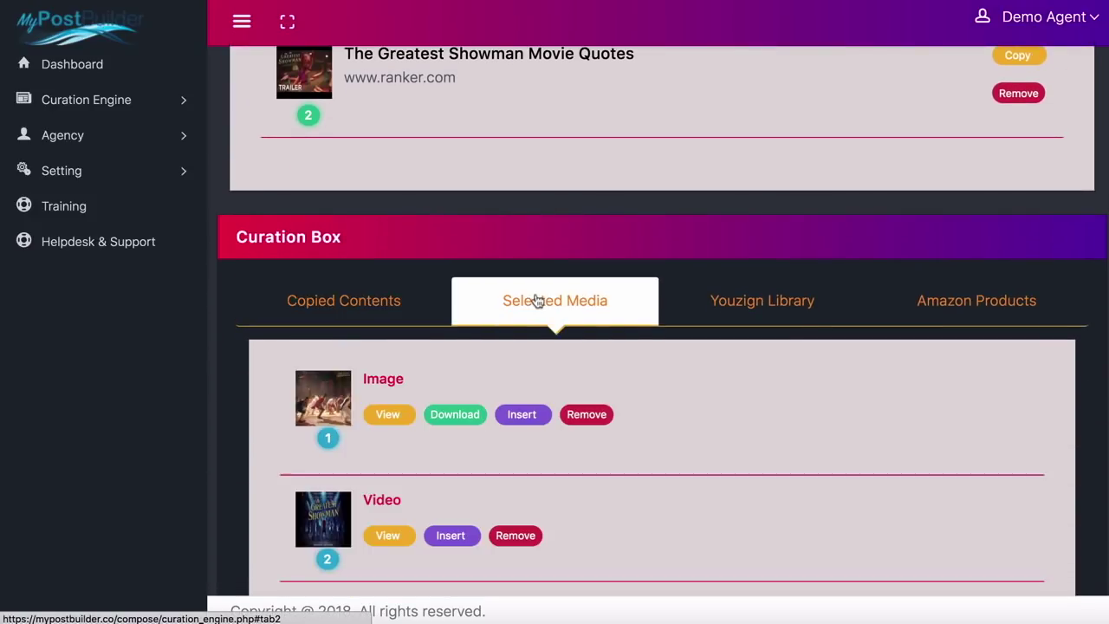
pyautogui.scroll(-1, 564, 445)
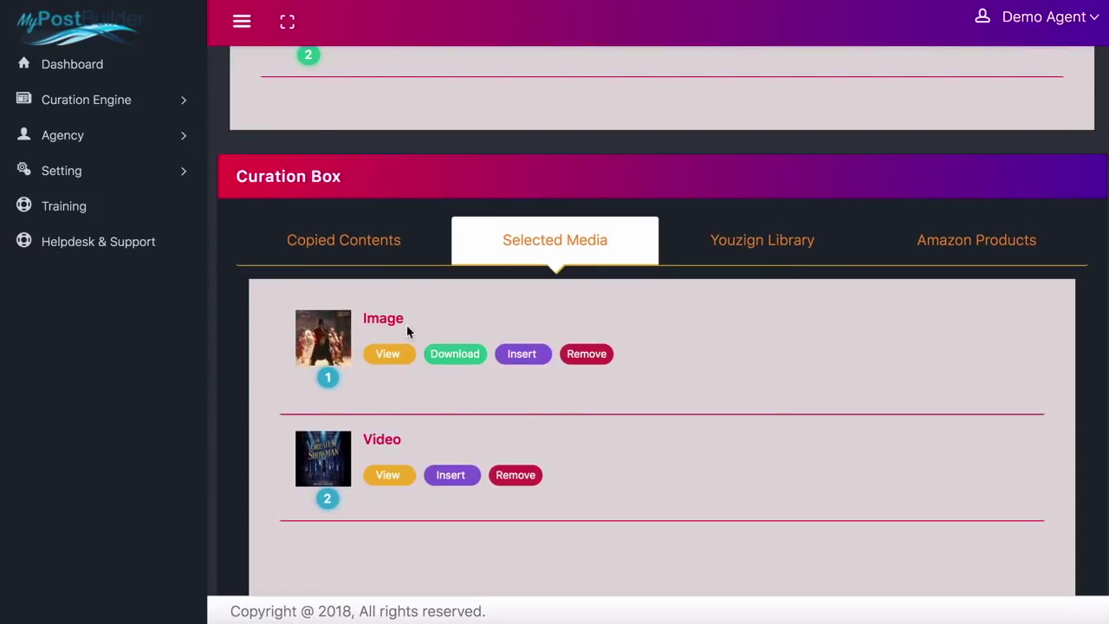
pyautogui.scroll(3, 373, 434)
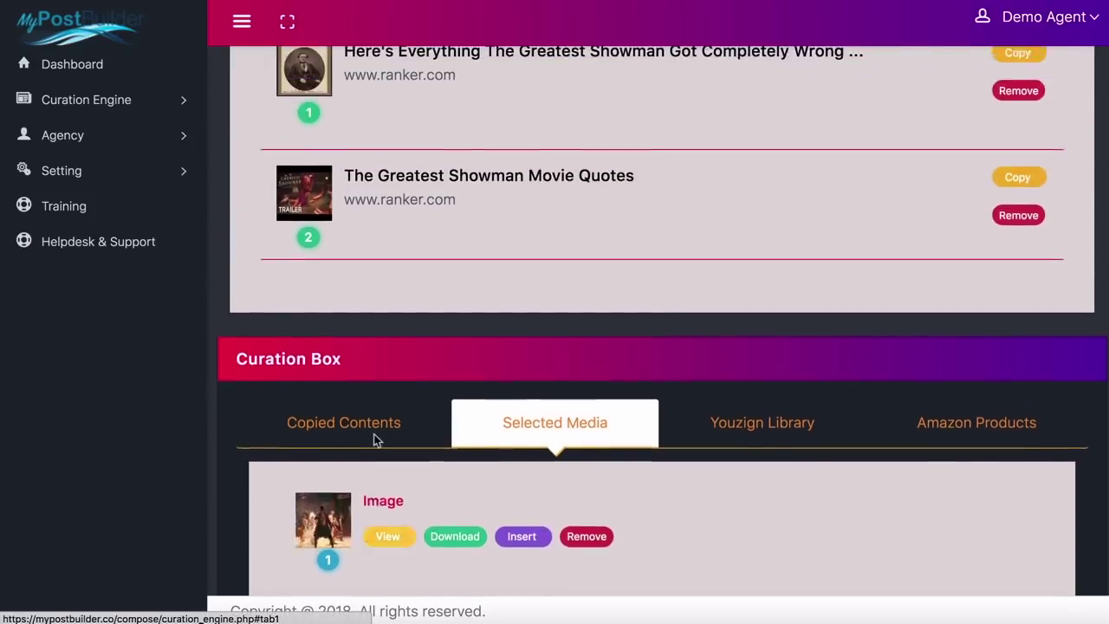
pyautogui.scroll(3, 374, 437)
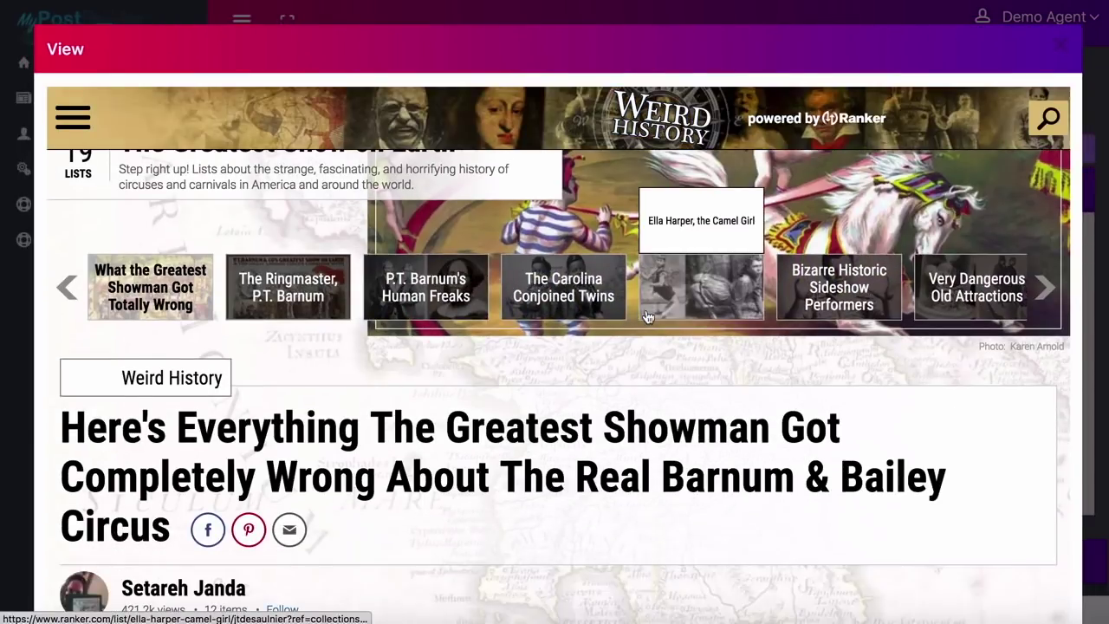
# - Highlight the Bearded Lady section text in the Barnum article preview
pyautogui.scroll(-5, 667, 303)
pyautogui.scroll(-5, 648, 313)
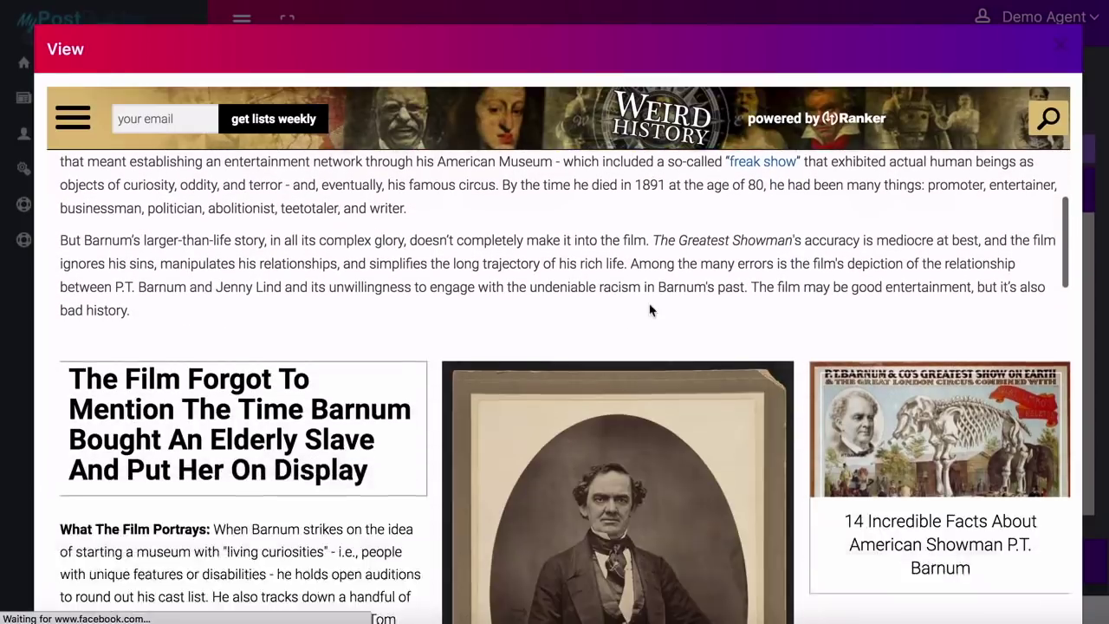
pyautogui.scroll(-2, 650, 312)
pyautogui.scroll(-2, 650, 310)
pyautogui.scroll(-1, 649, 310)
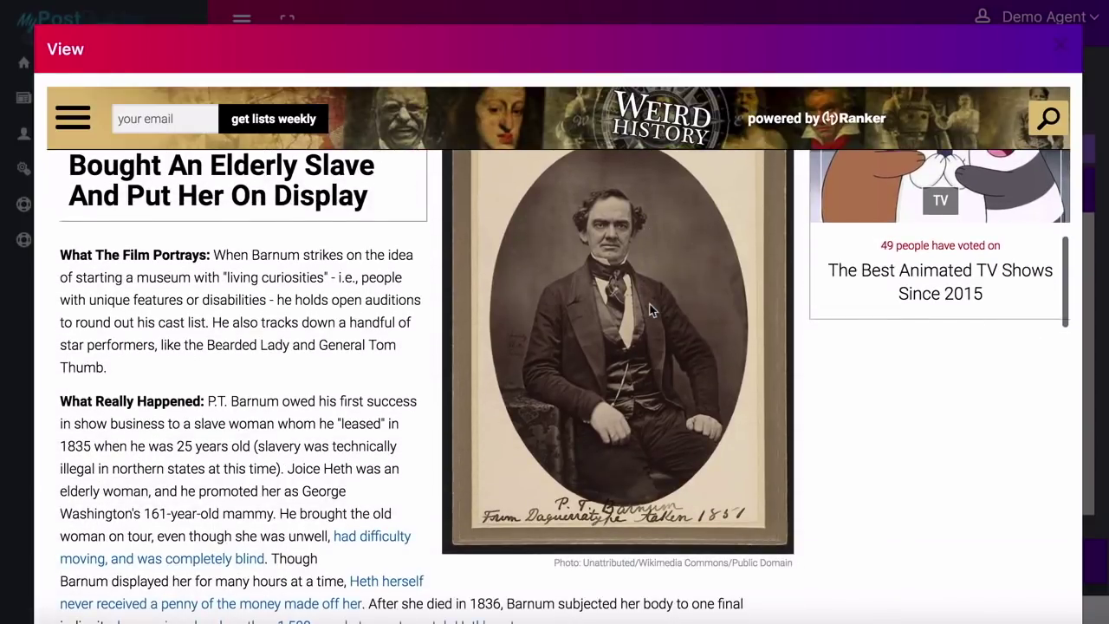
pyautogui.scroll(-1, 649, 310)
pyautogui.scroll(-4, 649, 310)
pyautogui.scroll(-4, 650, 310)
pyautogui.scroll(-4, 650, 310)
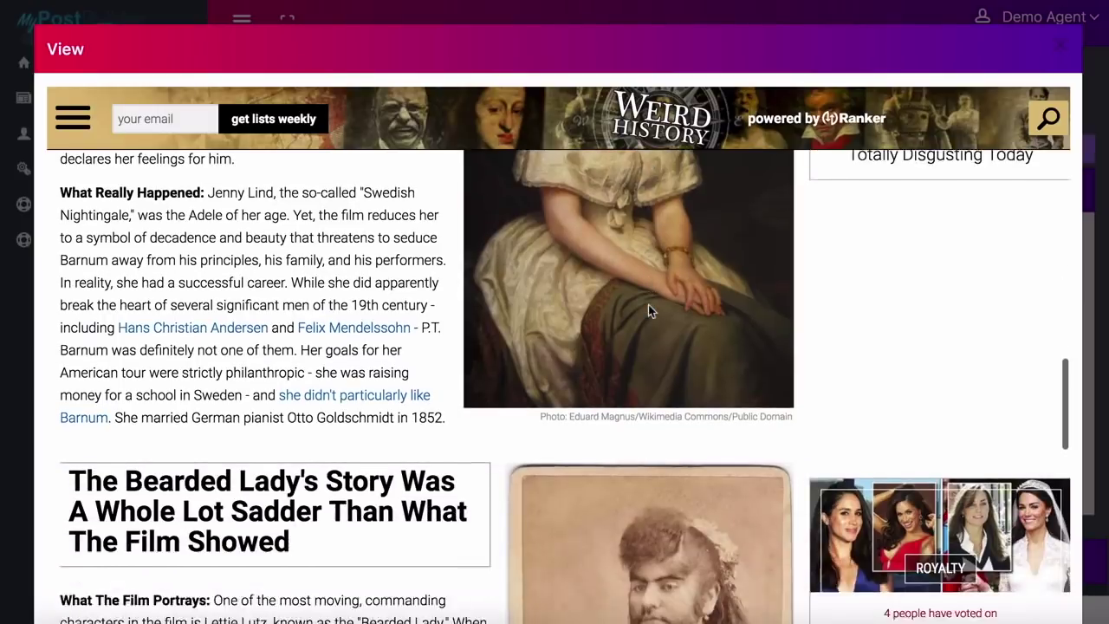
pyautogui.scroll(-2, 649, 310)
pyautogui.scroll(-1, 650, 310)
pyautogui.scroll(-2, 649, 312)
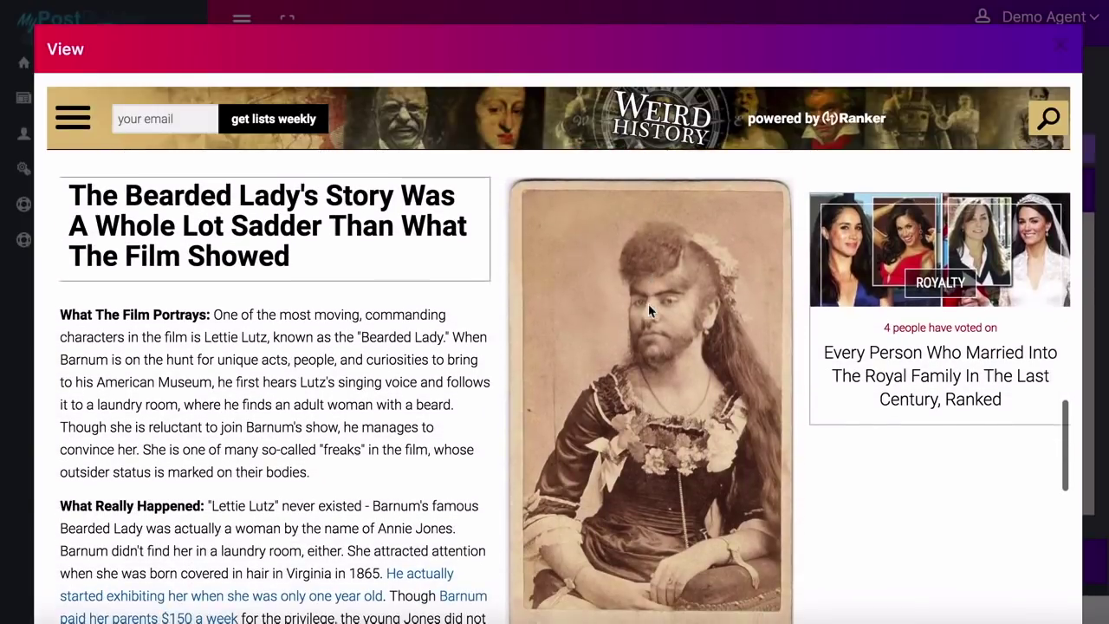
pyautogui.scroll(-1, 650, 310)
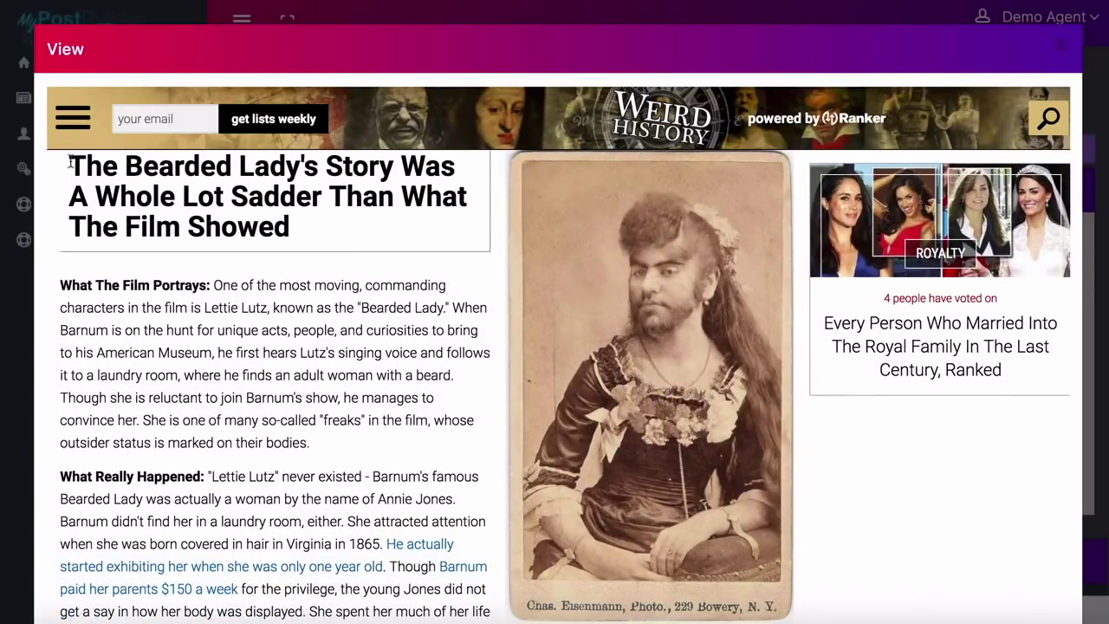
pyautogui.moveTo(71, 165); pyautogui.dragTo(251, 589)
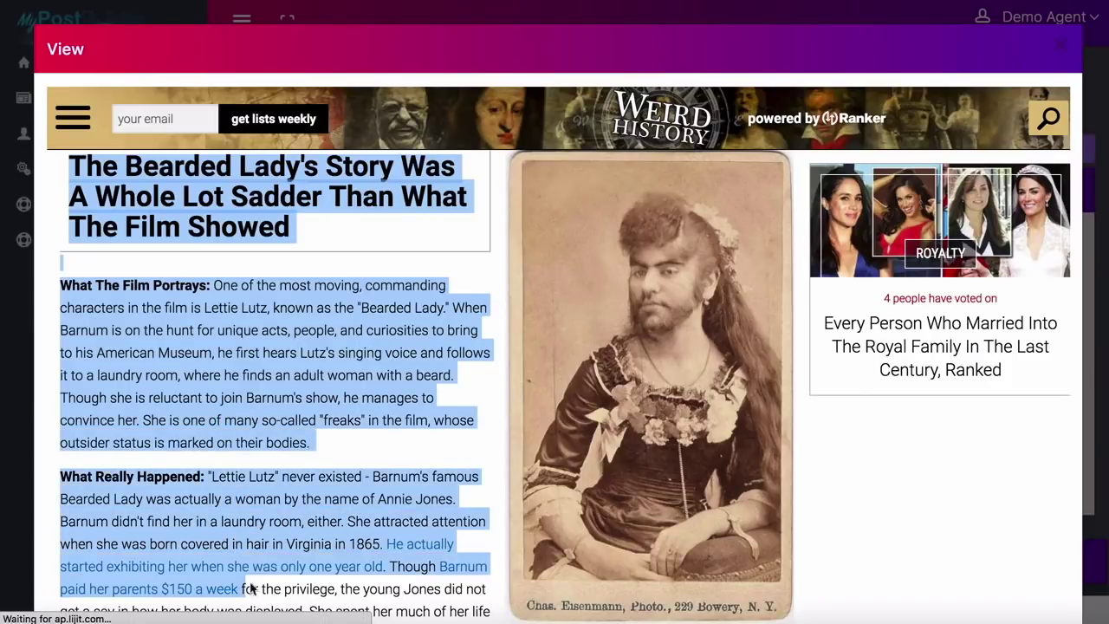
pyautogui.scroll(-2, 280, 565)
pyautogui.scroll(-1, 368, 505)
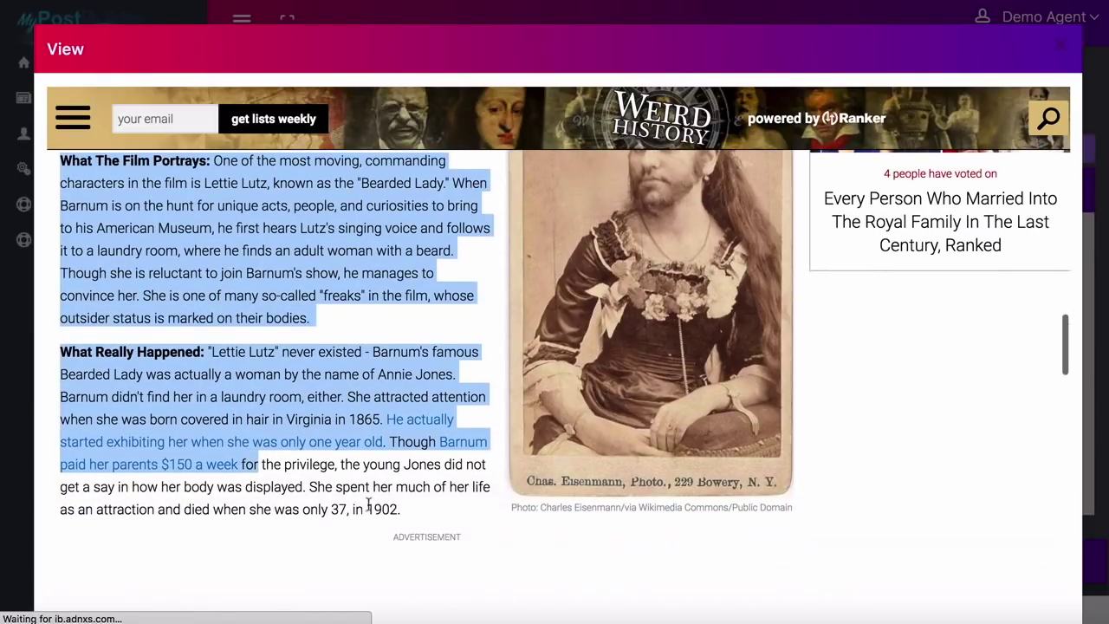
pyautogui.keyDown('shift'); pyautogui.click(402, 511); pyautogui.keyUp('shift')
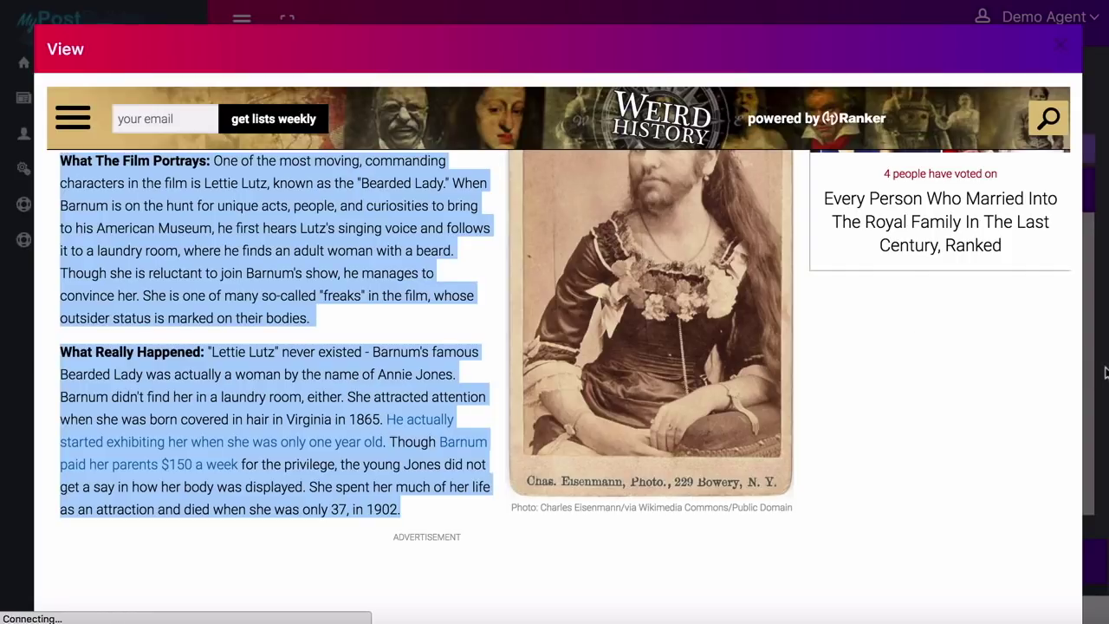
# - Copy the highlighted Bearded Lady section and close the article preview
pyautogui.scroll(-5, 1104, 372)
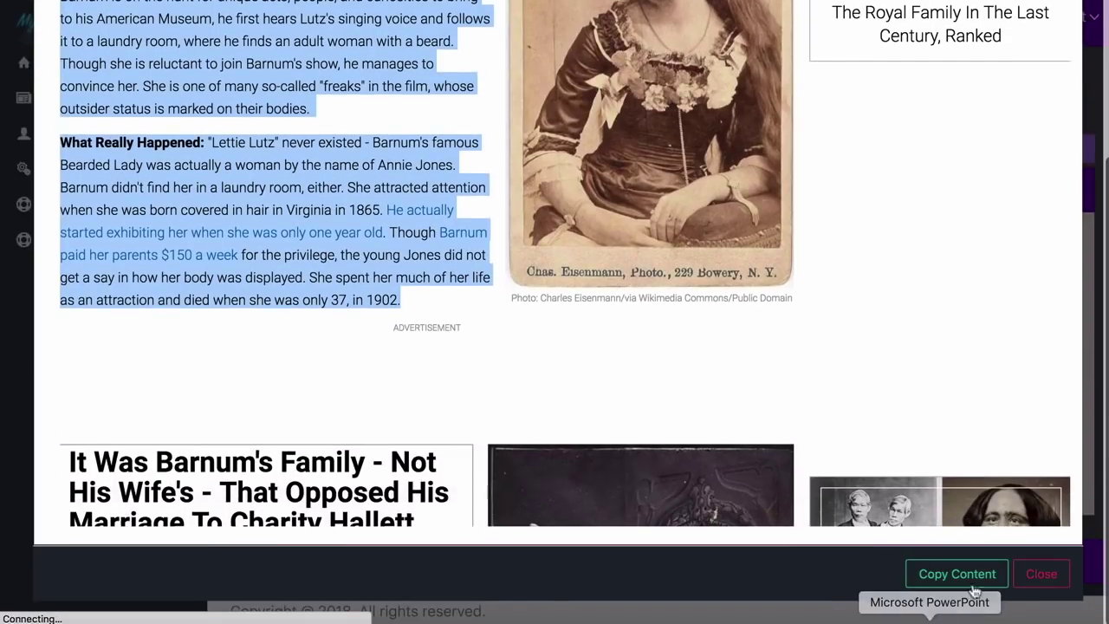
pyautogui.click(956, 576)
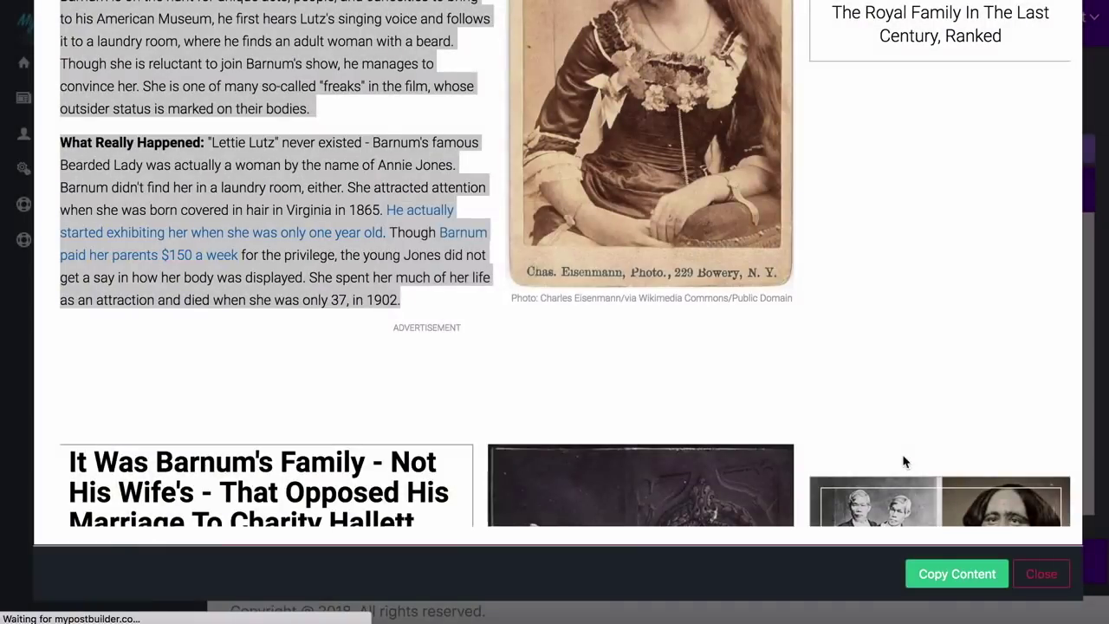
pyautogui.scroll(5, 888, 305)
pyautogui.scroll(4, 888, 305)
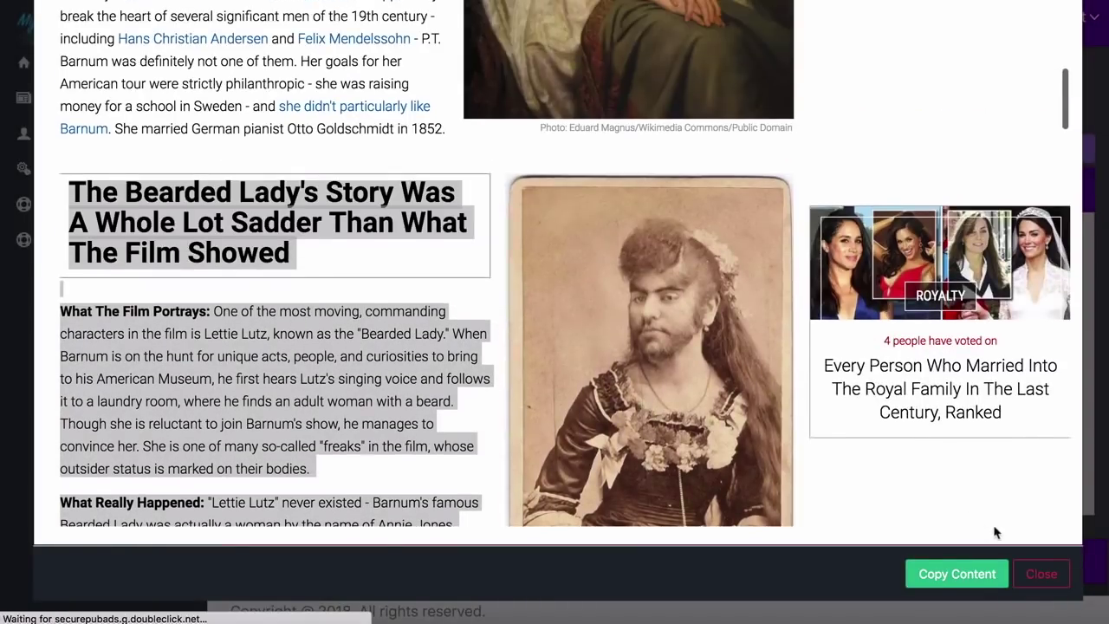
pyautogui.click(1039, 574)
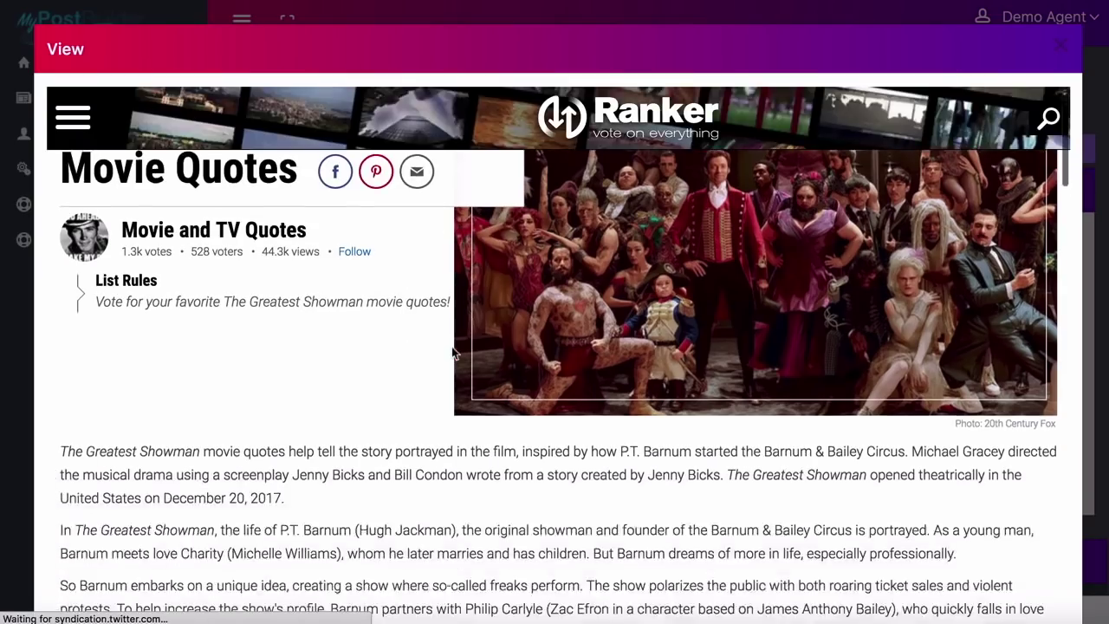
# - Copy the 'No One Ever Made a Difference...' heading and P.T. Barnum paragraphs from the quotes page
pyautogui.scroll(-3, 451, 346)
pyautogui.scroll(-5, 452, 347)
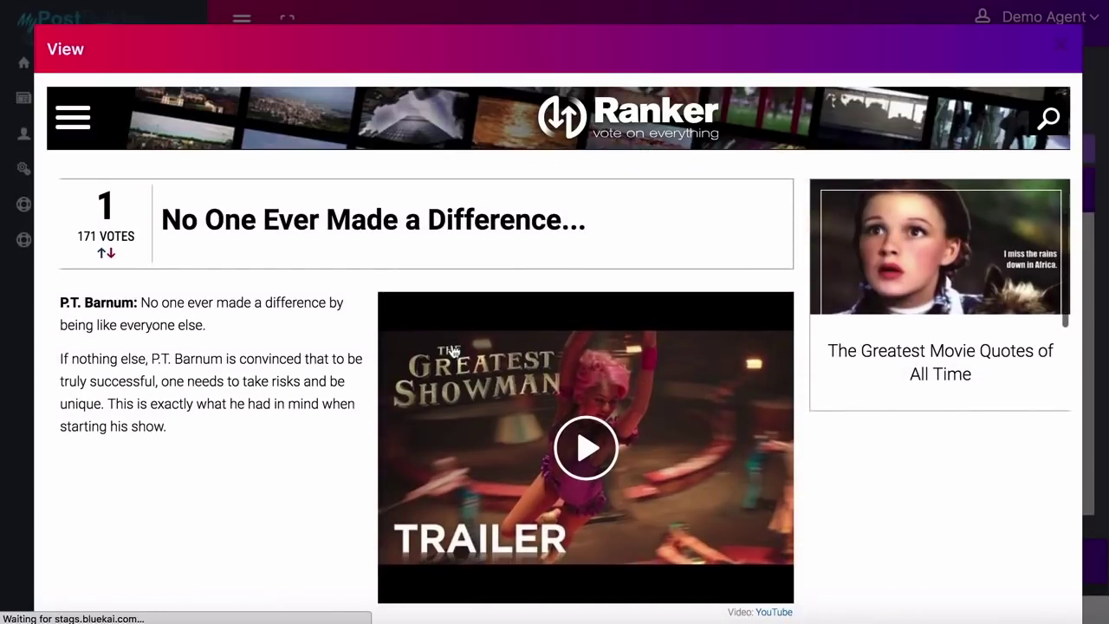
pyautogui.moveTo(163, 227)
pyautogui.mouseDown()
pyautogui.moveTo(488, 245)
pyautogui.moveTo(569, 229)
pyautogui.mouseUp()
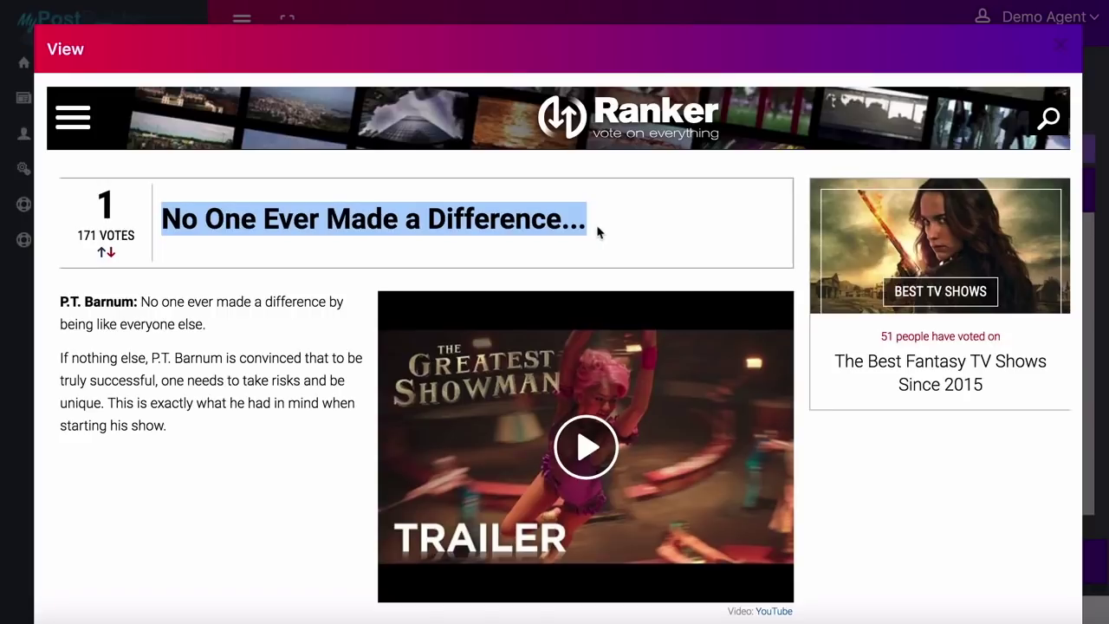
pyautogui.scroll(-3, 596, 230)
pyautogui.scroll(3, 599, 237)
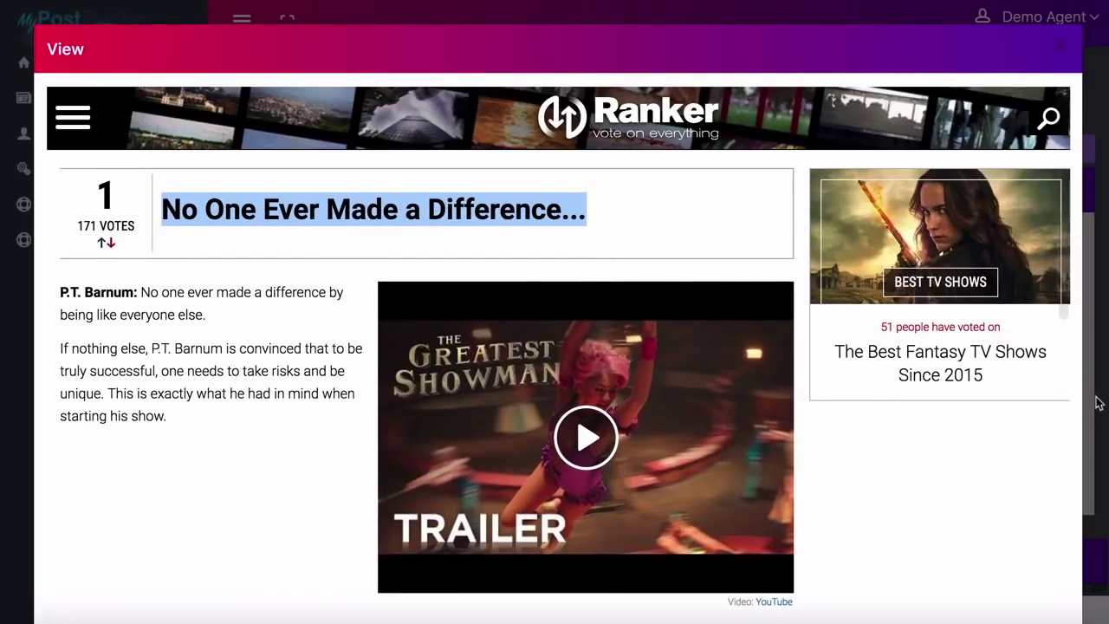
pyautogui.scroll(-5, 1082, 394)
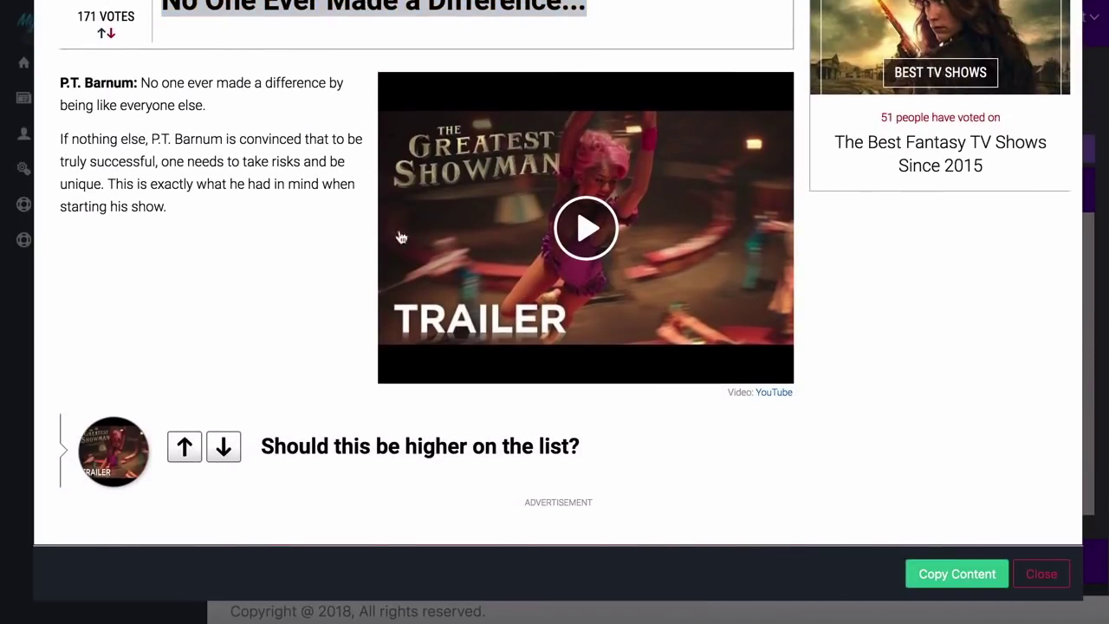
pyautogui.moveTo(61, 82); pyautogui.dragTo(194, 211)
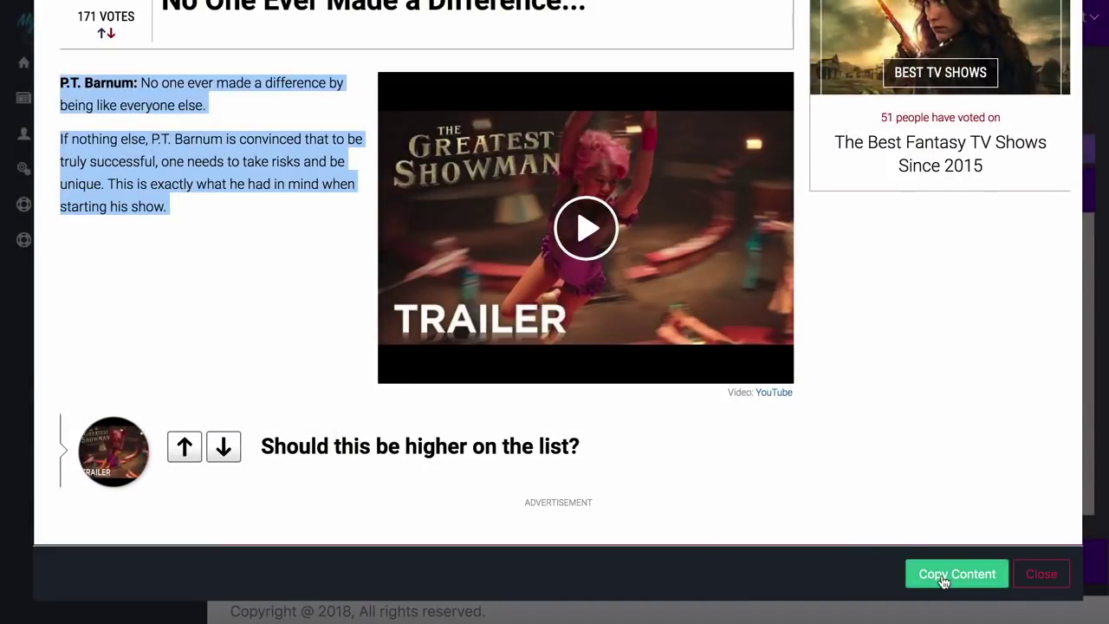
pyautogui.click(945, 574)
pyautogui.click(947, 581)
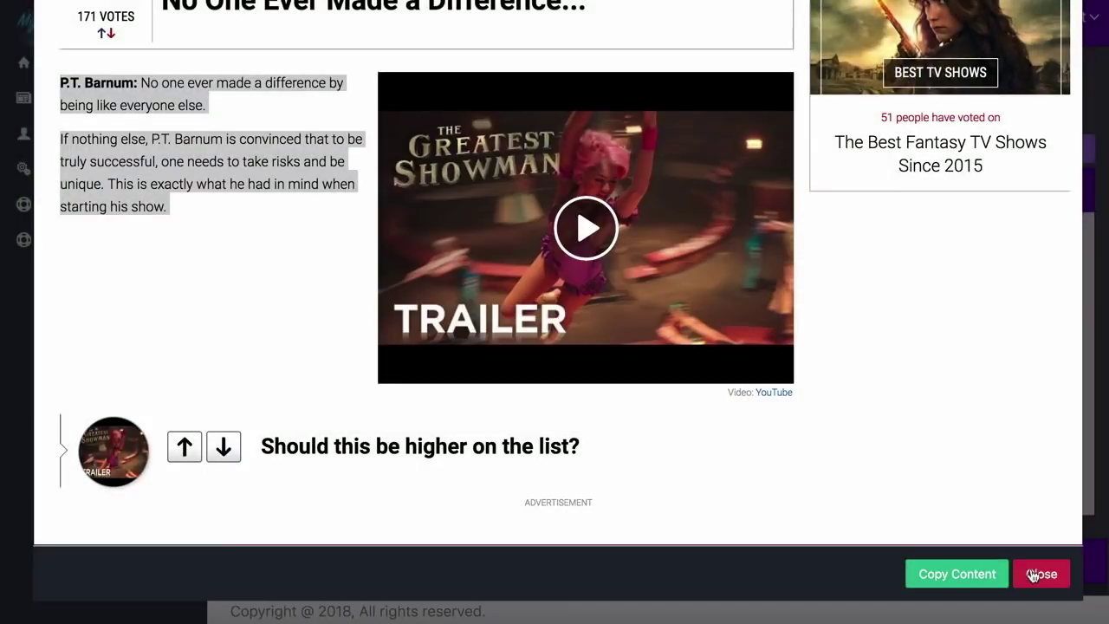
# - Insert copied item 1, the Bearded Lady story, from Copied Contents into the post
pyautogui.click(1035, 575)
pyautogui.scroll(-5, 533, 381)
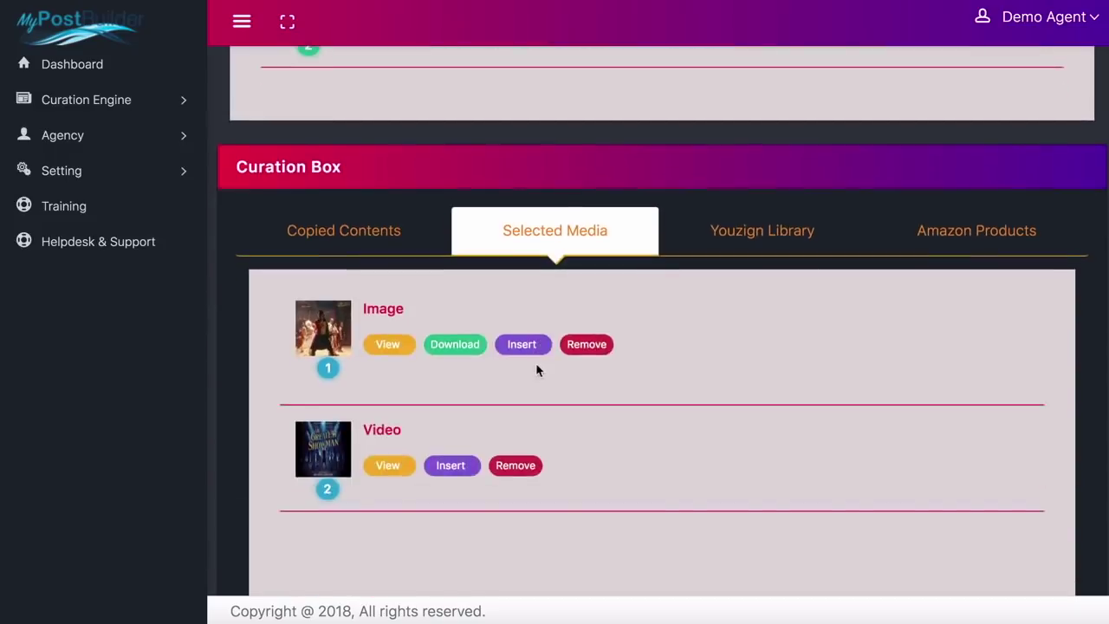
pyautogui.click(317, 176)
pyautogui.scroll(-2, 407, 390)
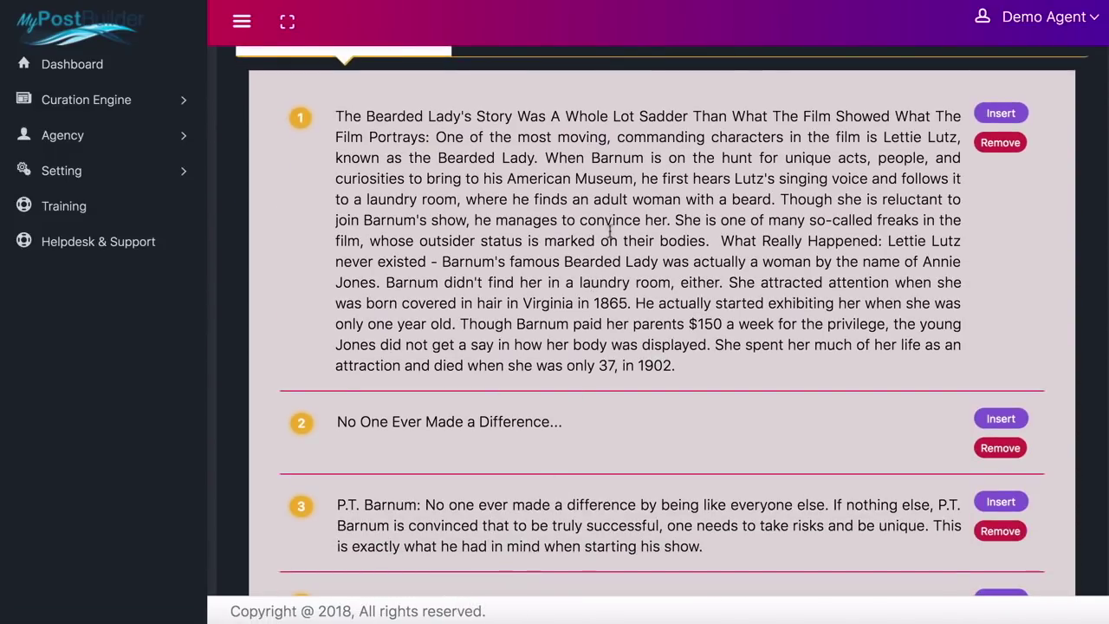
pyautogui.scroll(1, 609, 212)
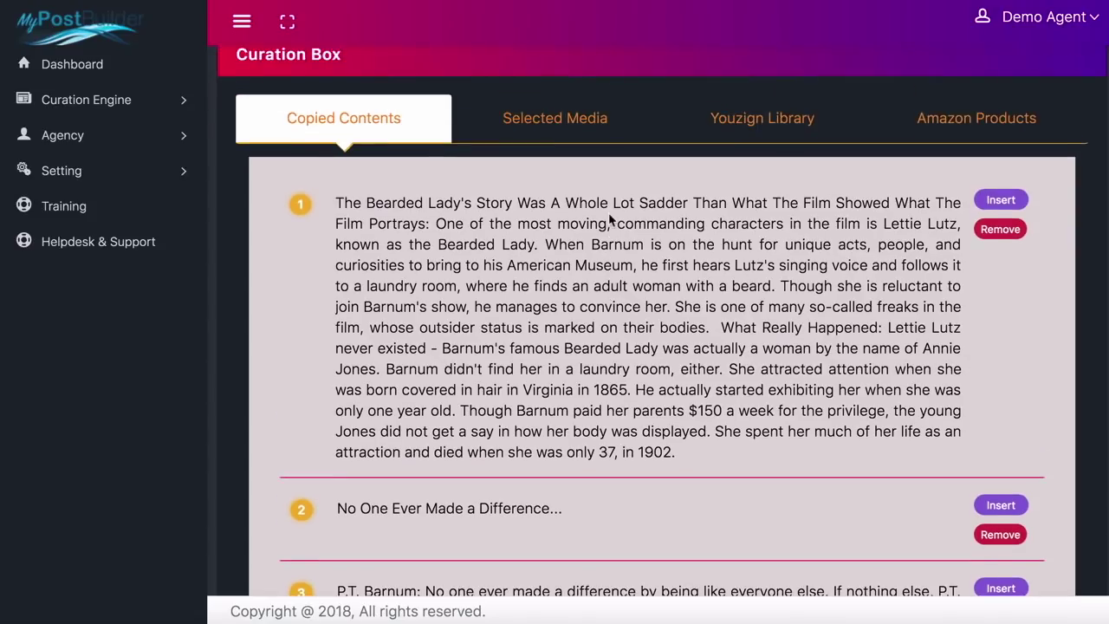
pyautogui.scroll(-1, 609, 212)
pyautogui.scroll(-2, 610, 217)
pyautogui.scroll(-3, 609, 222)
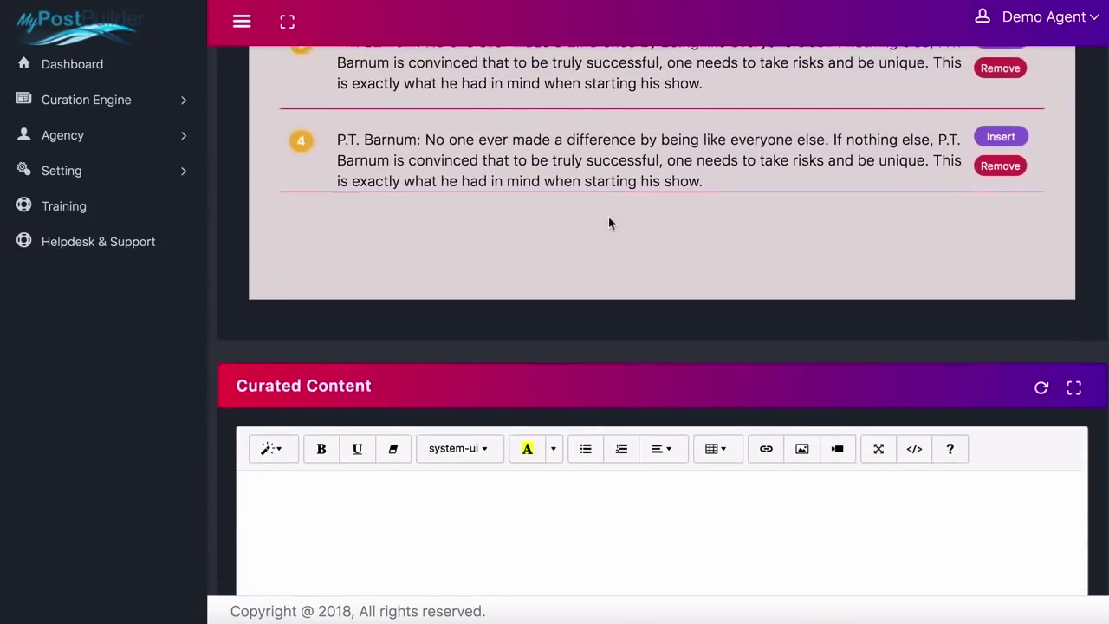
pyautogui.scroll(-2, 491, 307)
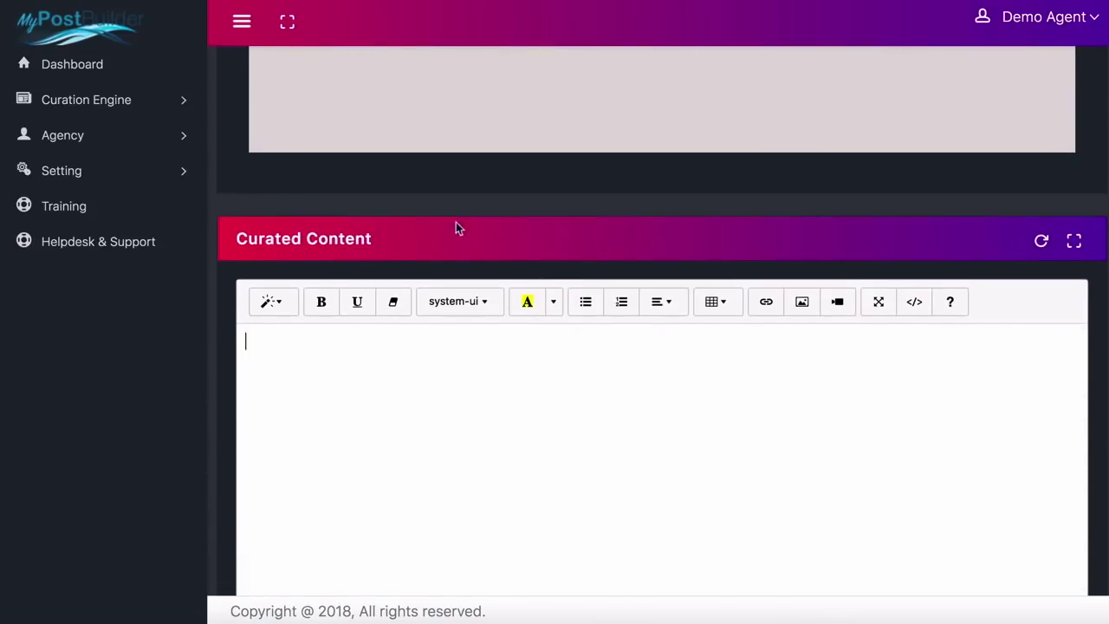
pyautogui.scroll(2, 498, 208)
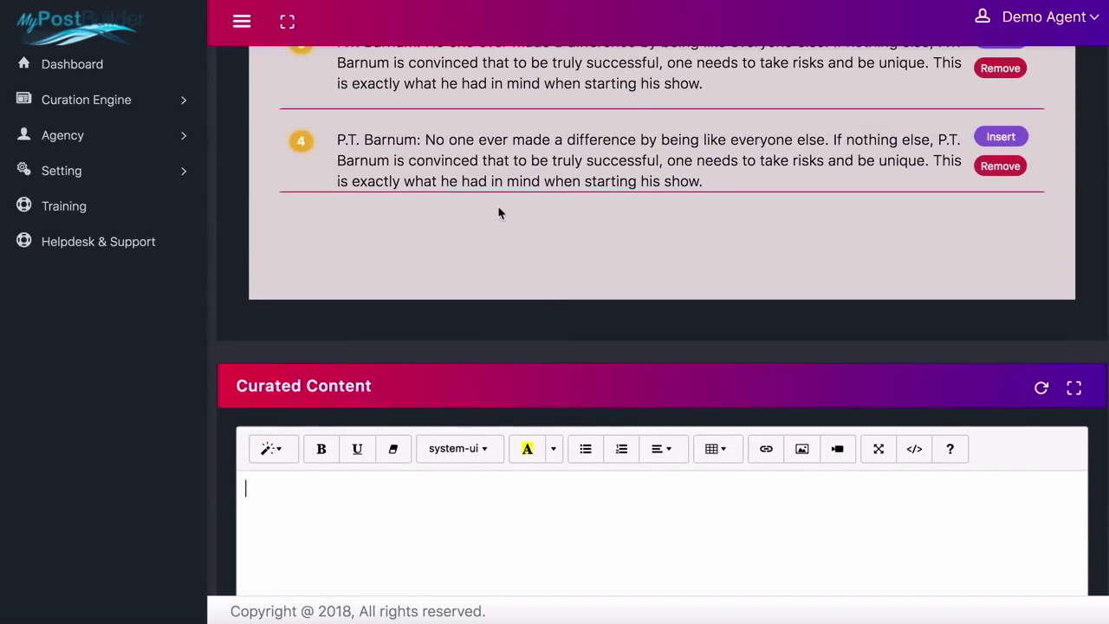
pyautogui.scroll(4, 451, 305)
pyautogui.scroll(3, 453, 292)
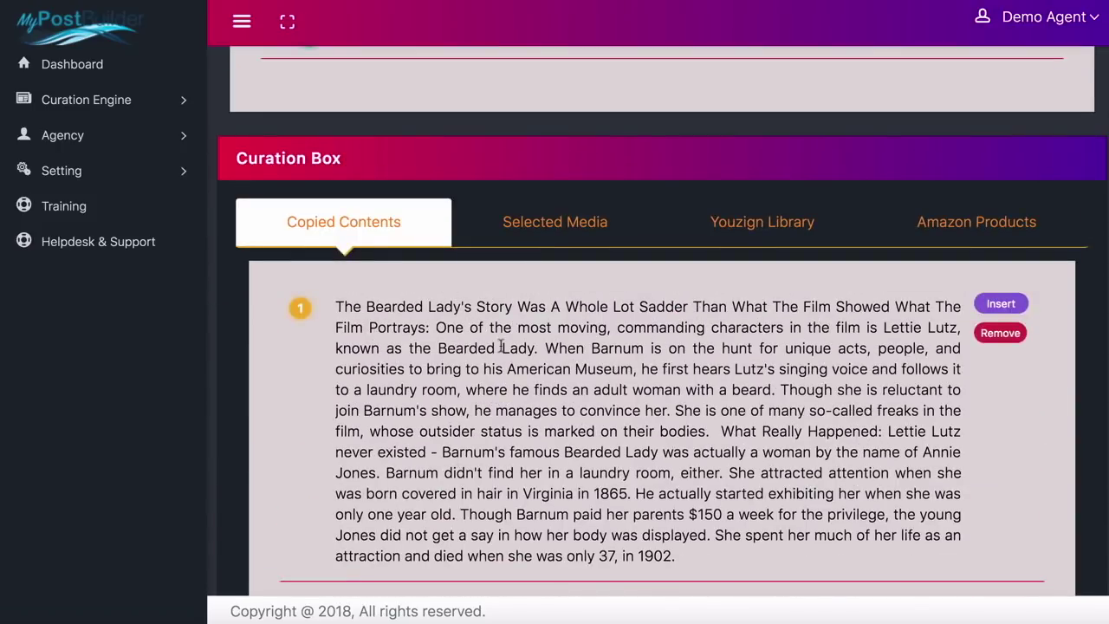
pyautogui.click(1000, 332)
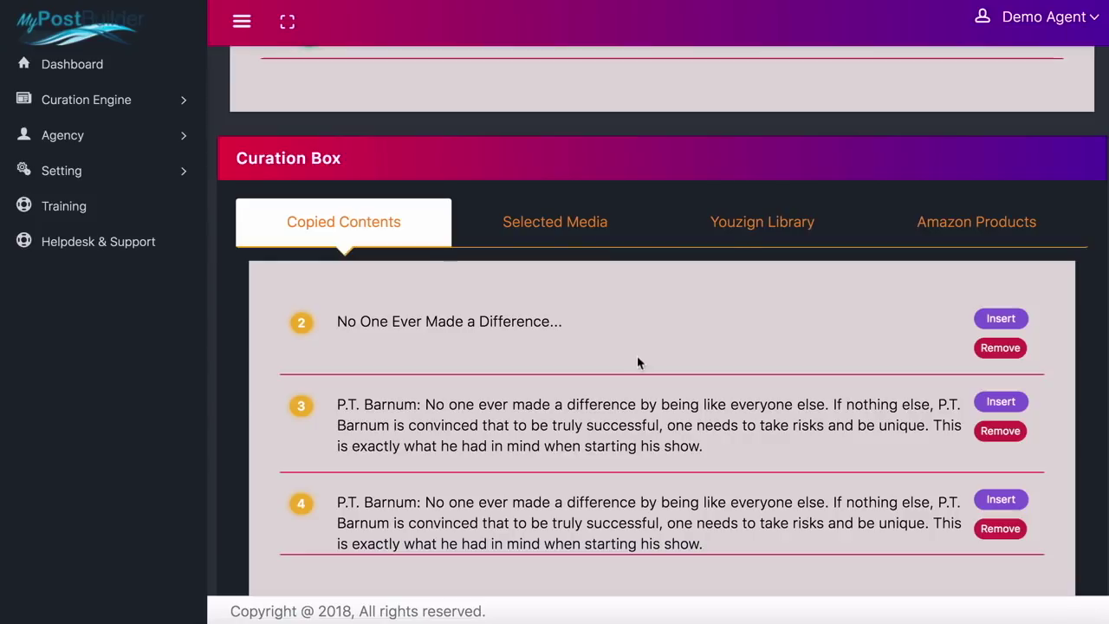
# - Break the story into paragraphs after 'Portrays:' and before 'Though' and 'He actually'
pyautogui.scroll(-2, 636, 359)
pyautogui.scroll(-3, 525, 389)
pyautogui.scroll(-2, 458, 384)
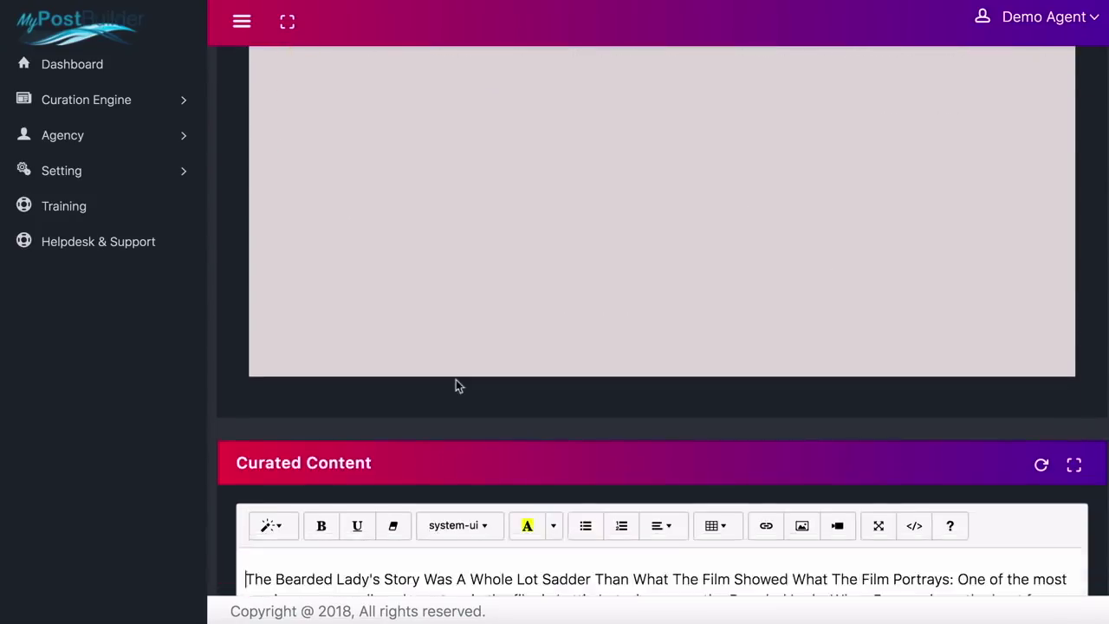
pyautogui.scroll(-3, 456, 381)
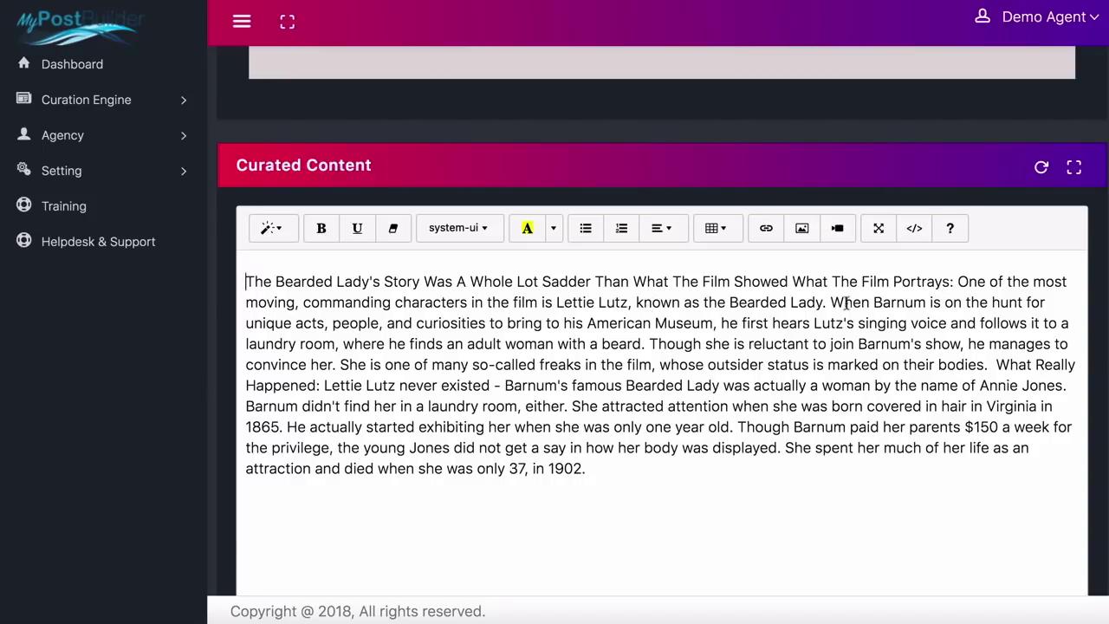
pyautogui.press('Return')
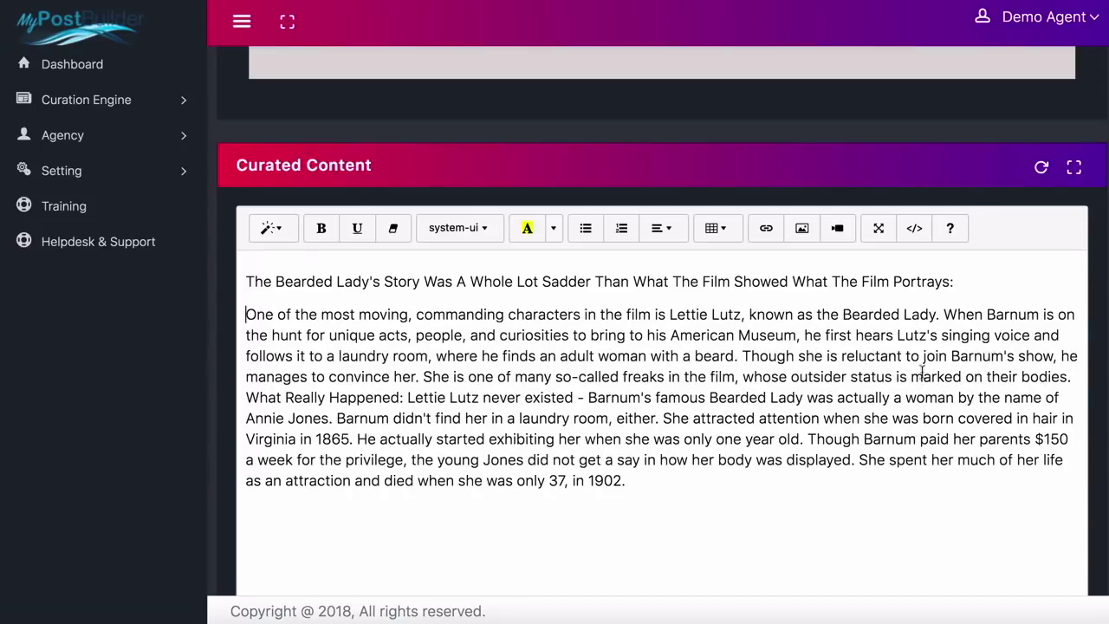
pyautogui.press('Return')
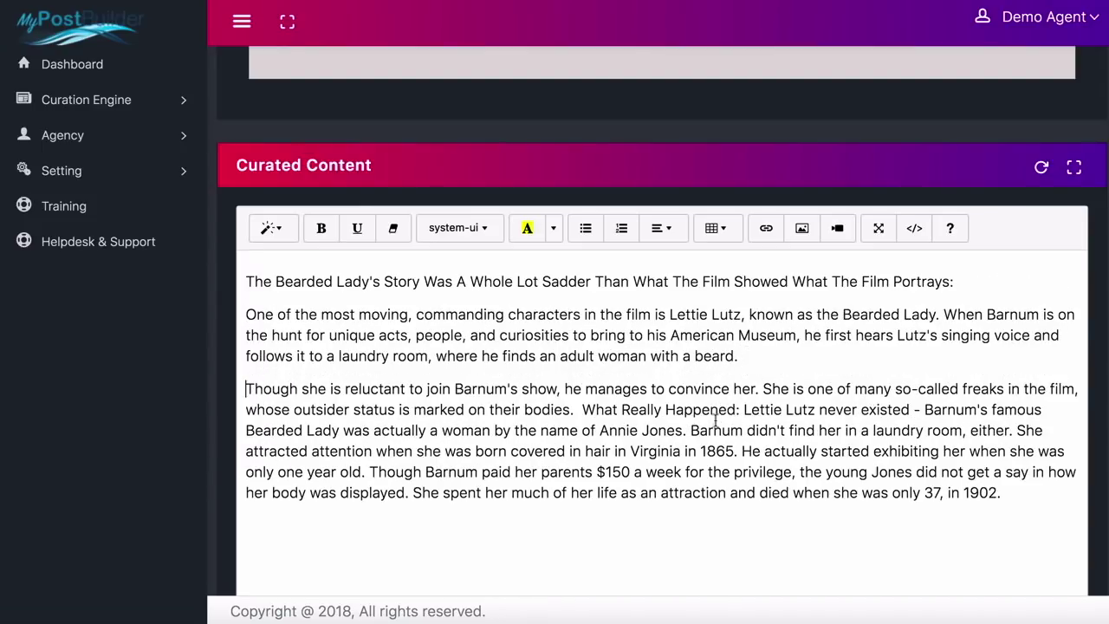
pyautogui.click(742, 452)
pyautogui.press('Return')
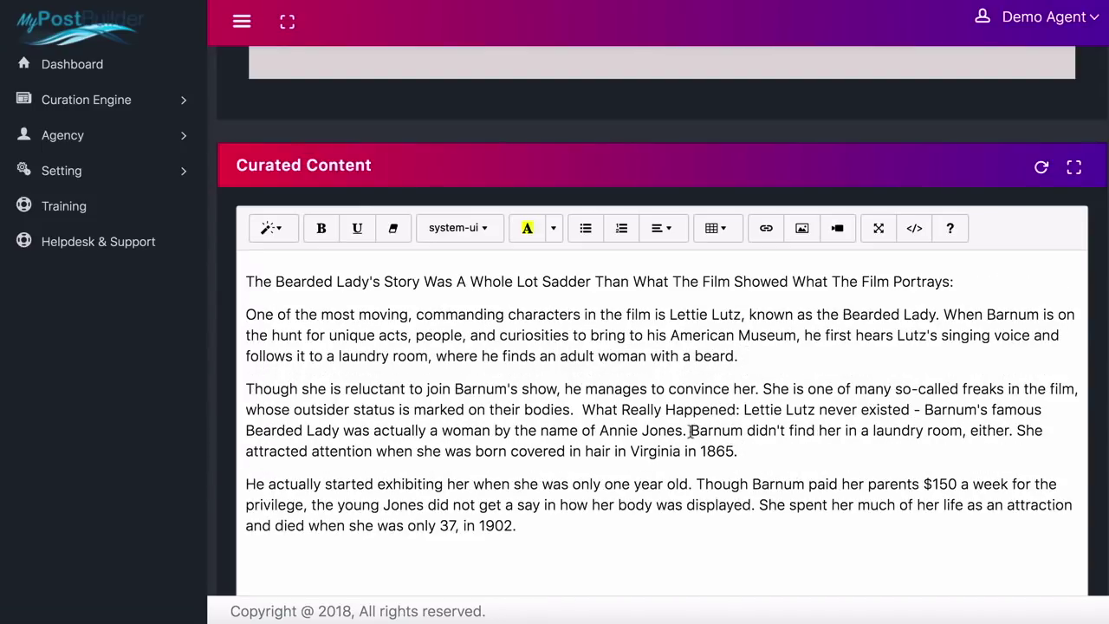
# - Format the story's opening line as an h1 heading
pyautogui.tripleClick(420, 282)
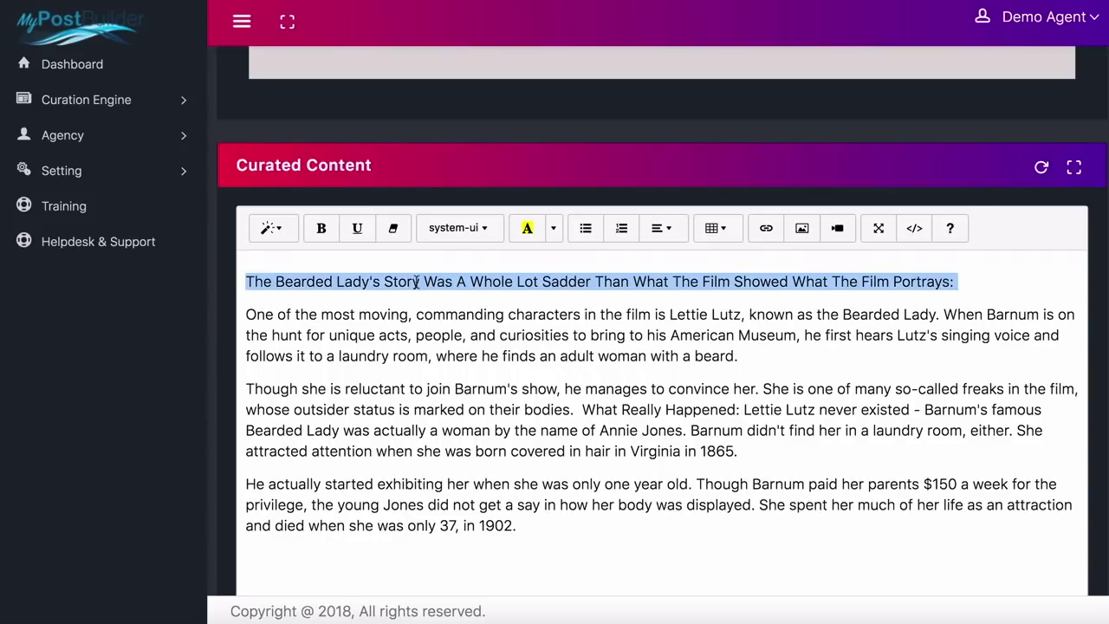
pyautogui.click(278, 230)
pyautogui.click(289, 338)
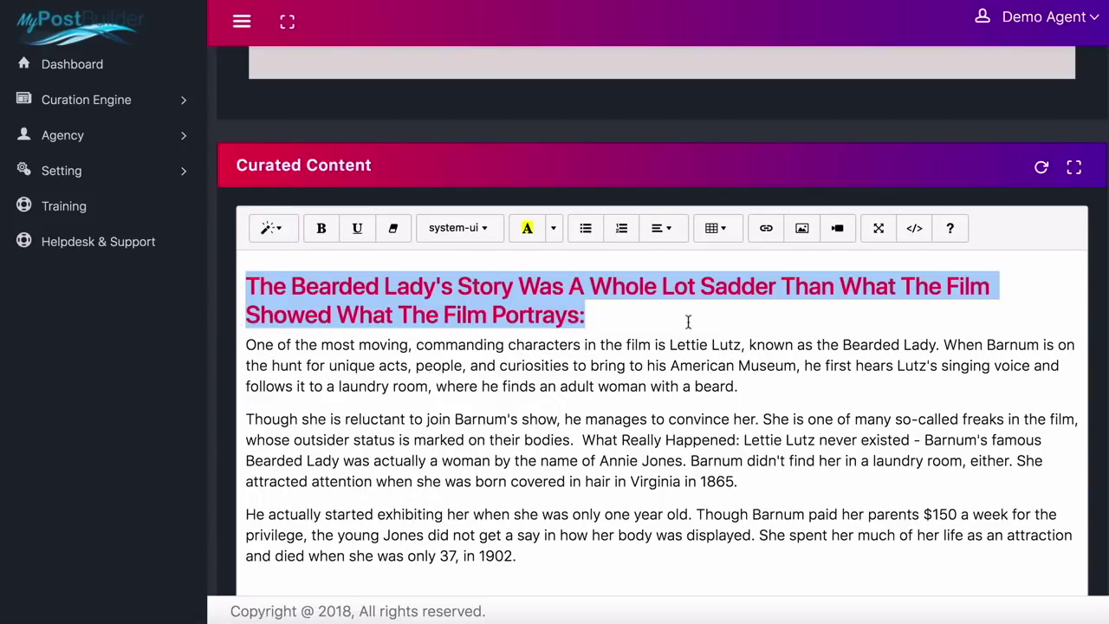
pyautogui.scroll(-3, 681, 318)
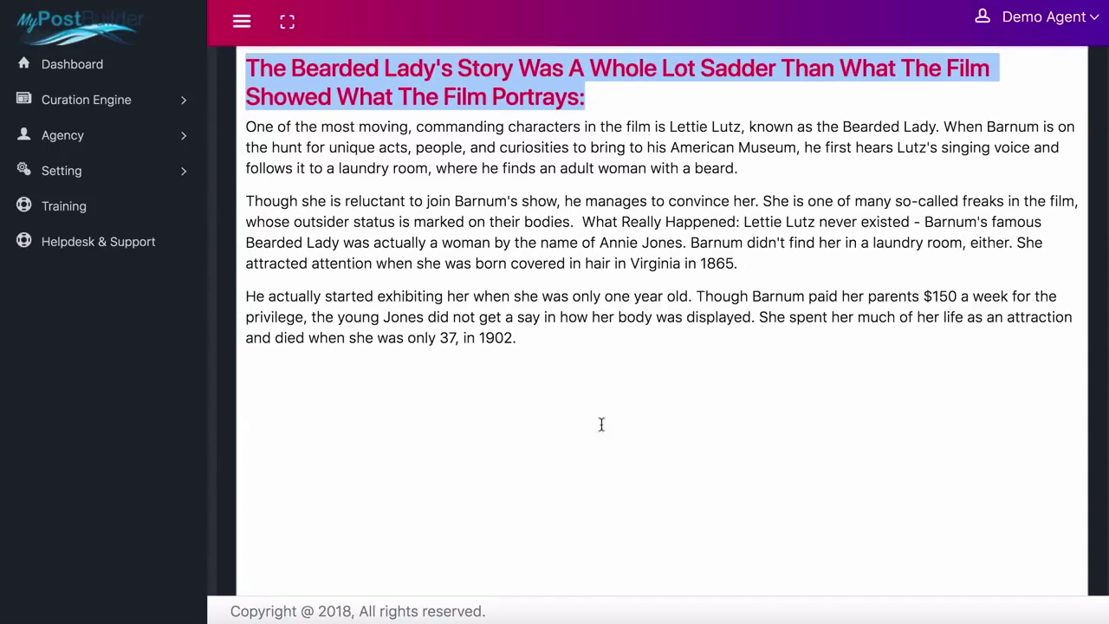
pyautogui.click(516, 382)
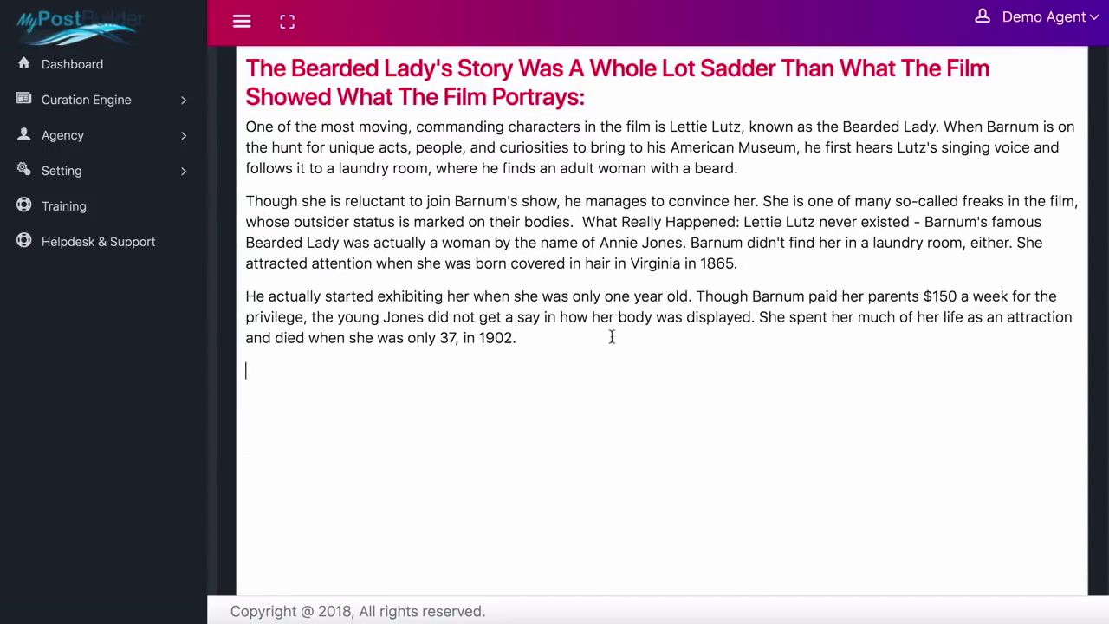
pyautogui.scroll(1, 610, 336)
# - Insert the dancing Greatest Showman GIF from Selected Media into the curated post
pyautogui.scroll(3, 614, 346)
pyautogui.scroll(4, 633, 324)
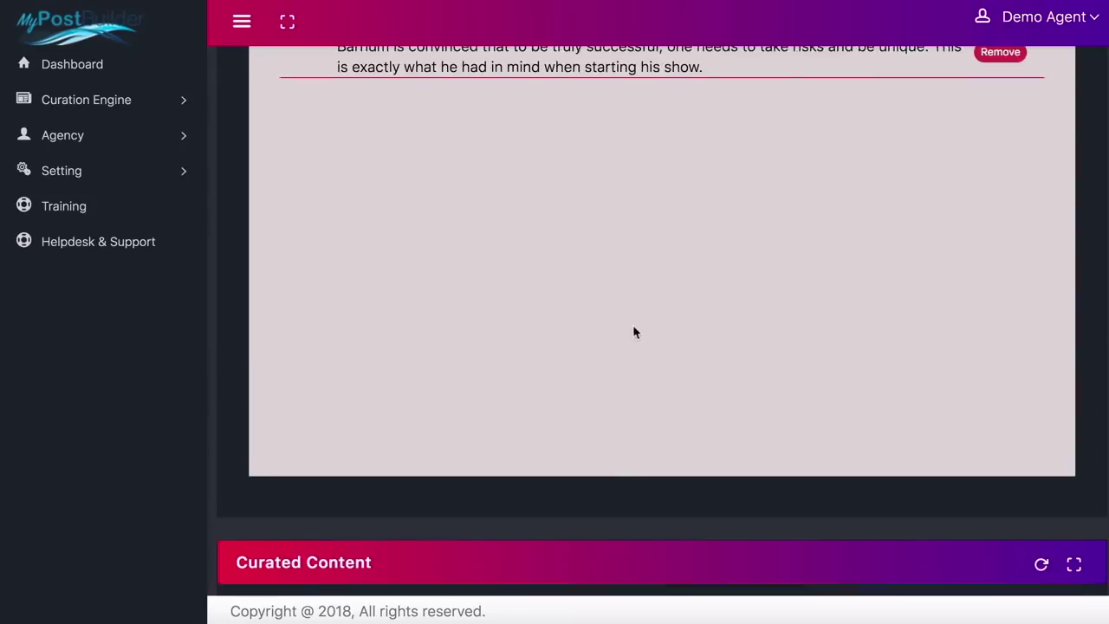
pyautogui.scroll(2, 737, 245)
pyautogui.scroll(1, 813, 178)
pyautogui.scroll(1, 606, 163)
pyautogui.click(579, 163)
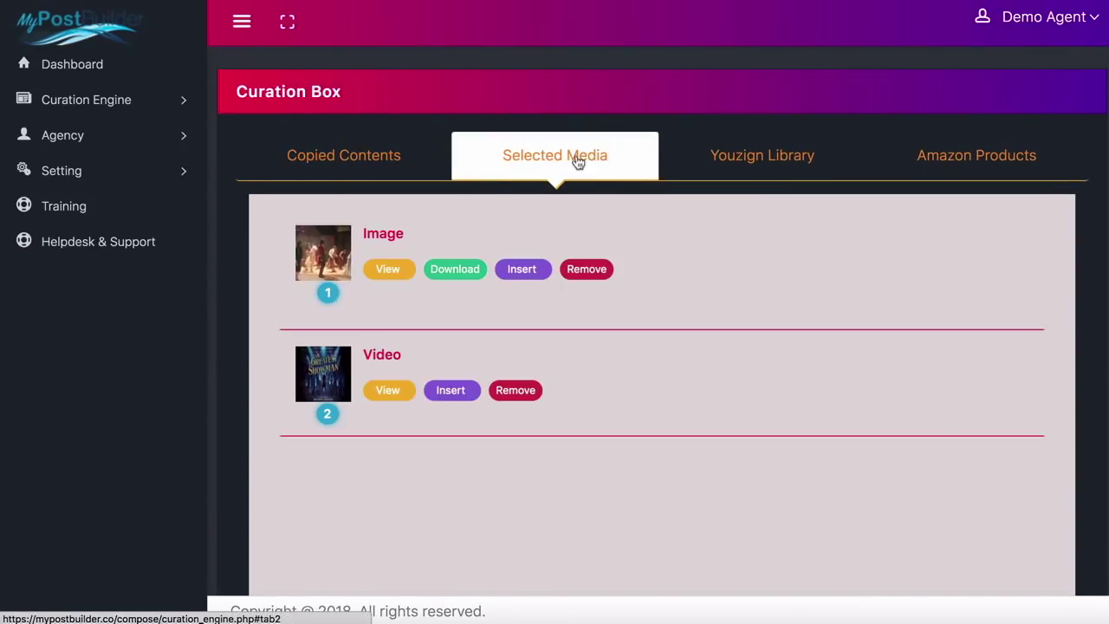
pyautogui.scroll(-2, 570, 299)
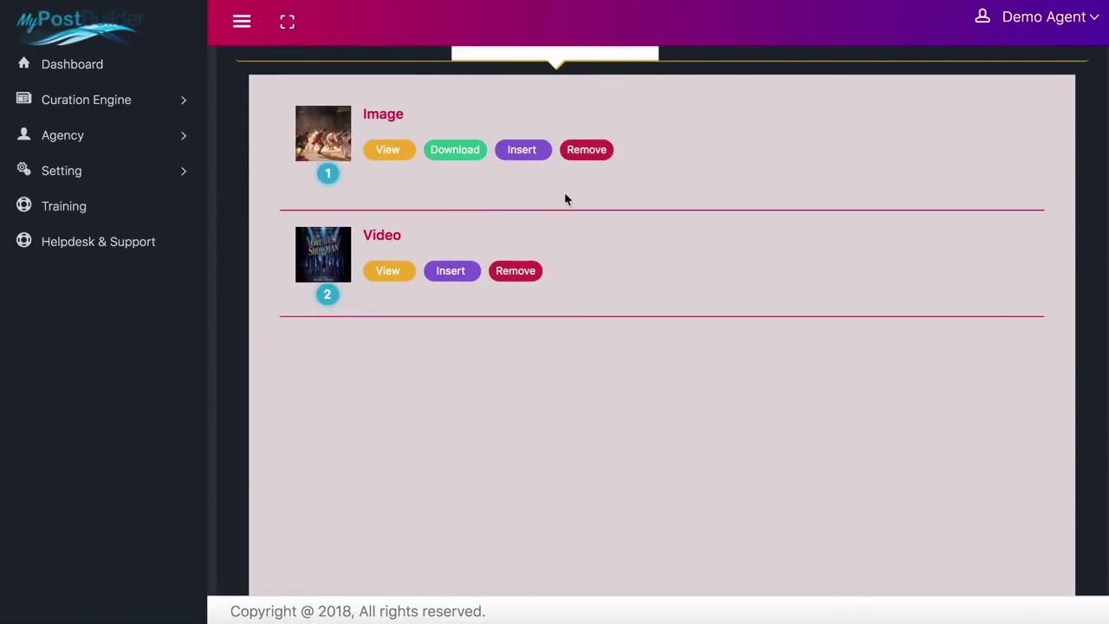
pyautogui.click(520, 152)
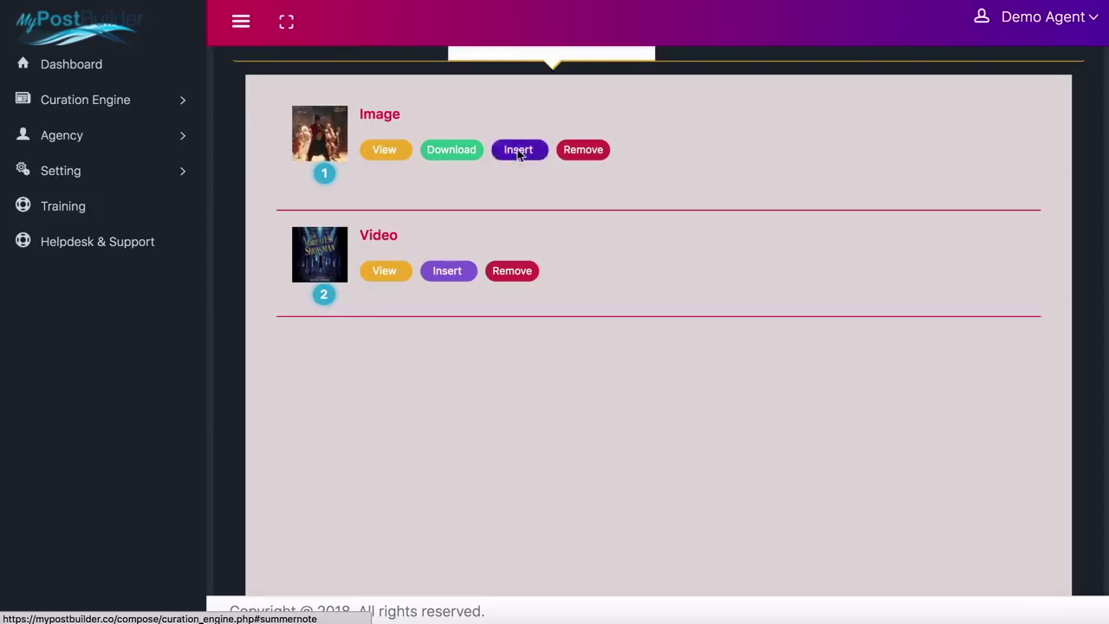
# - Scroll the Curated Content editor to confirm the GIF sits beneath the Bearded Lady paragraphs
pyautogui.scroll(-3, 637, 271)
pyautogui.scroll(-3, 637, 270)
pyautogui.scroll(-3, 638, 270)
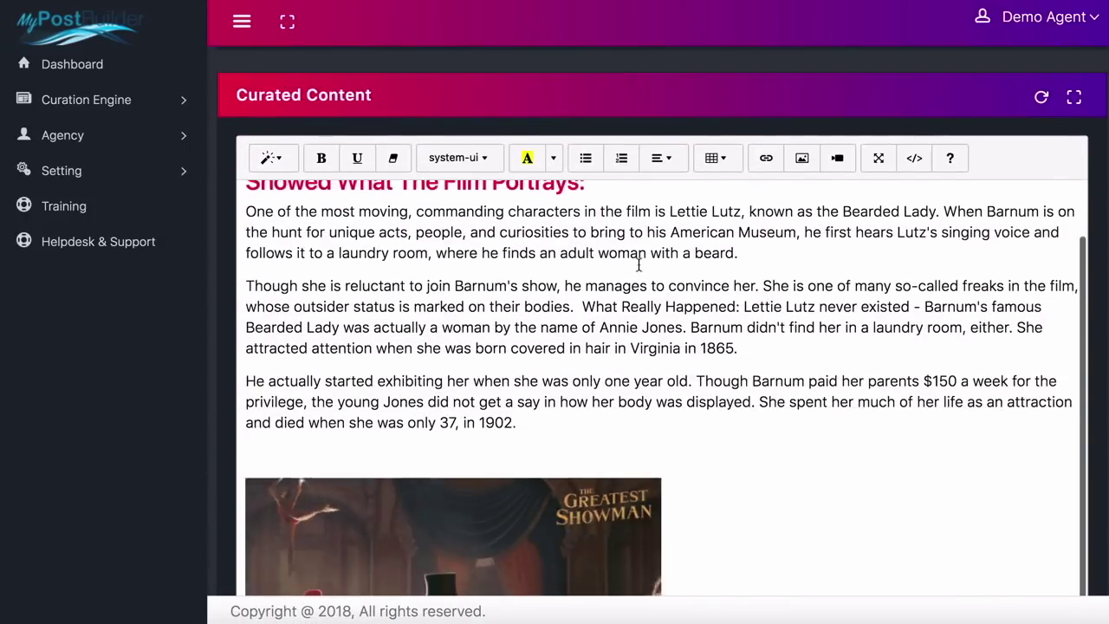
pyautogui.scroll(-2, 638, 270)
pyautogui.scroll(-3, 641, 270)
pyautogui.scroll(-2, 644, 272)
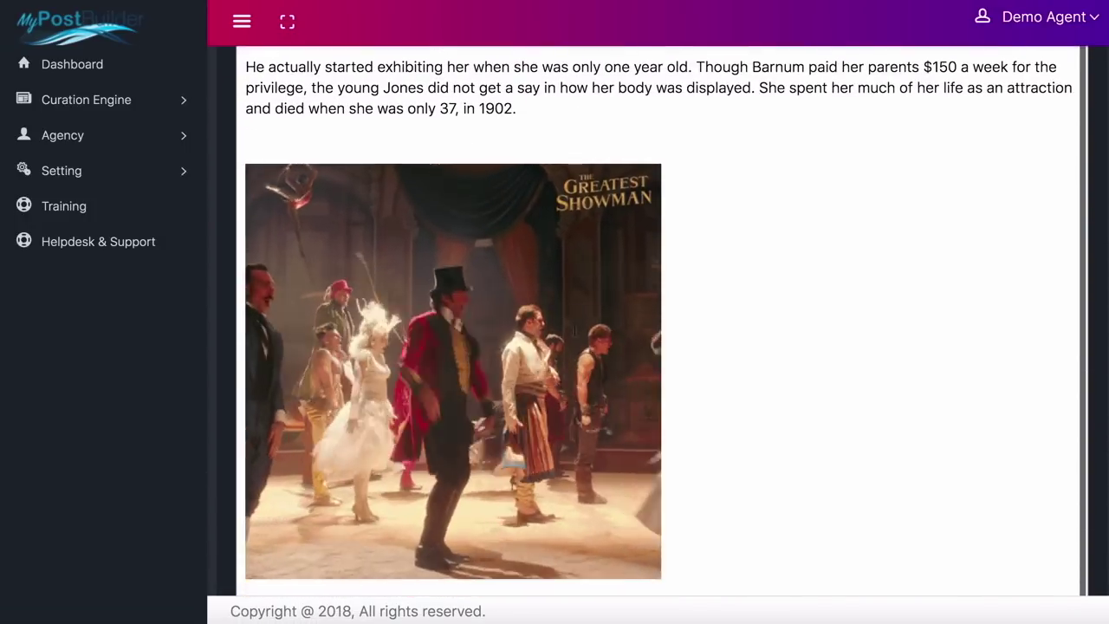
pyautogui.scroll(2, 762, 343)
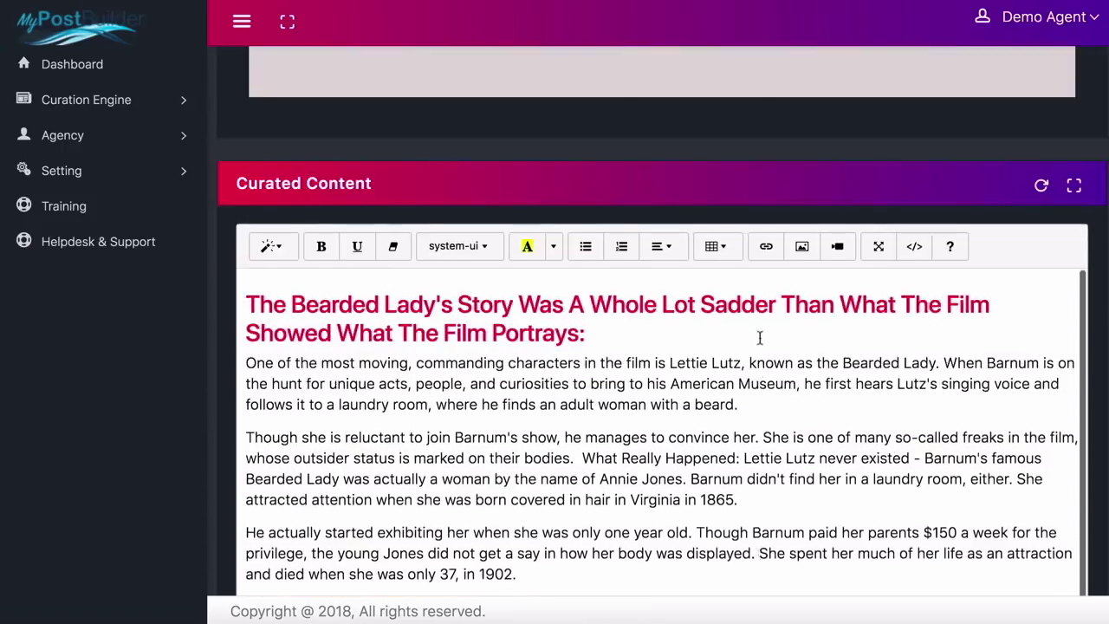
pyautogui.scroll(5, 759, 337)
pyautogui.scroll(5, 759, 335)
pyautogui.scroll(2, 759, 335)
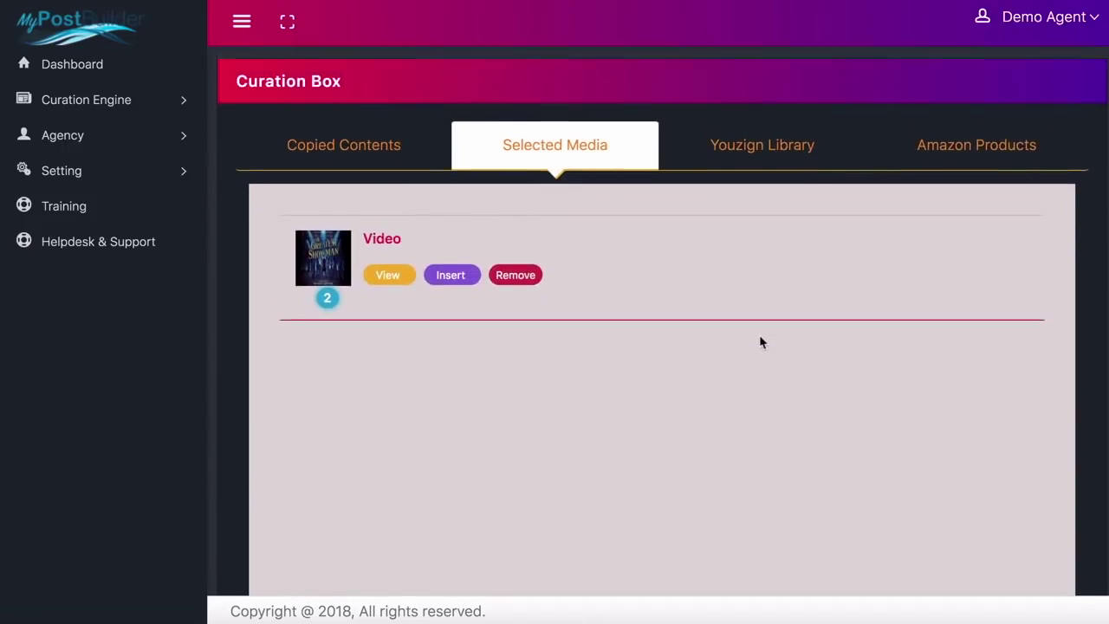
# - Insert copied items 2 and 3: the 'No One Ever Made a Difference' line and Barnum quote
pyautogui.click(391, 162)
pyautogui.scroll(-3, 710, 304)
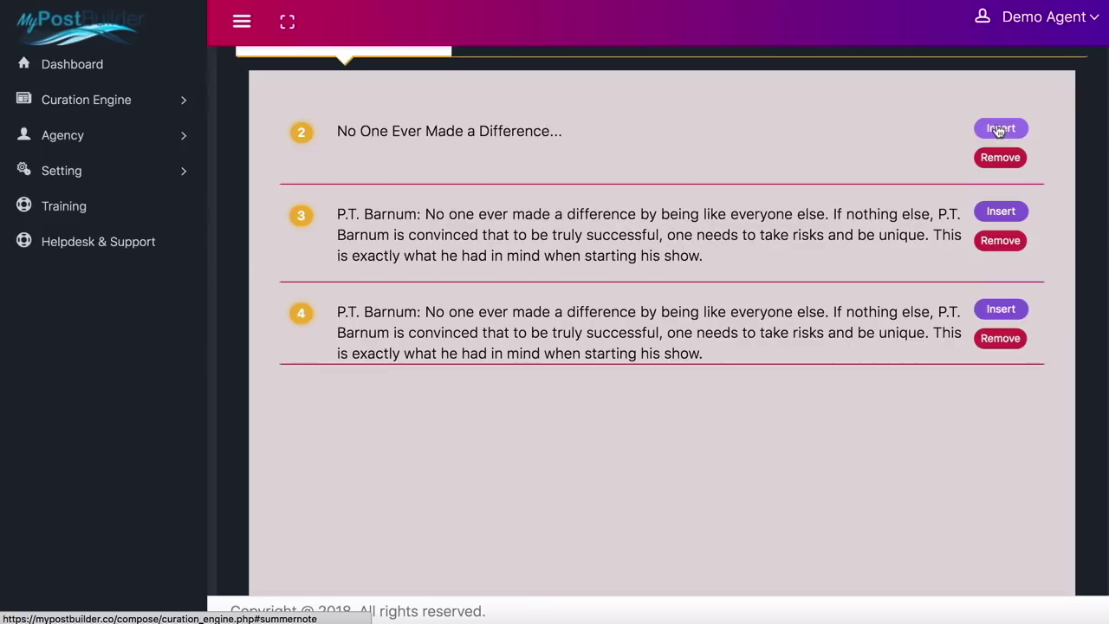
pyautogui.click(1000, 129)
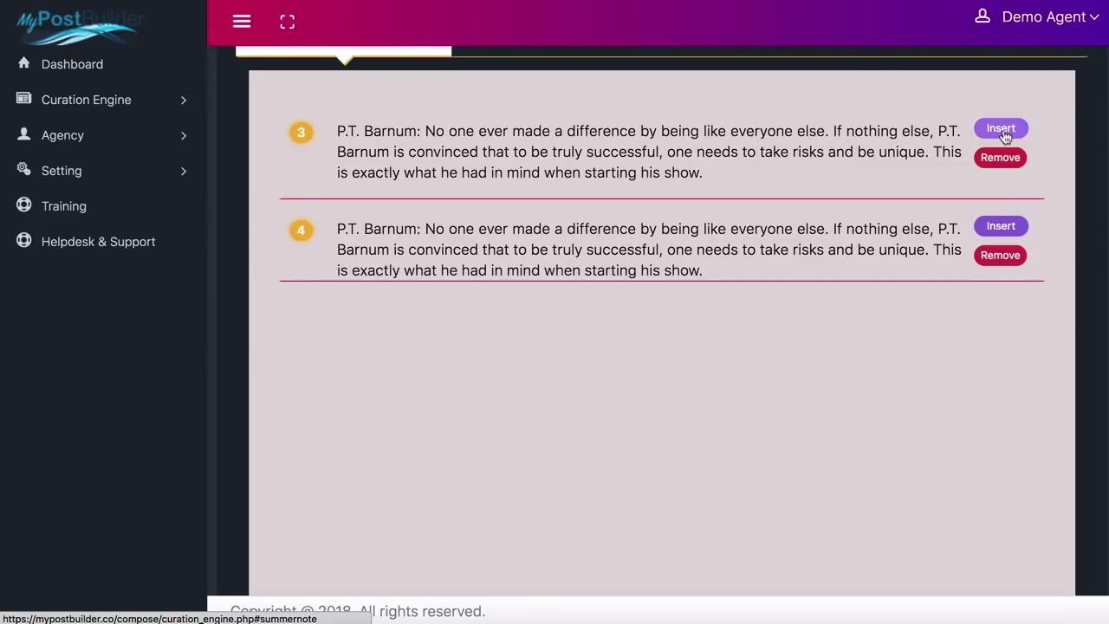
pyautogui.click(1001, 129)
pyautogui.scroll(-4, 850, 372)
pyautogui.scroll(-5, 850, 372)
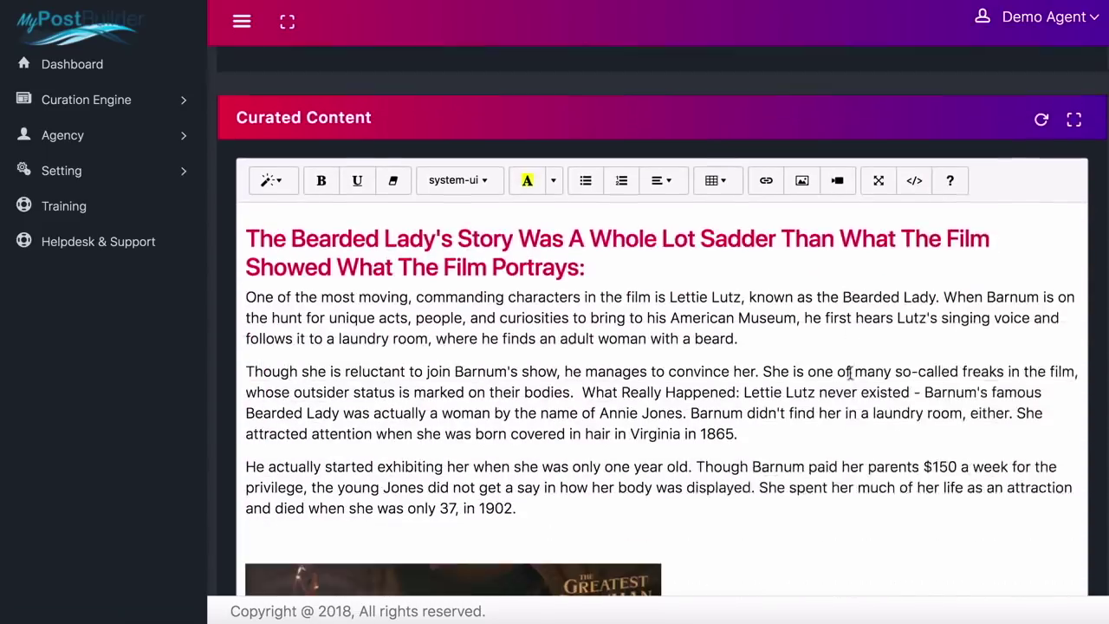
pyautogui.scroll(-3, 850, 372)
pyautogui.scroll(-5, 849, 373)
pyautogui.scroll(-5, 849, 372)
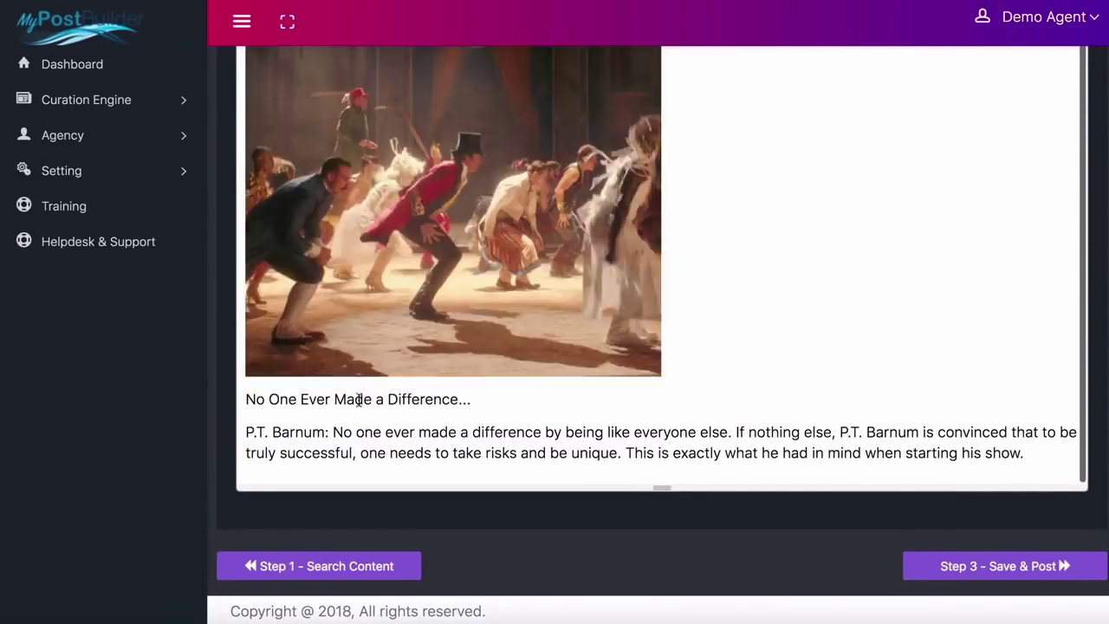
# - Format the 'No One Ever Made a Difference' line as an h2 heading
pyautogui.doubleClick(359, 400)
pyautogui.tripleClick(358, 399)
pyautogui.scroll(5, 346, 347)
pyautogui.scroll(5, 347, 303)
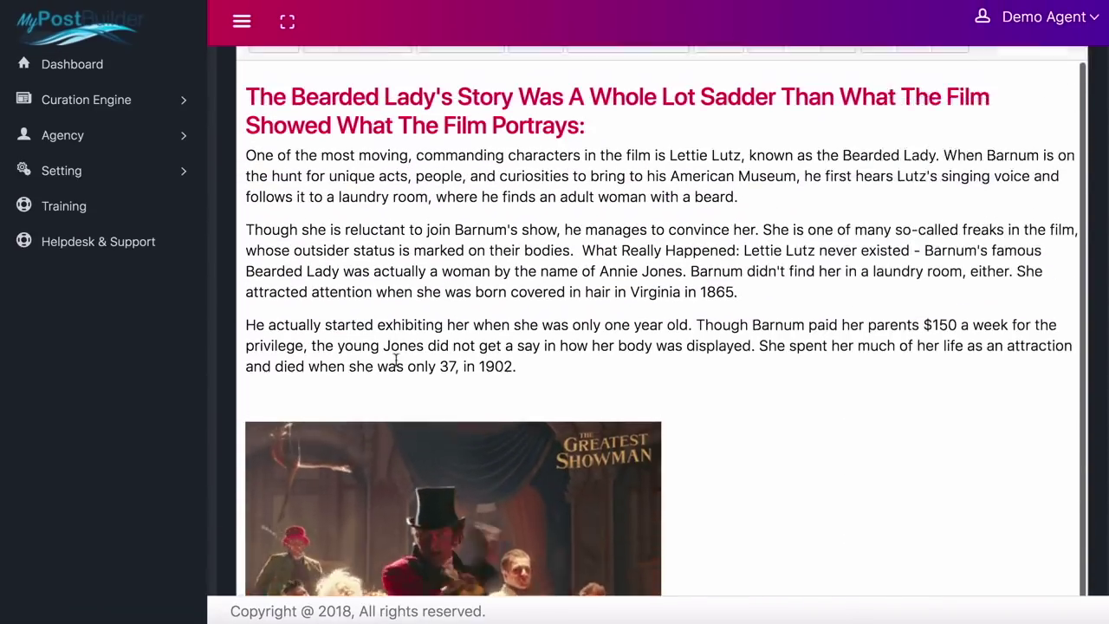
pyautogui.scroll(3, 314, 232)
pyautogui.click(271, 83)
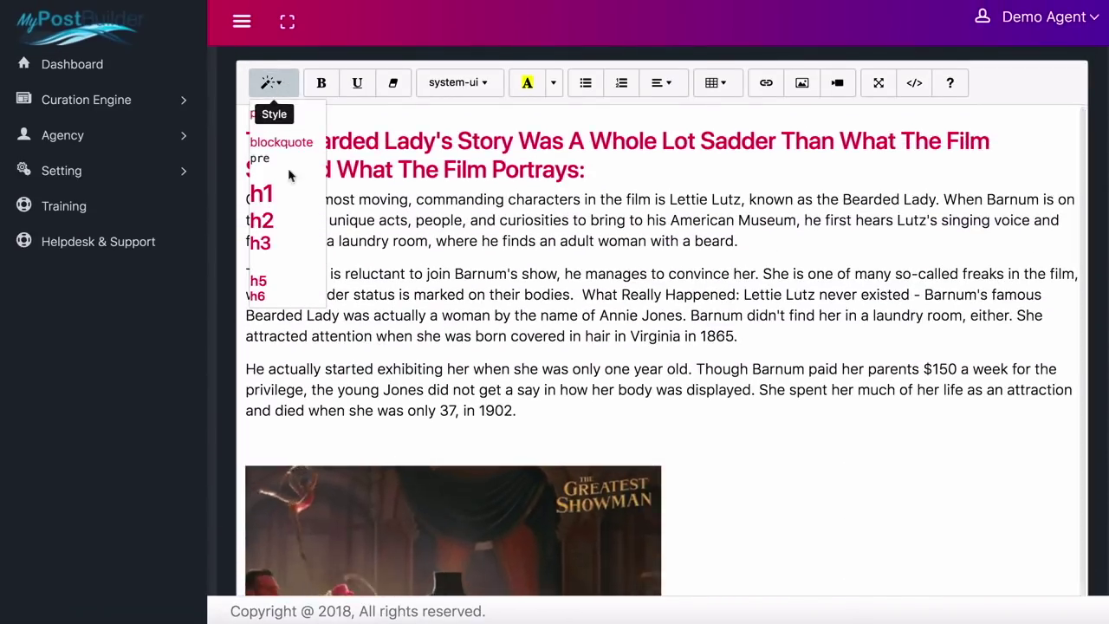
pyautogui.click(272, 220)
pyautogui.scroll(-2, 375, 216)
pyautogui.scroll(-5, 607, 347)
pyautogui.scroll(-3, 771, 465)
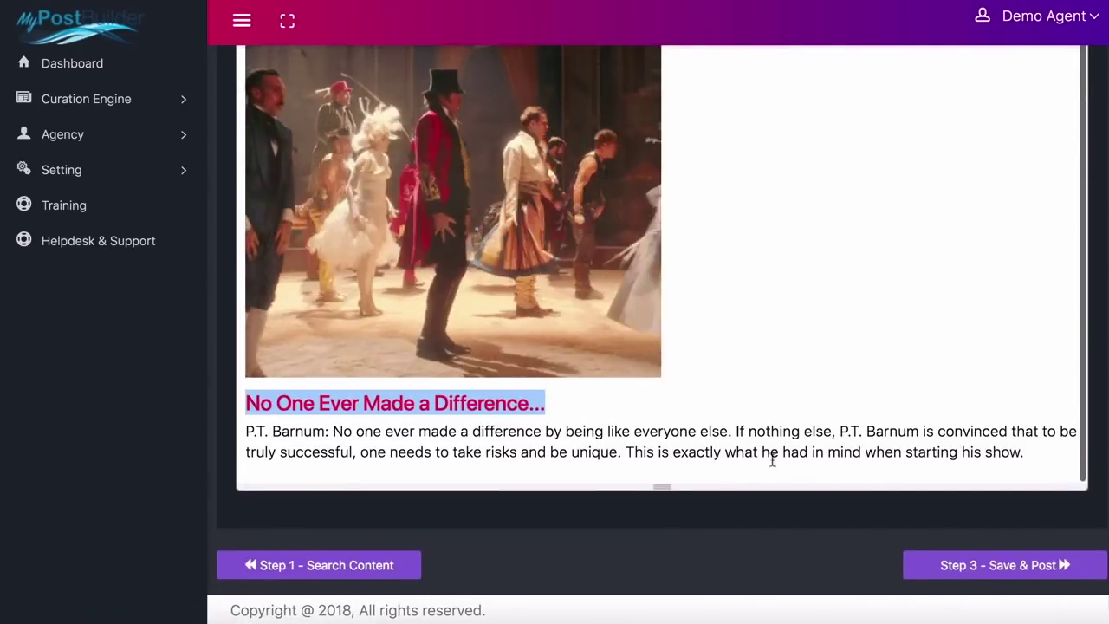
pyautogui.scroll(-2, 1022, 456)
# - Add a new empty line after the P.T. Barnum paragraph
pyautogui.click(1028, 453)
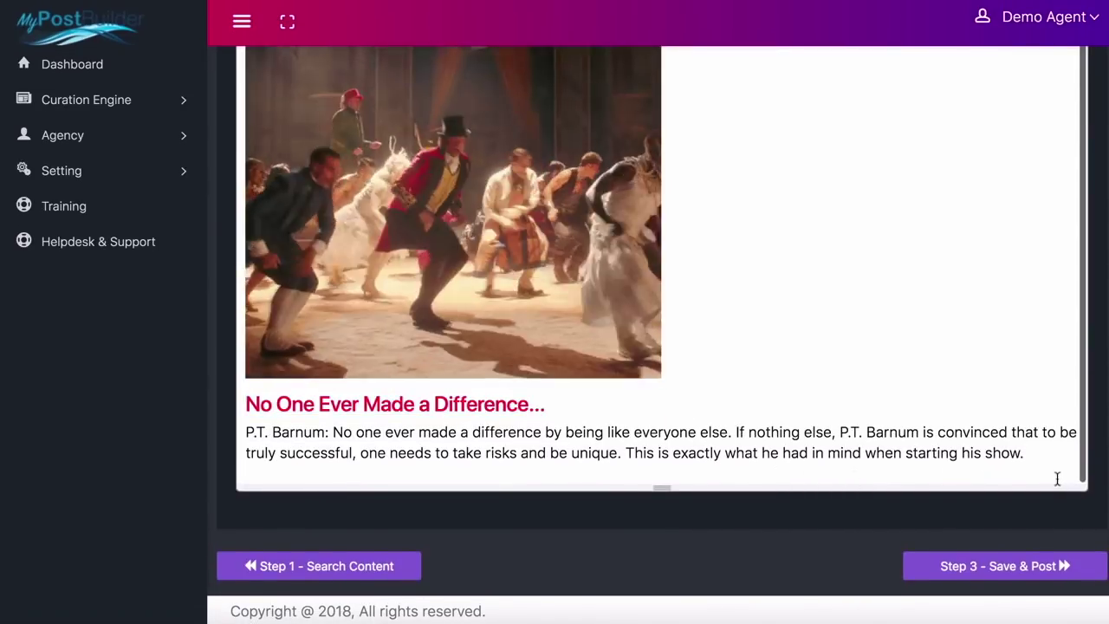
pyautogui.press('Return')
pyautogui.scroll(2, 730, 322)
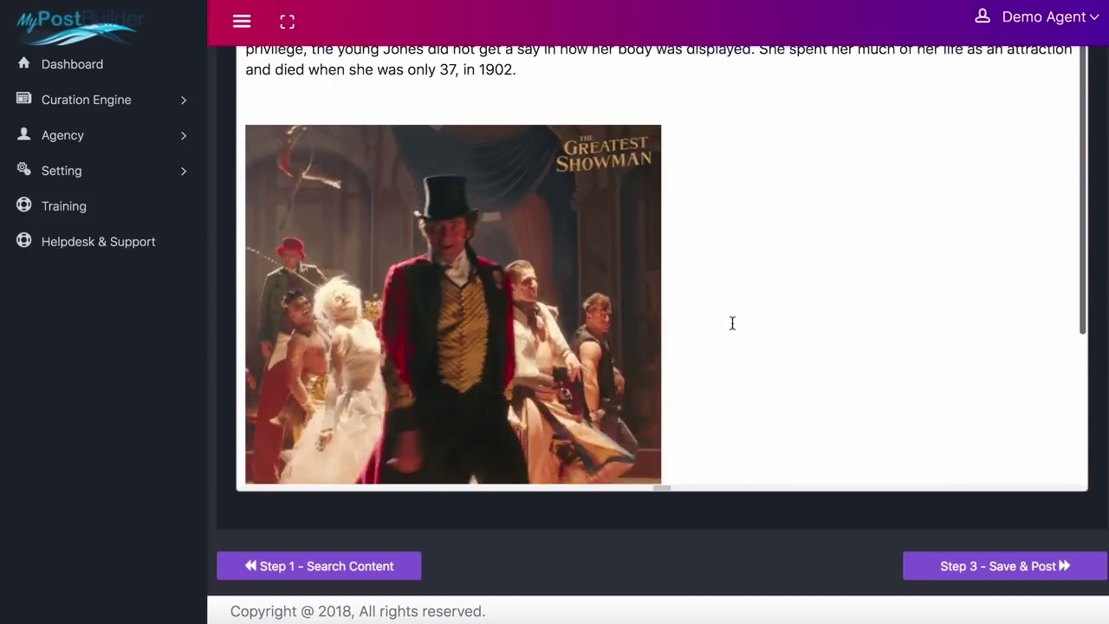
pyautogui.scroll(3, 730, 322)
pyautogui.scroll(5, 731, 321)
pyautogui.scroll(5, 730, 322)
pyautogui.scroll(1, 615, 213)
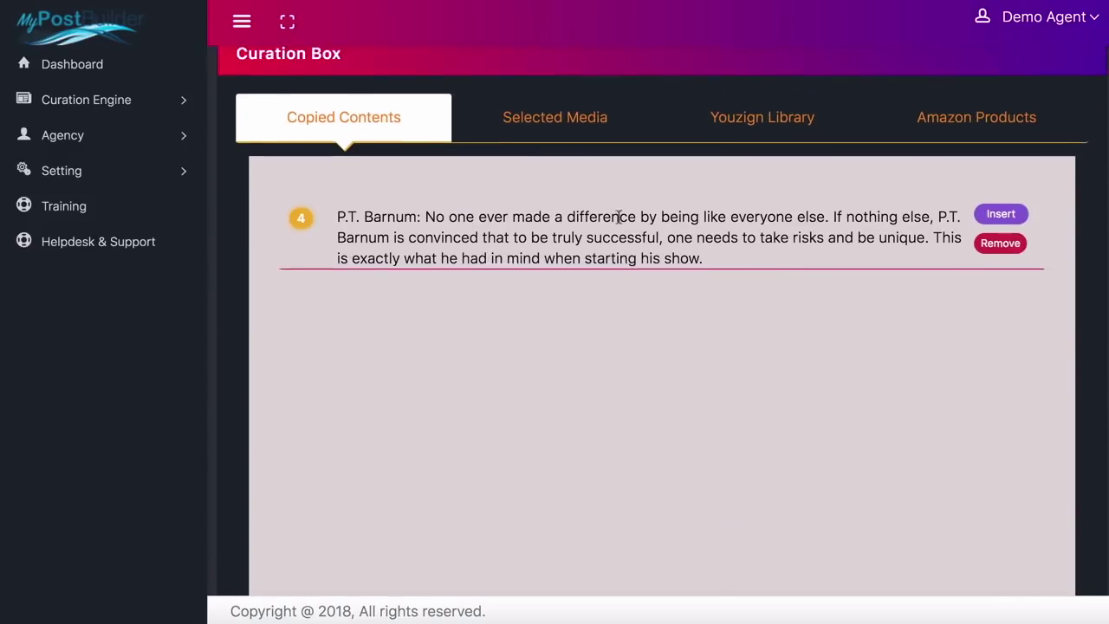
# - Embed The Greatest Show YouTube video from Selected Media below the Barnum quote
pyautogui.click(567, 143)
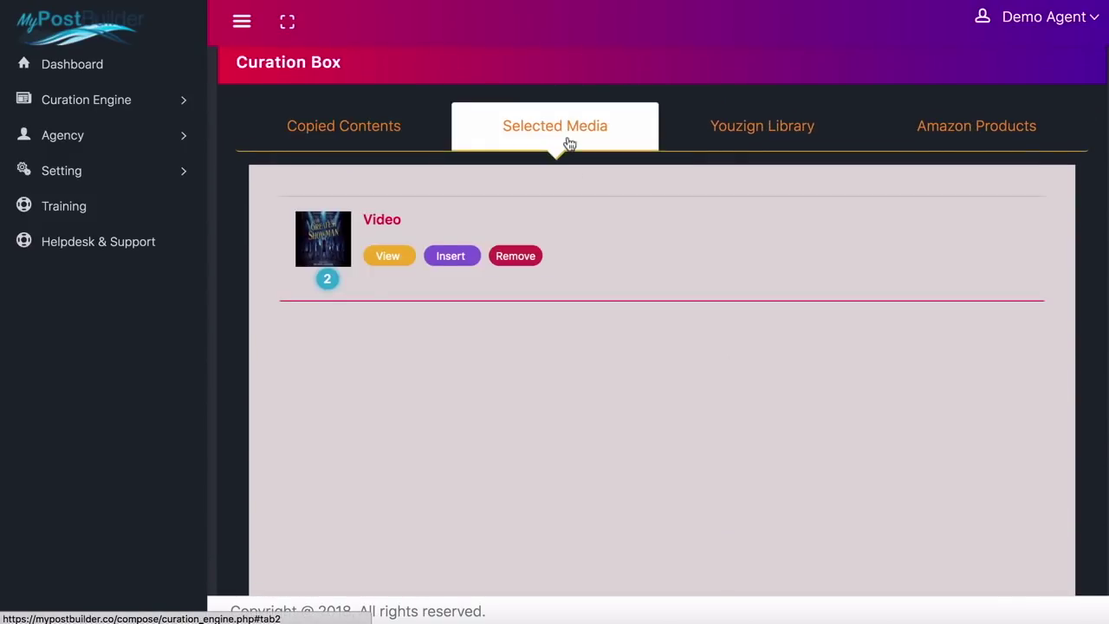
pyautogui.click(447, 257)
pyautogui.scroll(-5, 551, 373)
pyautogui.scroll(-5, 577, 404)
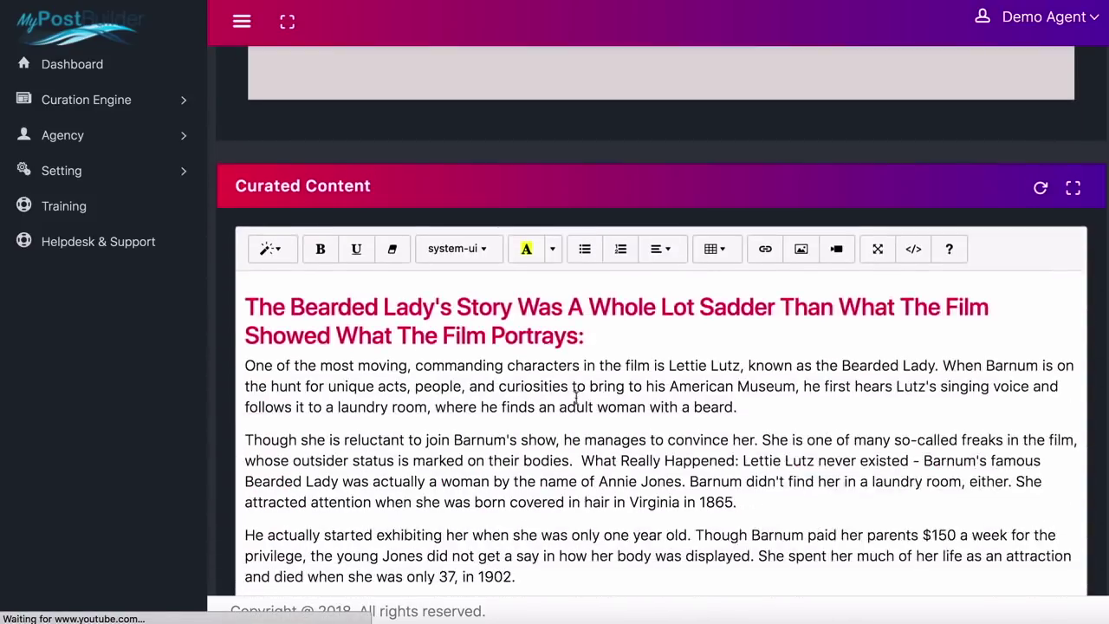
pyautogui.scroll(-3, 576, 389)
pyautogui.scroll(-3, 571, 407)
pyautogui.scroll(-2, 572, 407)
pyautogui.scroll(-2, 574, 404)
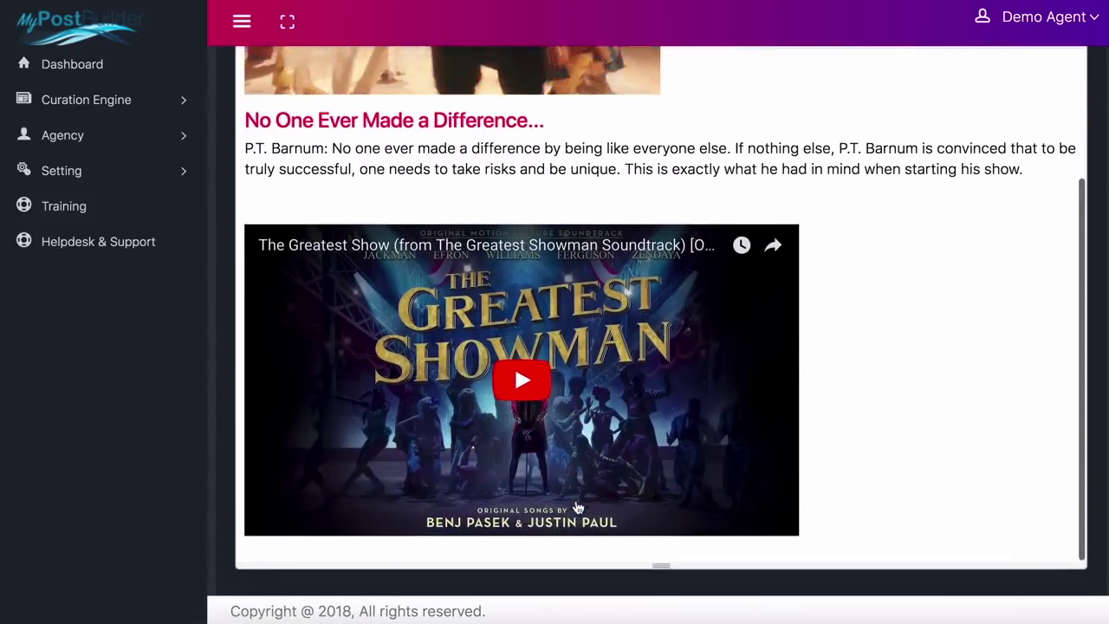
pyautogui.scroll(-2, 606, 416)
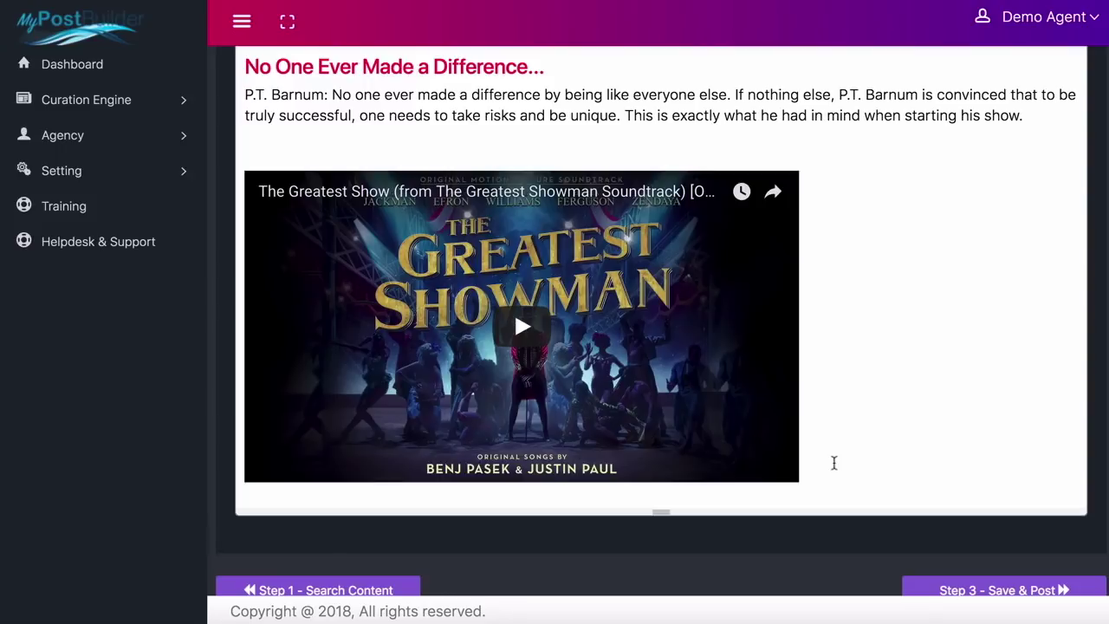
# - Place the insertion point on the line below the embedded video
pyautogui.click(1007, 504)
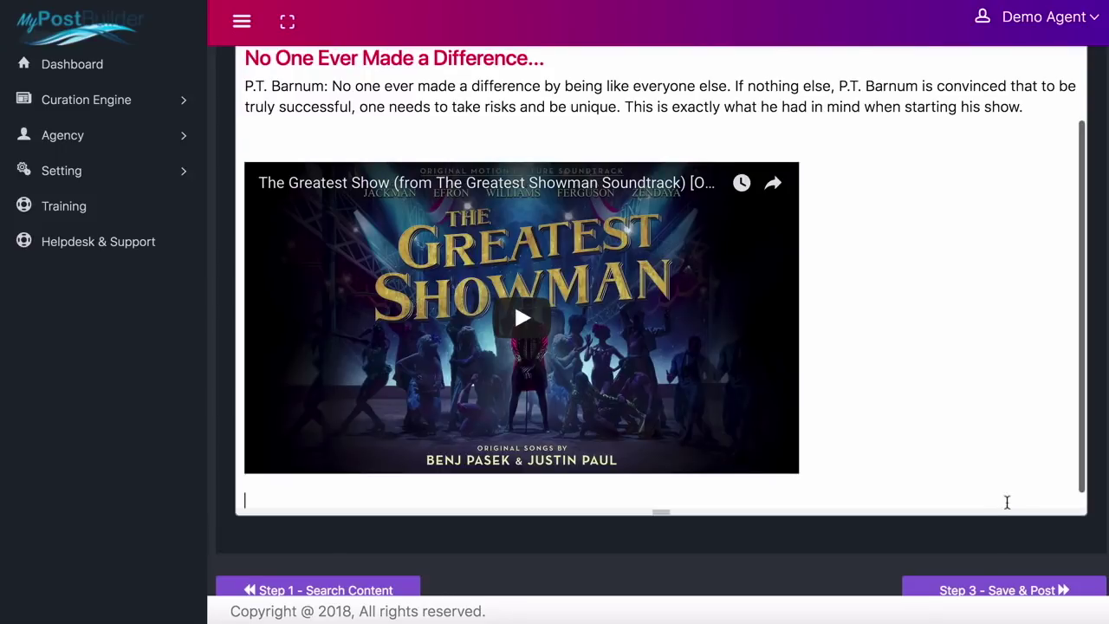
pyautogui.scroll(1, 983, 478)
pyautogui.scroll(2, 979, 468)
pyautogui.scroll(1, 977, 467)
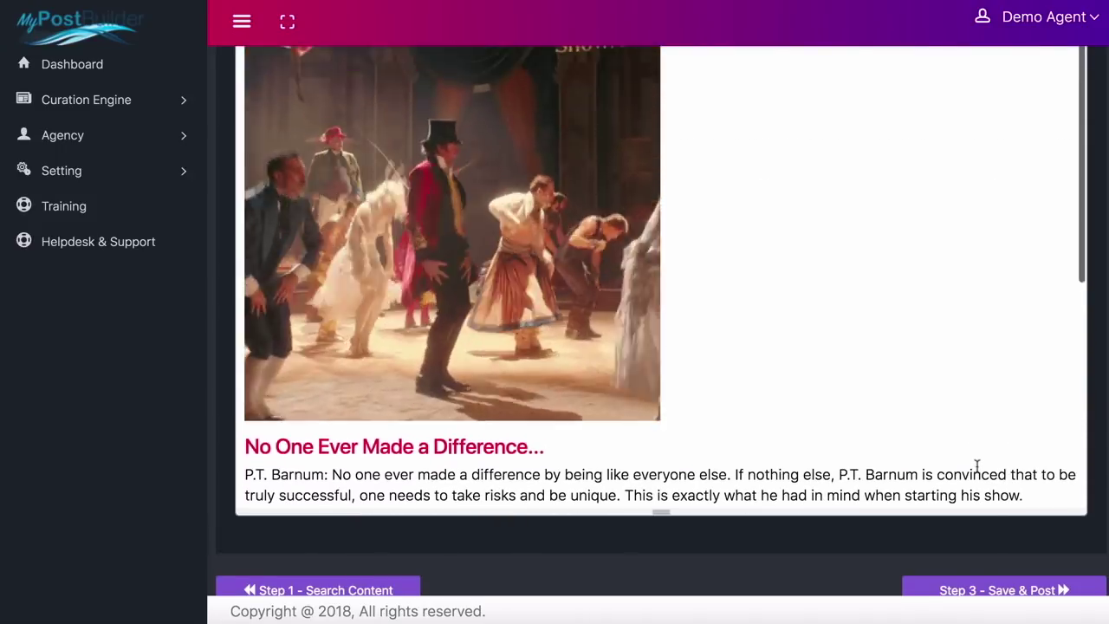
pyautogui.scroll(2, 976, 466)
pyautogui.scroll(2, 977, 459)
pyautogui.scroll(3, 977, 433)
pyautogui.scroll(2, 979, 414)
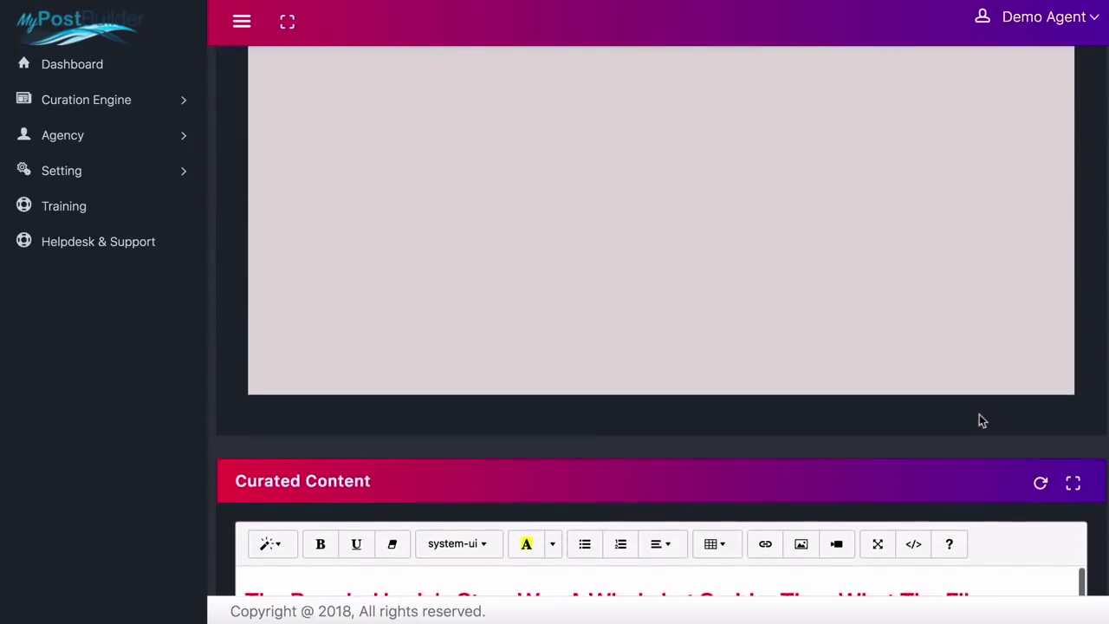
pyautogui.scroll(2, 980, 417)
pyautogui.scroll(3, 983, 420)
pyautogui.scroll(1, 974, 372)
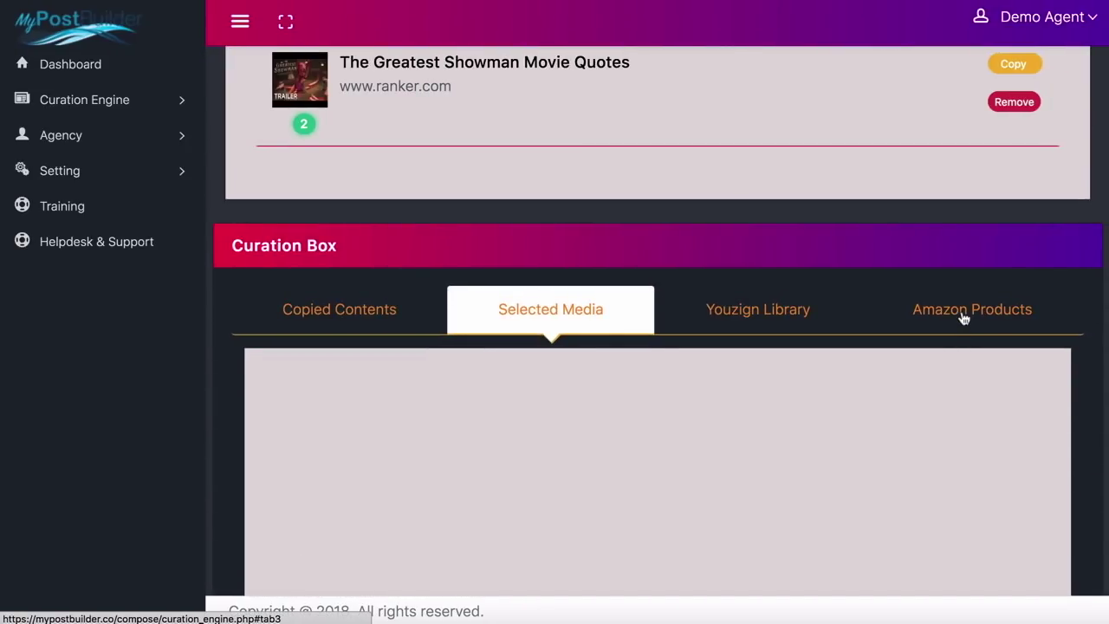
# - Search the Amazon products for dresses using 'dress'
pyautogui.click(963, 319)
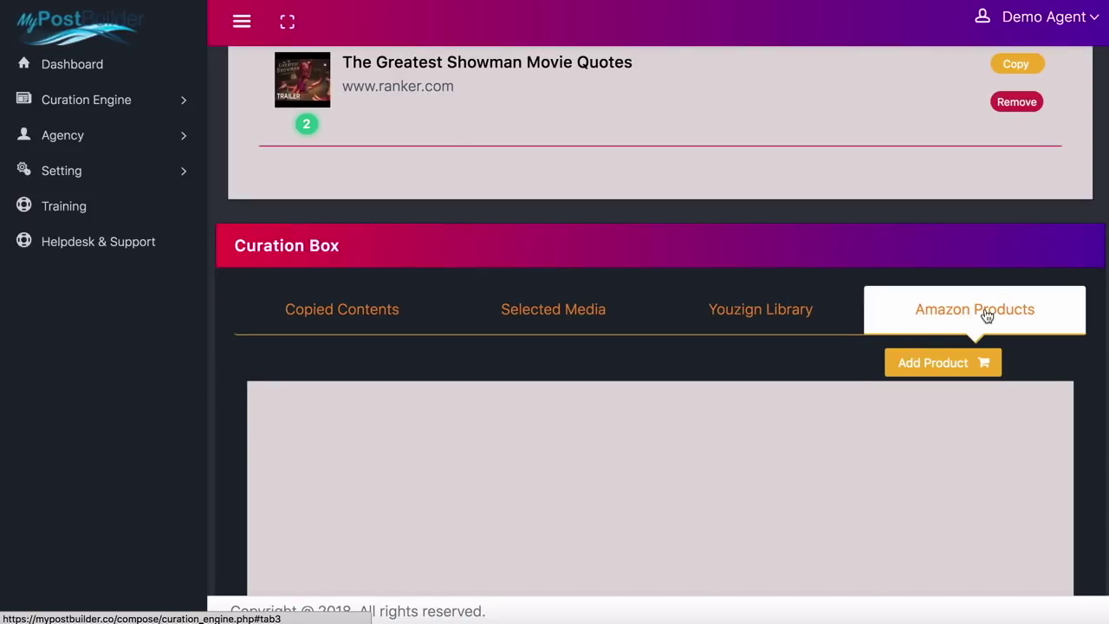
pyautogui.click(922, 362)
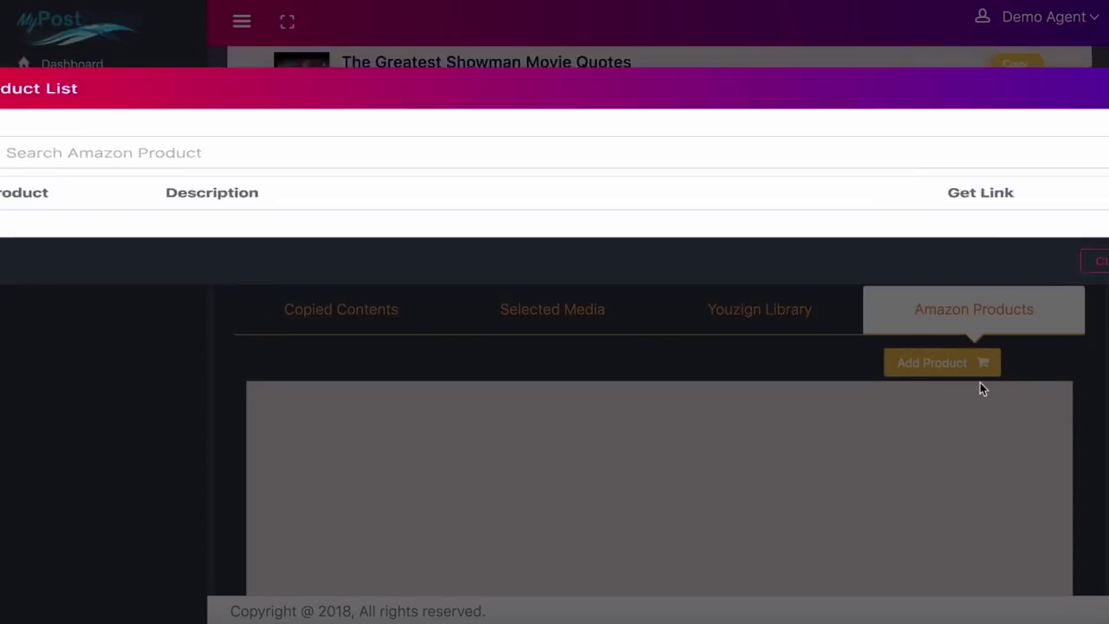
pyautogui.click(112, 124)
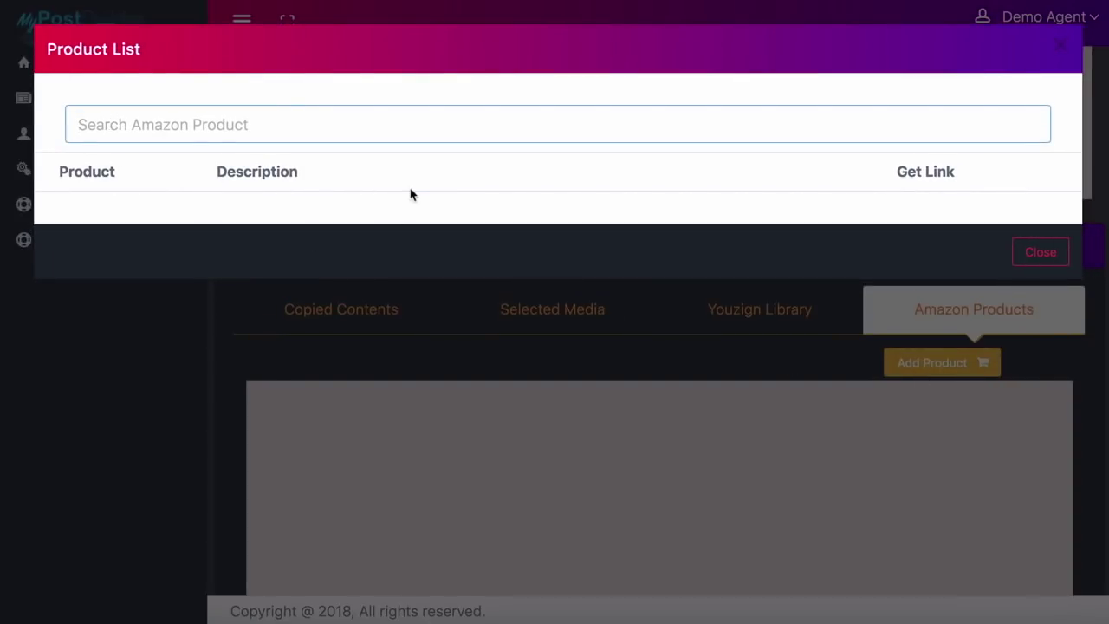
pyautogui.write('dress')
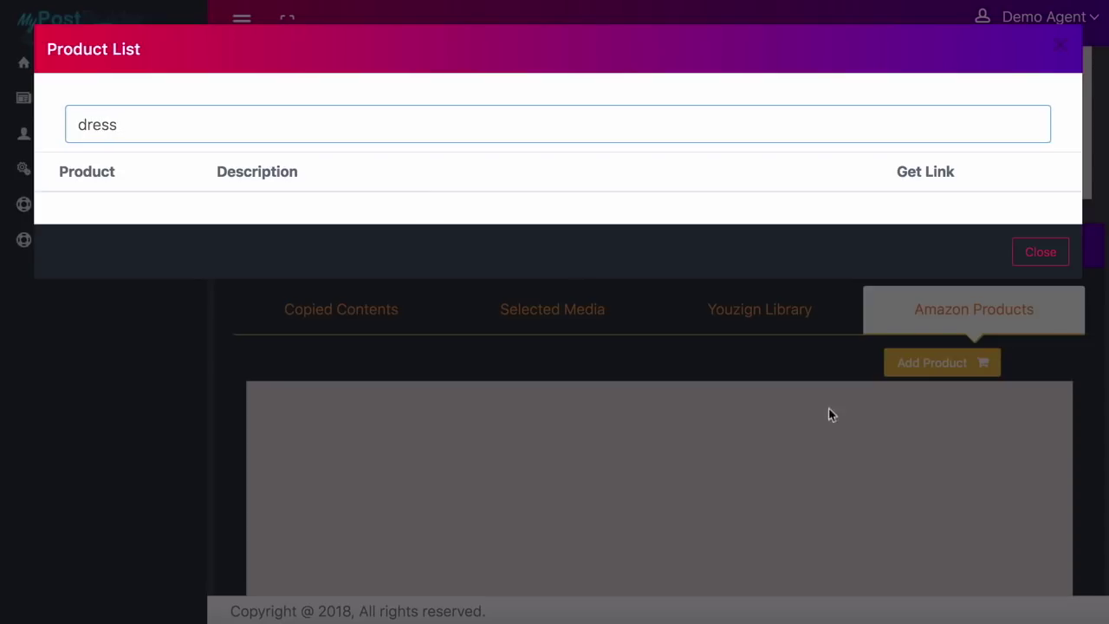
pyautogui.press('Return')
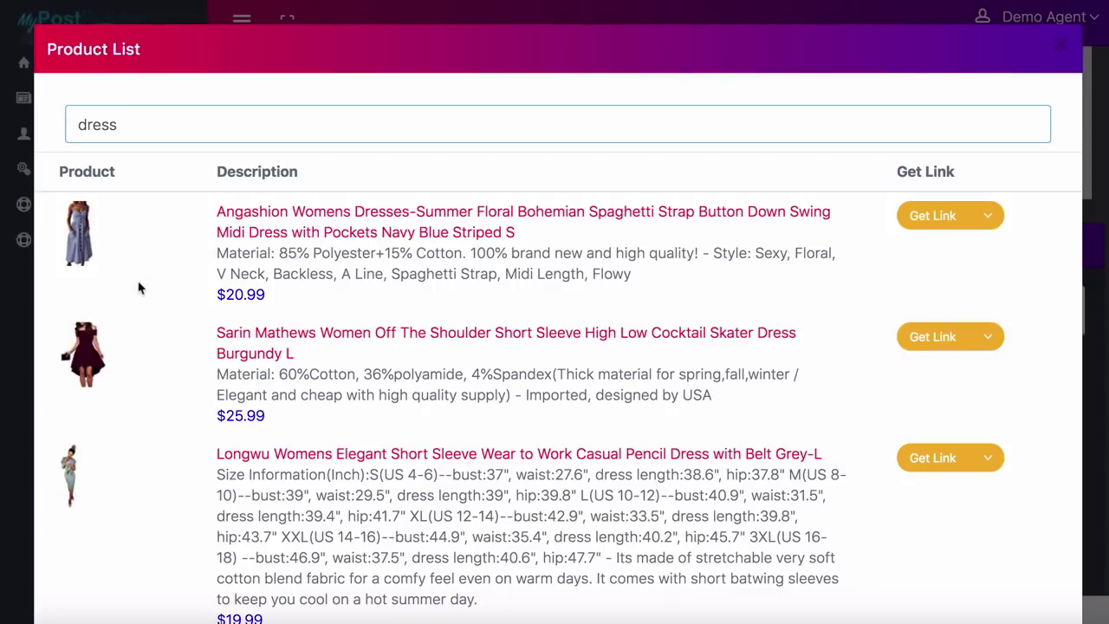
# - Add the yellow ECOWISH dress as a Text & Image link
pyautogui.scroll(-1, 137, 286)
pyautogui.scroll(-1, 131, 242)
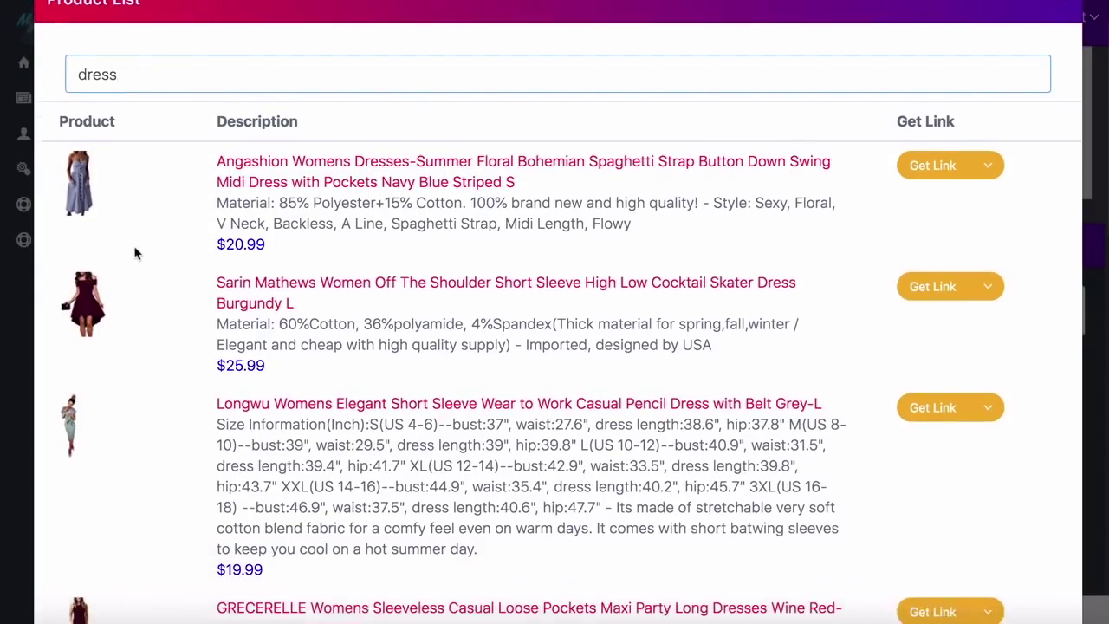
pyautogui.scroll(-1, 134, 249)
pyautogui.scroll(-3, 134, 256)
pyautogui.scroll(-2, 135, 257)
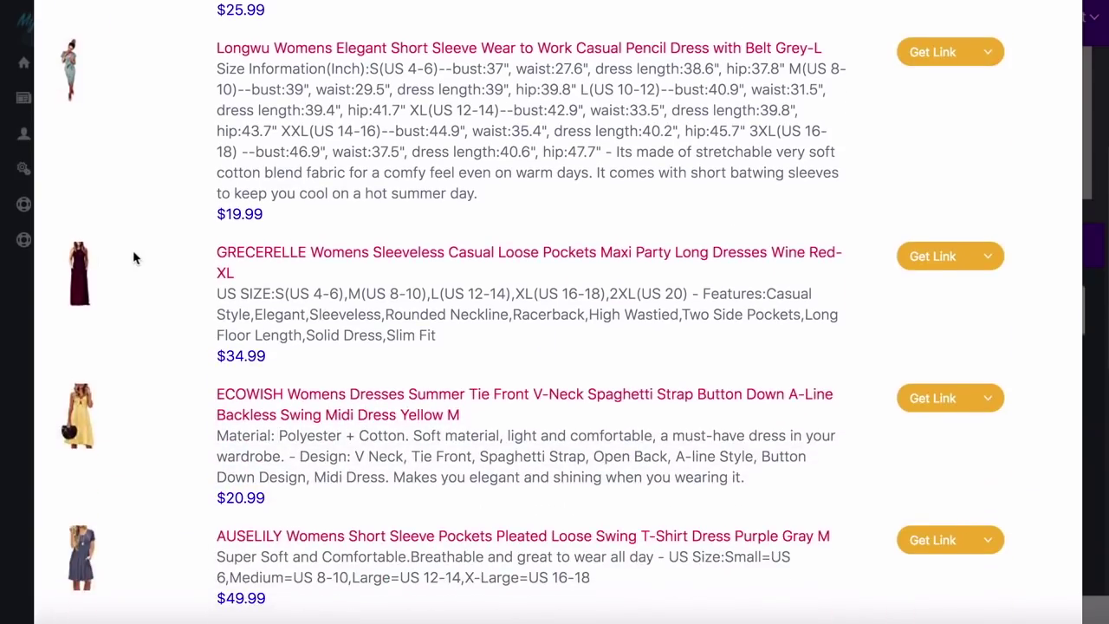
pyautogui.scroll(-1, 136, 258)
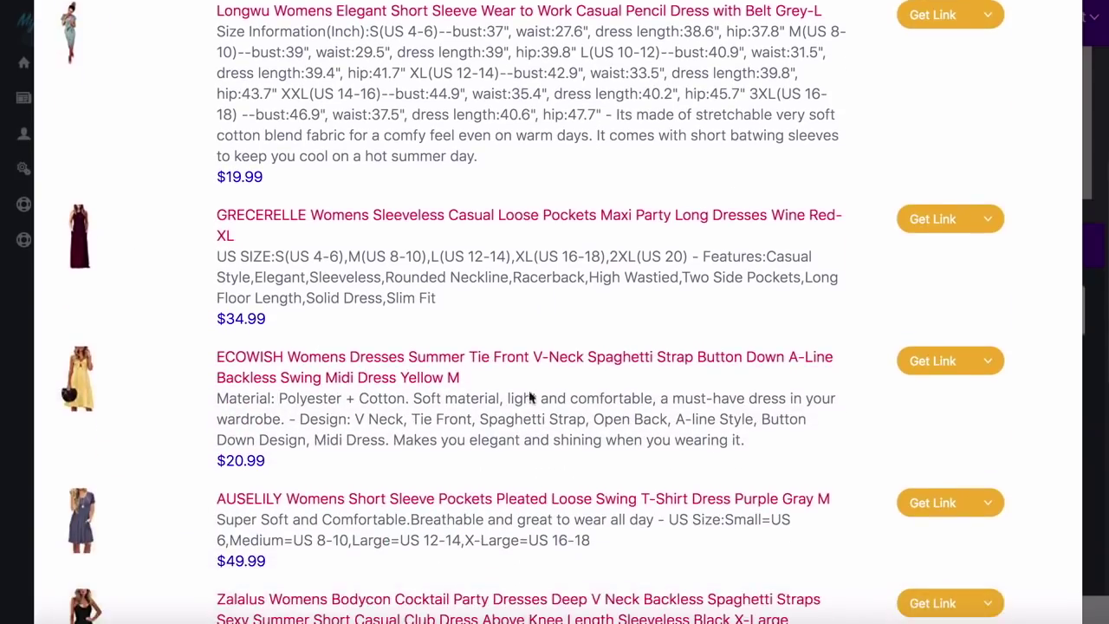
pyautogui.click(986, 360)
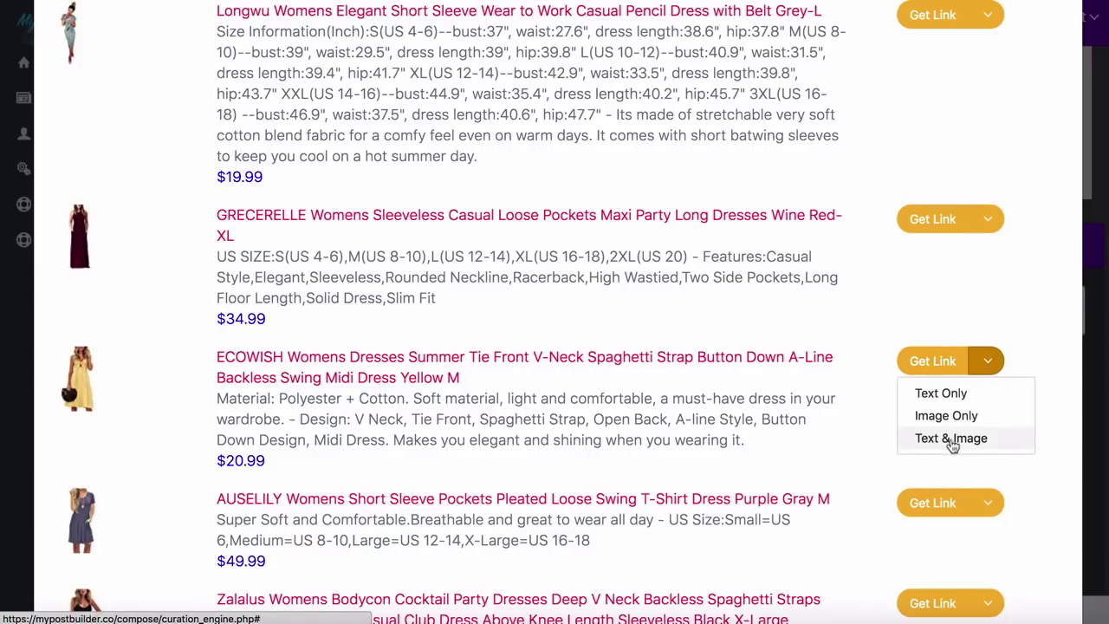
pyautogui.click(951, 439)
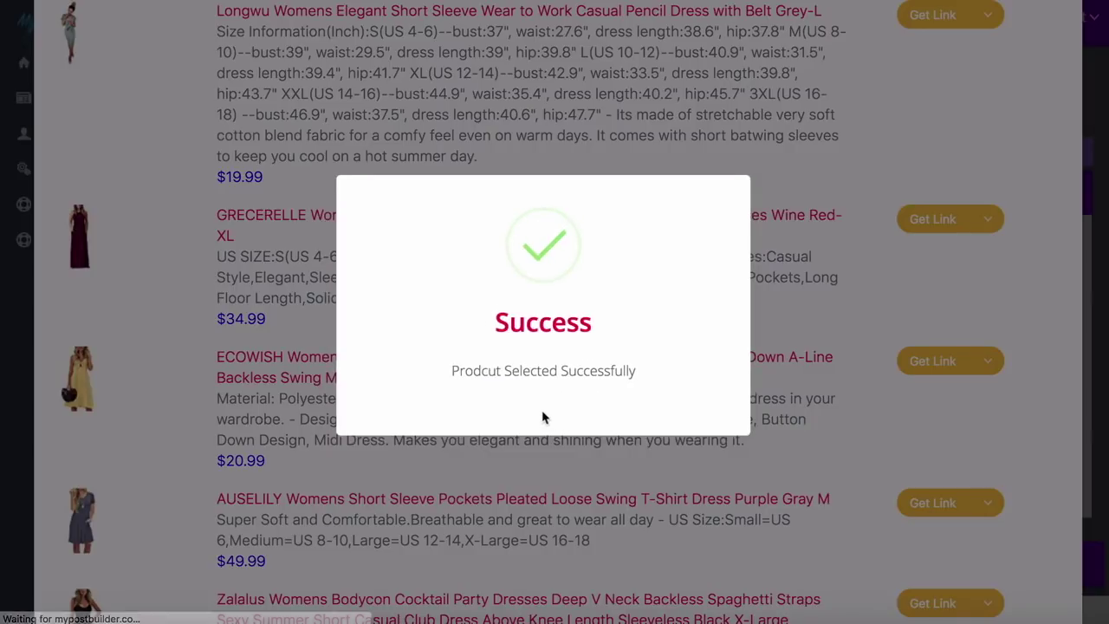
# - Add the black oxiuly dress as a Text & Image link
pyautogui.scroll(-4, 527, 410)
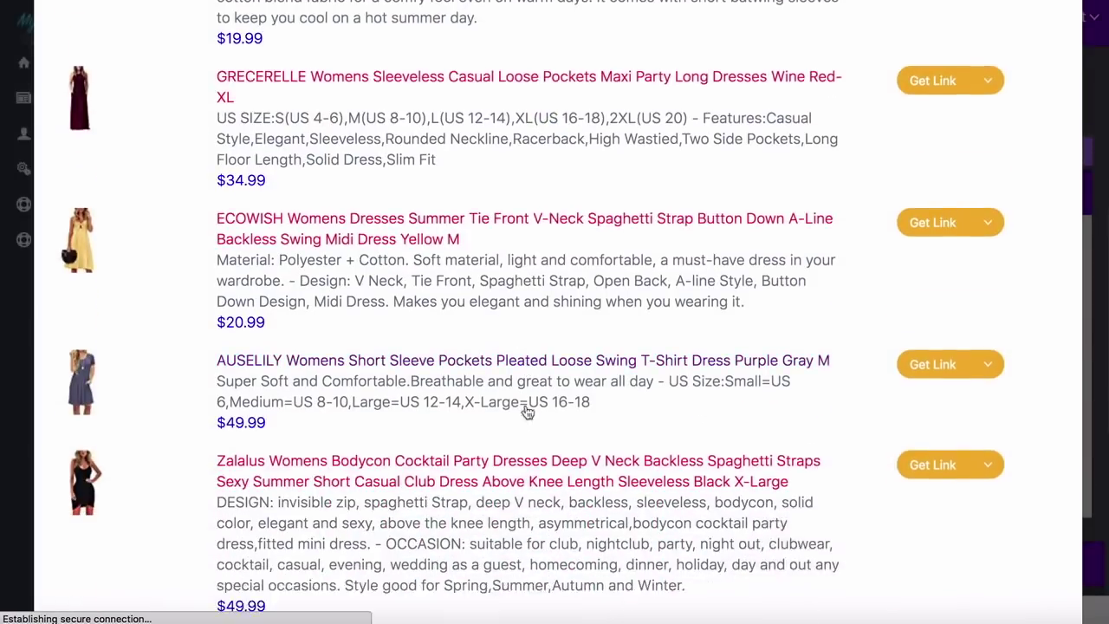
pyautogui.scroll(-4, 527, 410)
pyautogui.scroll(-4, 526, 410)
pyautogui.scroll(-3, 526, 410)
pyautogui.scroll(-2, 526, 411)
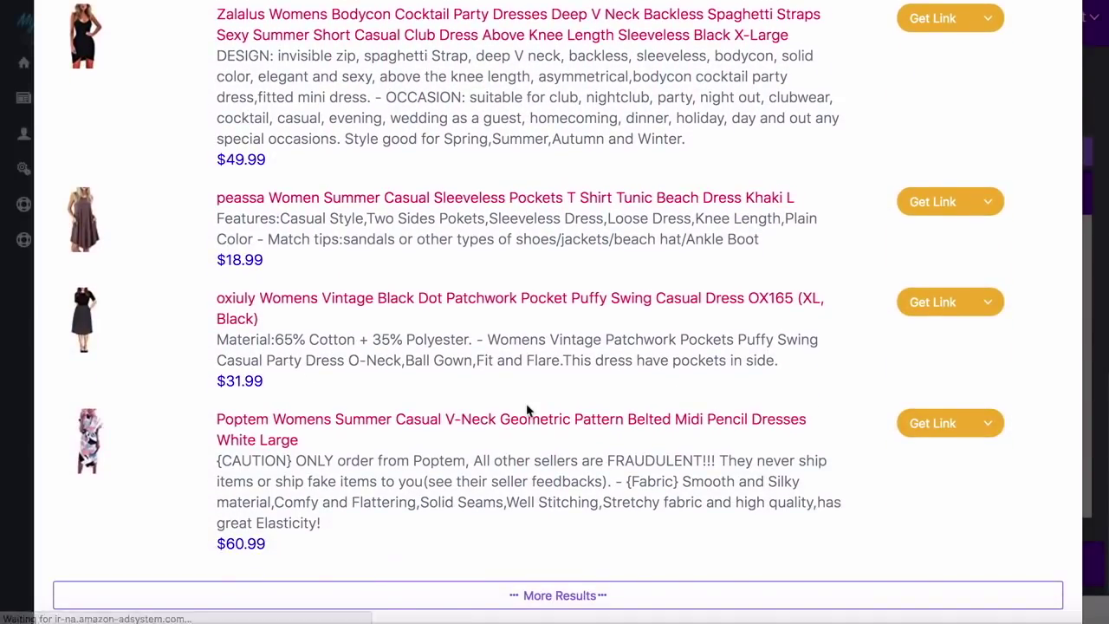
pyautogui.click(986, 303)
pyautogui.click(950, 379)
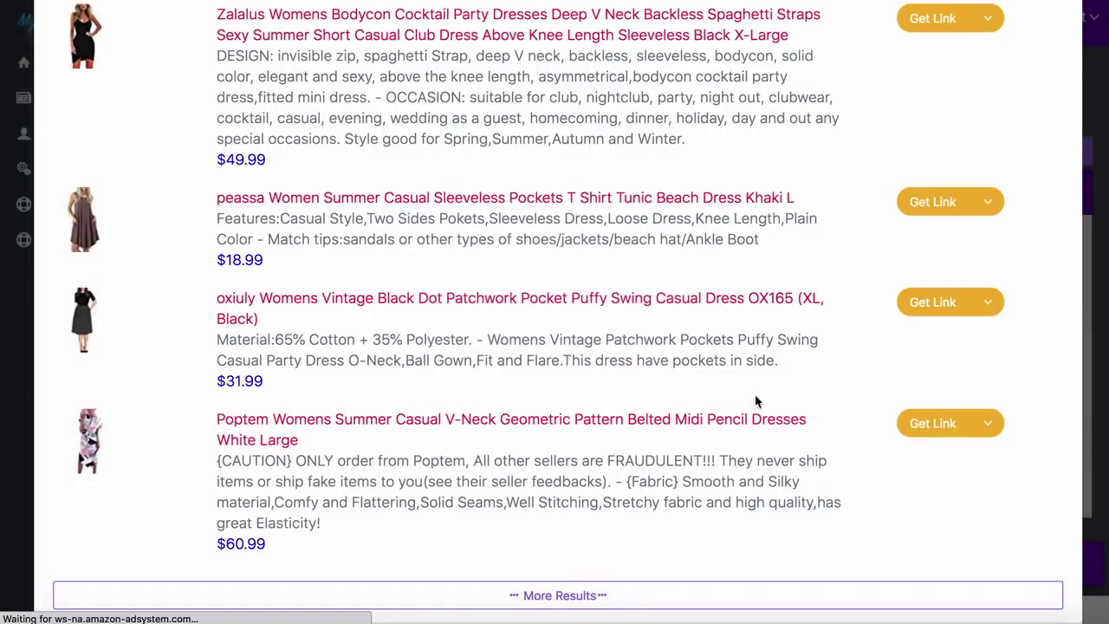
# - Close the product list and insert the ECOWISH dress into the post
pyautogui.scroll(10, 754, 395)
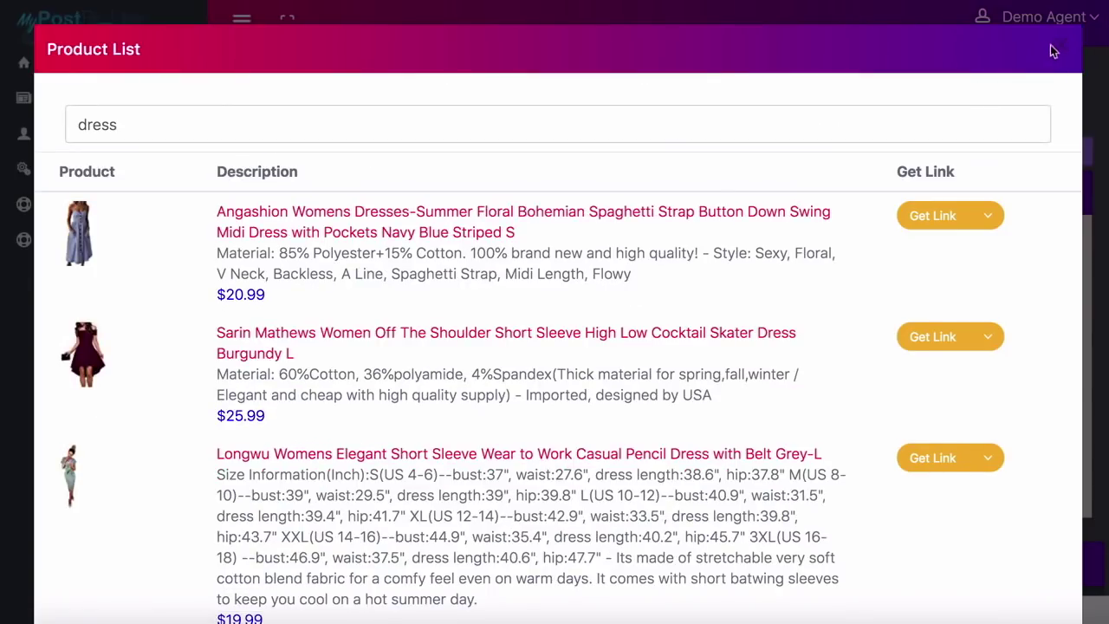
pyautogui.click(1053, 50)
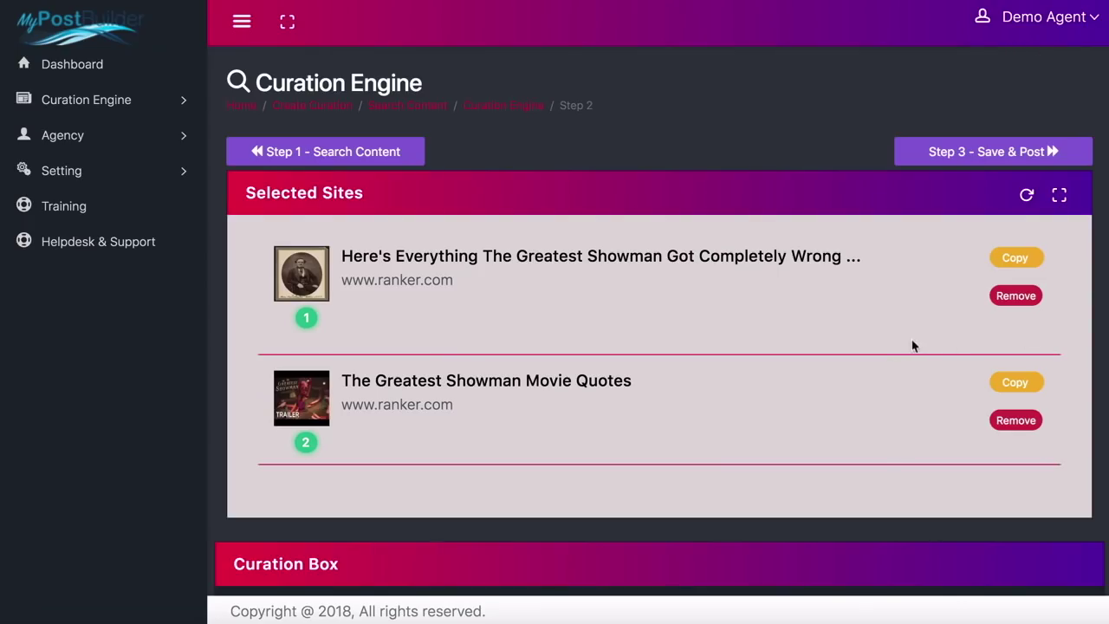
pyautogui.scroll(-5, 885, 250)
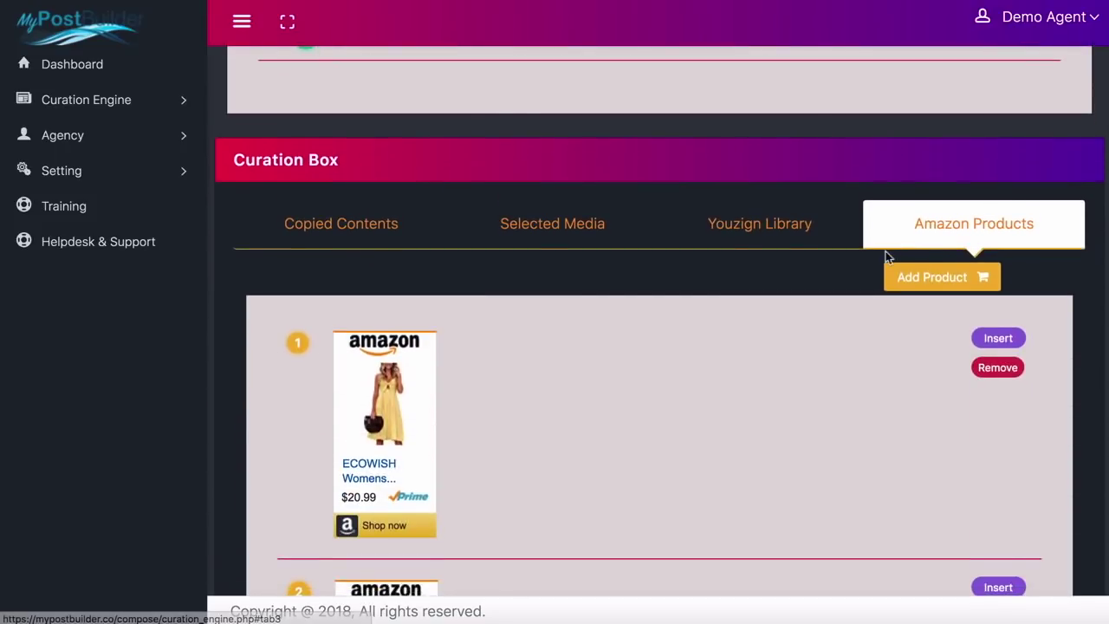
pyautogui.scroll(-1, 876, 309)
pyautogui.click(1007, 282)
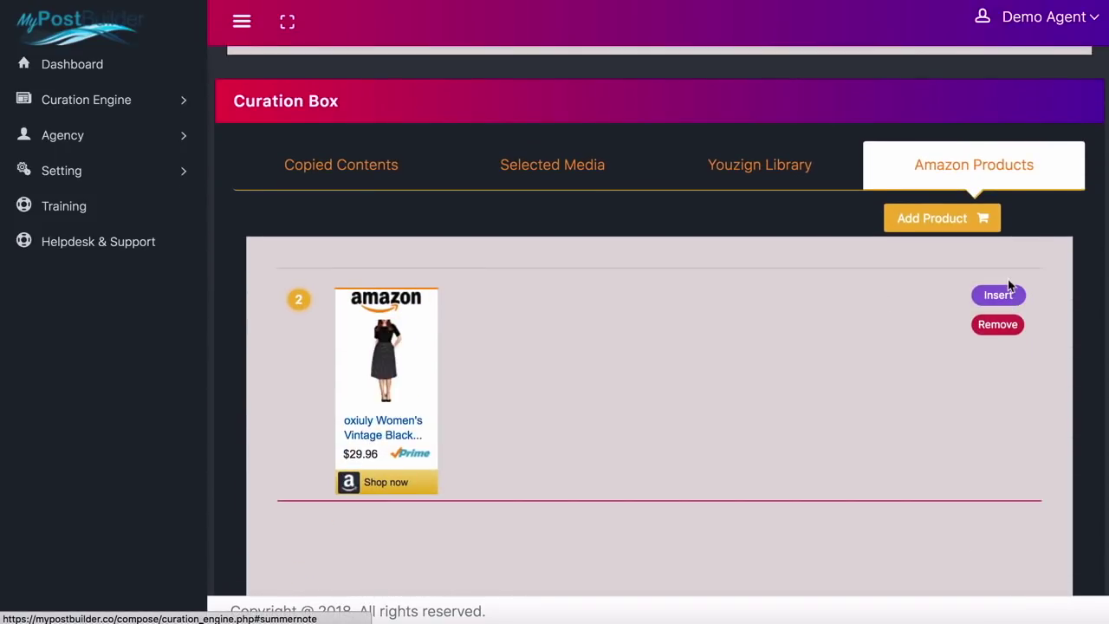
# - Insert the oxiuly dress into the post
pyautogui.click(992, 295)
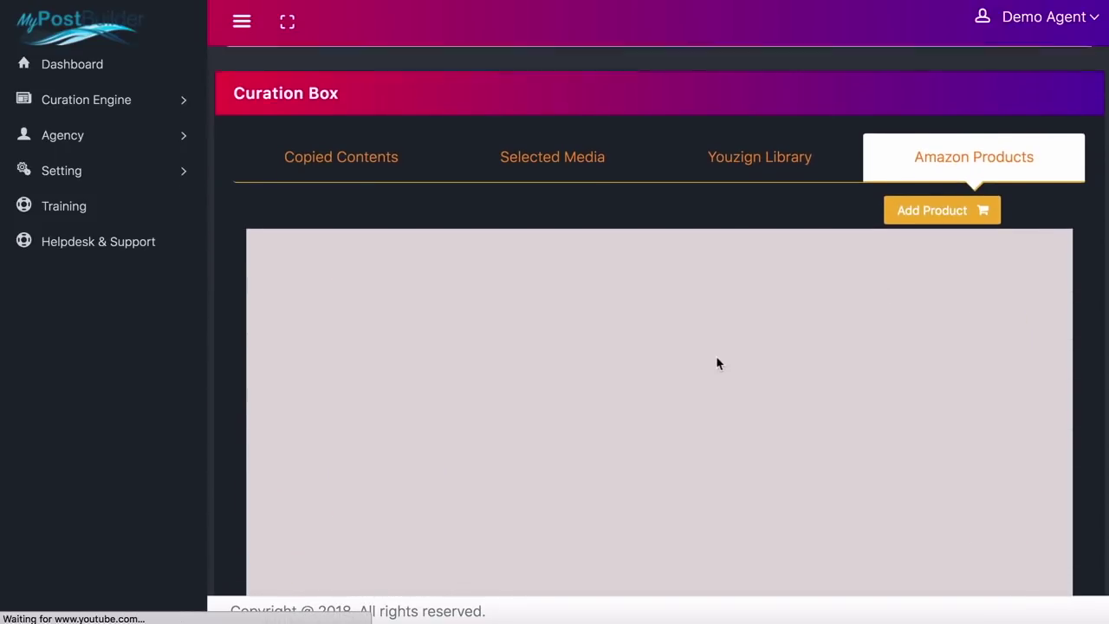
pyautogui.scroll(-3, 717, 355)
pyautogui.scroll(-3, 716, 355)
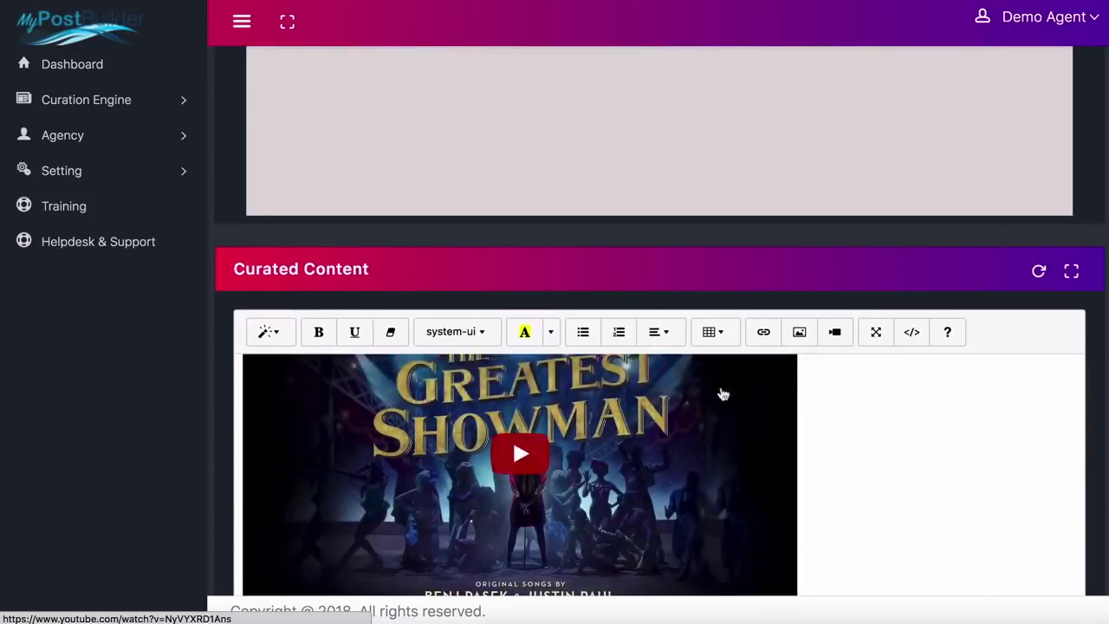
pyautogui.scroll(-2, 727, 433)
pyautogui.scroll(-2, 719, 468)
pyautogui.scroll(-3, 712, 485)
pyautogui.scroll(-1, 607, 416)
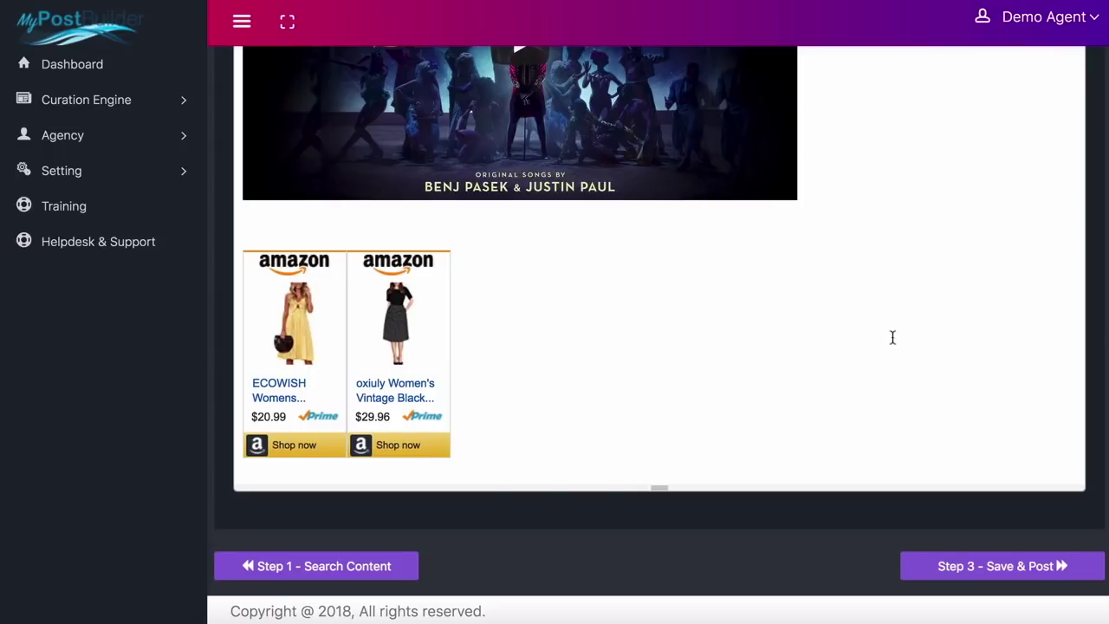
# - Add 'Looking for your party dress? Check these out' above the dress cards and save
pyautogui.click(298, 228)
pyautogui.write('Looking for your party dress')
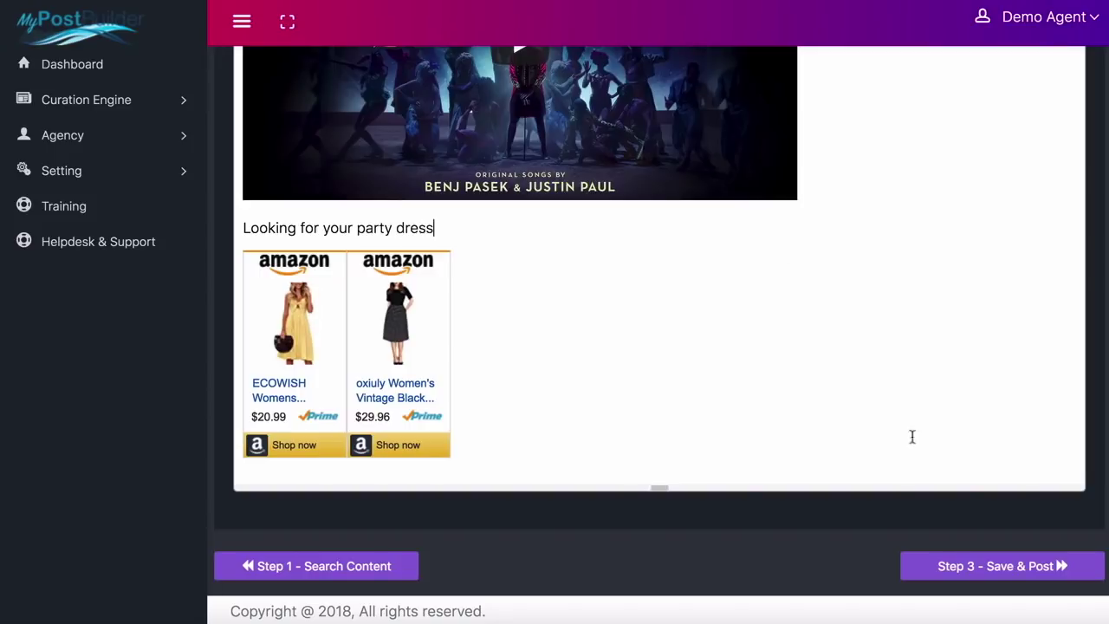
pyautogui.write('? ')
pyautogui.write('CHe')
pyautogui.write('heck th')
pyautogui.write('ese out!')
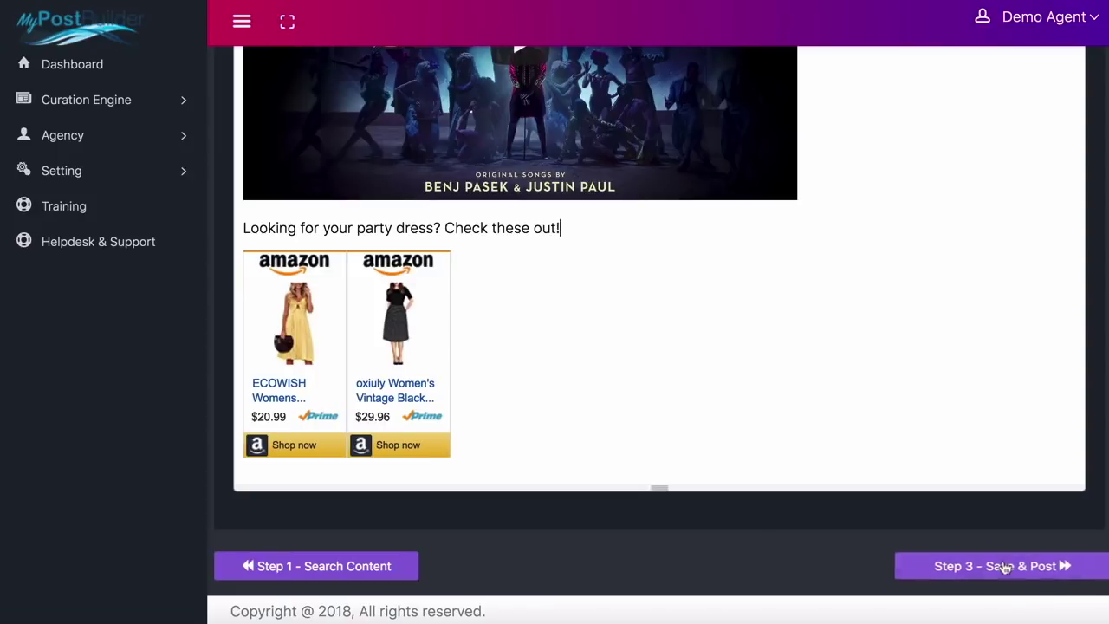
pyautogui.click(1002, 568)
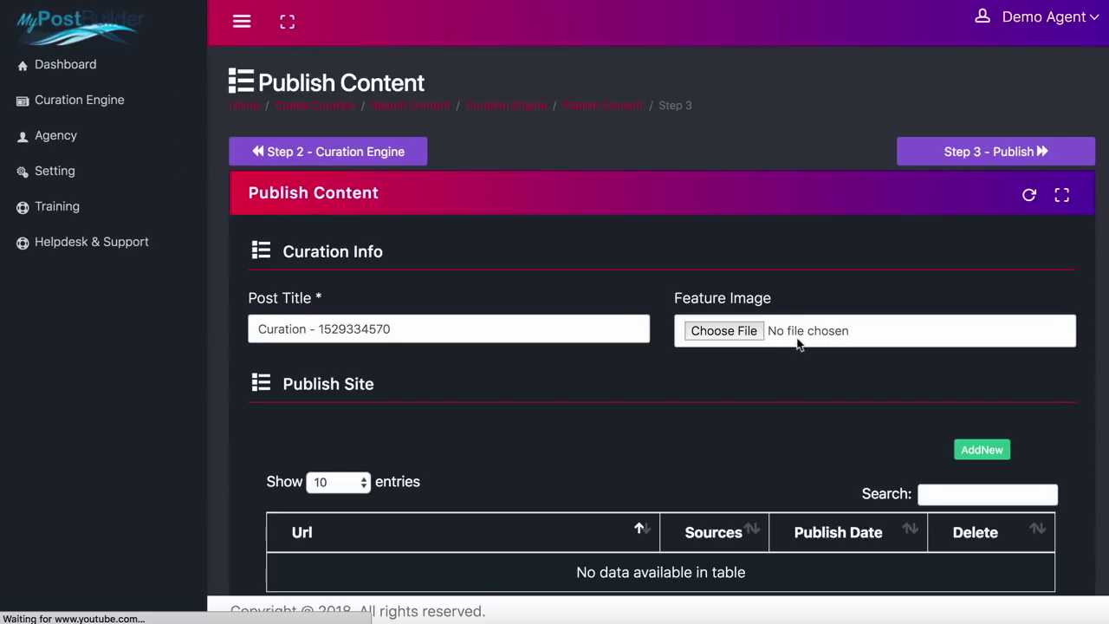
# - Rename the post title to 'Greatest Showman' and open the AddNew Publish Site form
pyautogui.click(404, 329)
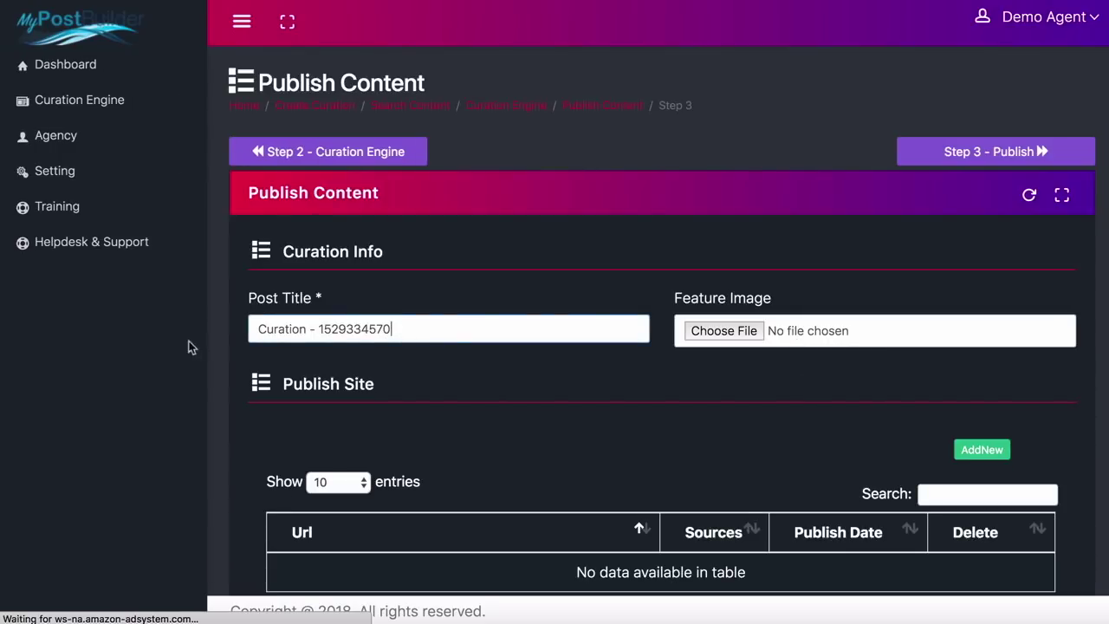
pyautogui.moveTo(257, 329); pyautogui.dragTo(436, 334)
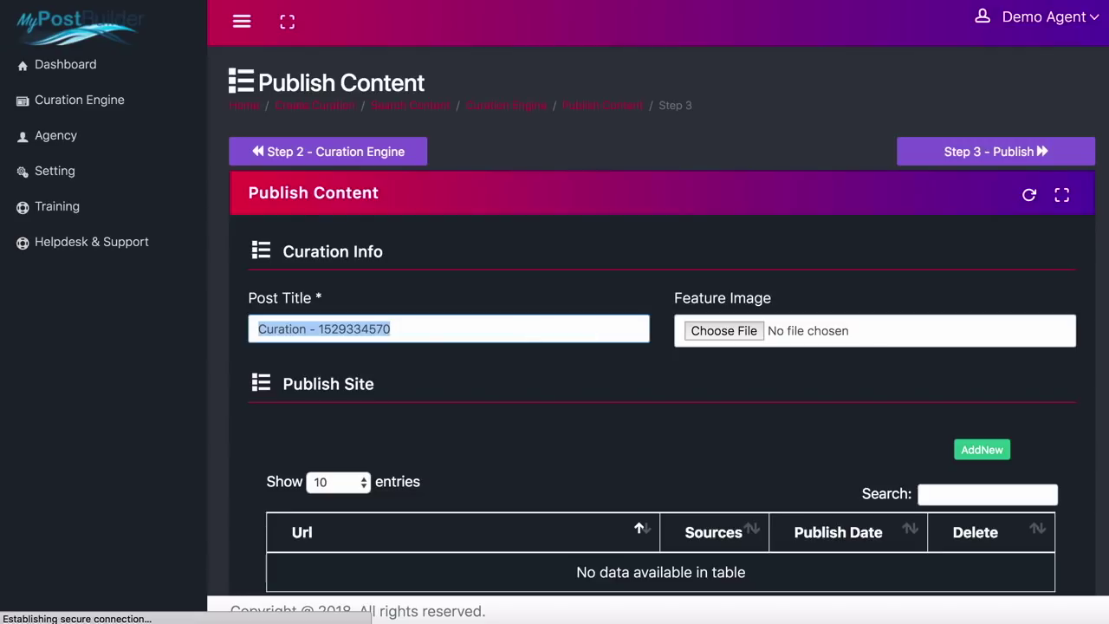
pyautogui.write('Greatest Showman')
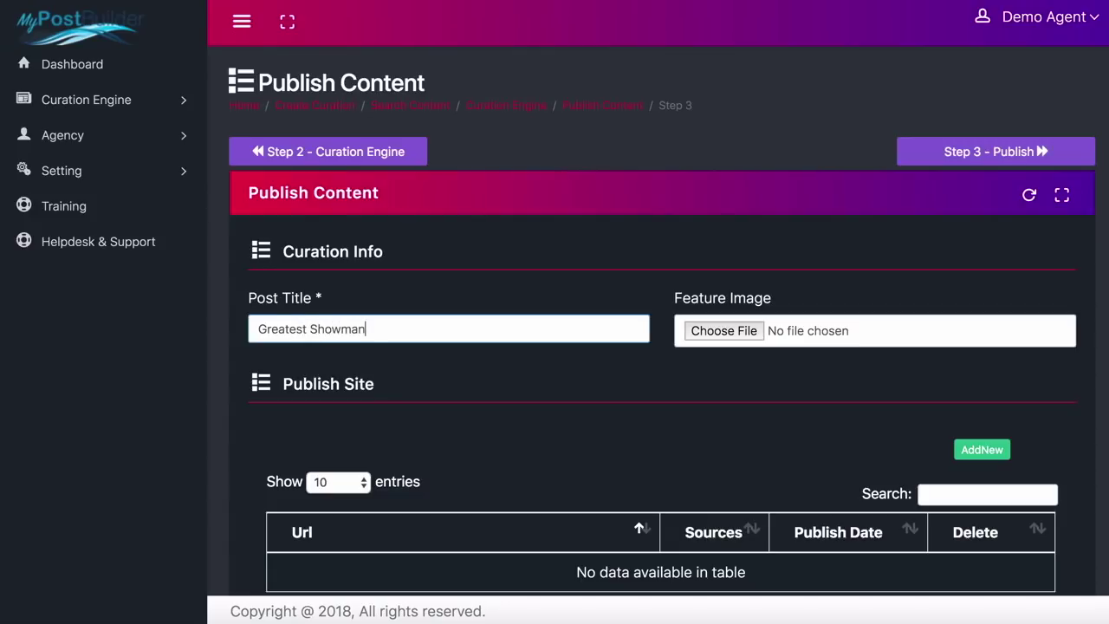
pyautogui.scroll(-3, 734, 391)
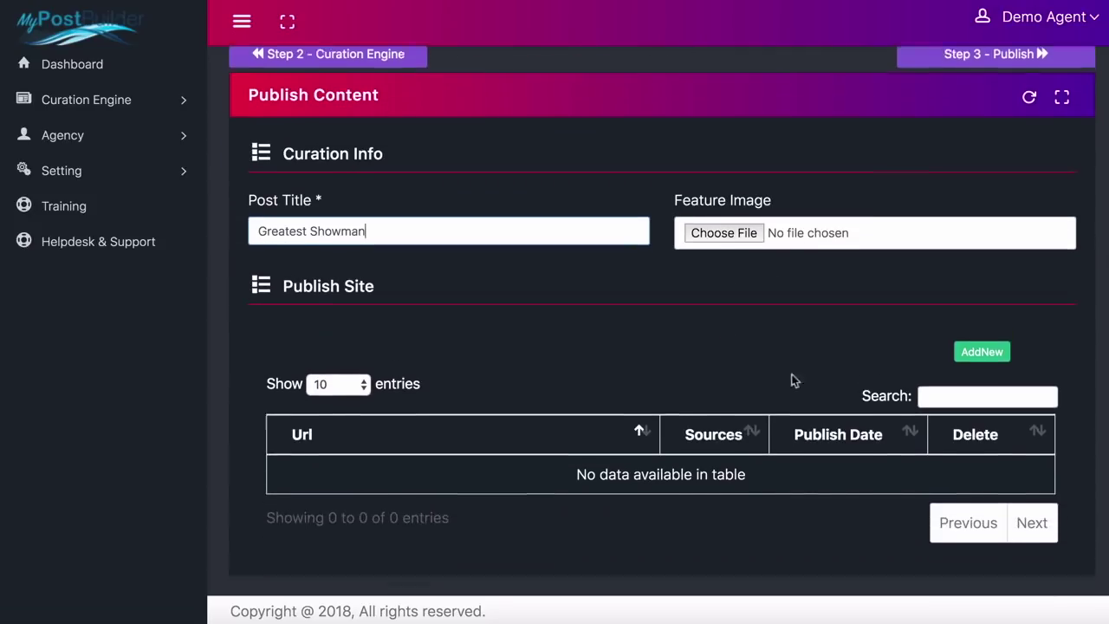
pyautogui.click(981, 309)
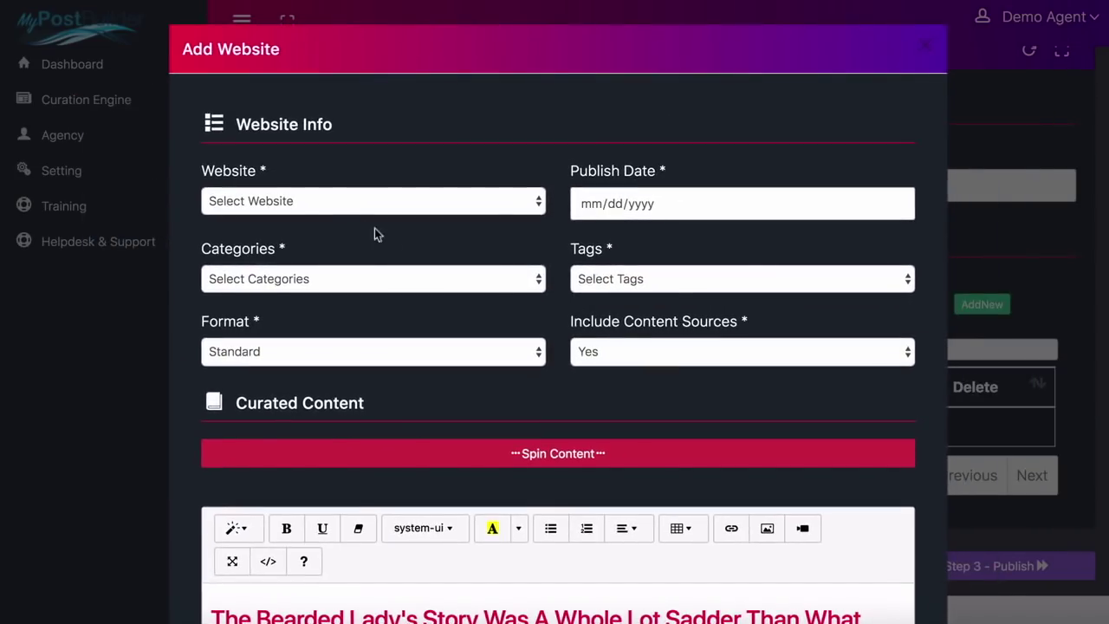
# - Target marketingwithrash.com with a publish date of 06/18/2018
pyautogui.click(350, 204)
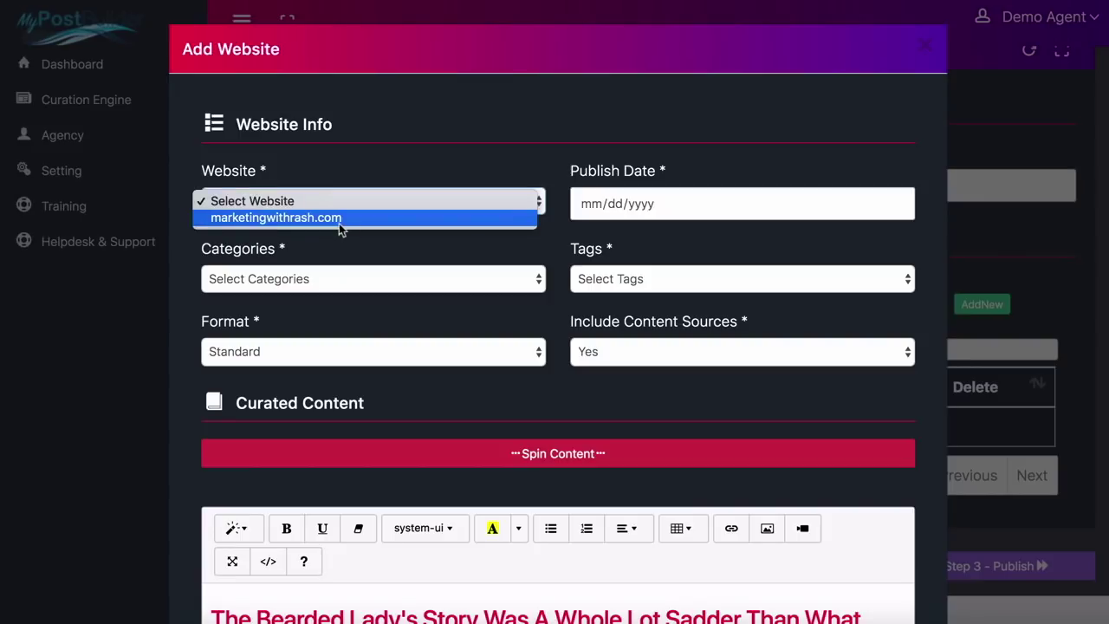
pyautogui.click(340, 219)
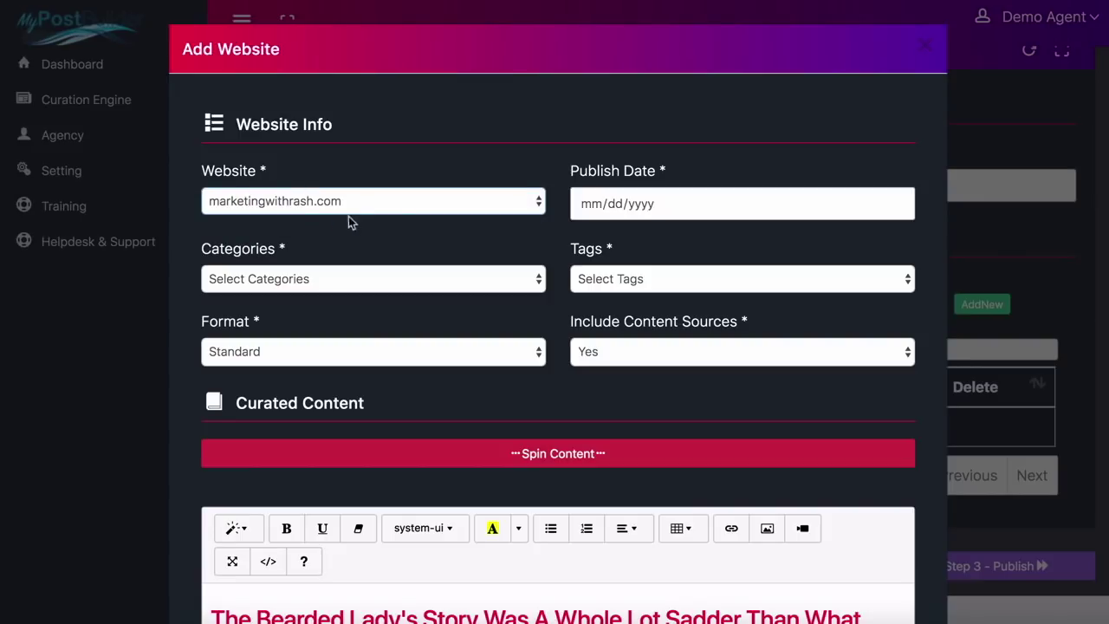
pyautogui.click(657, 209)
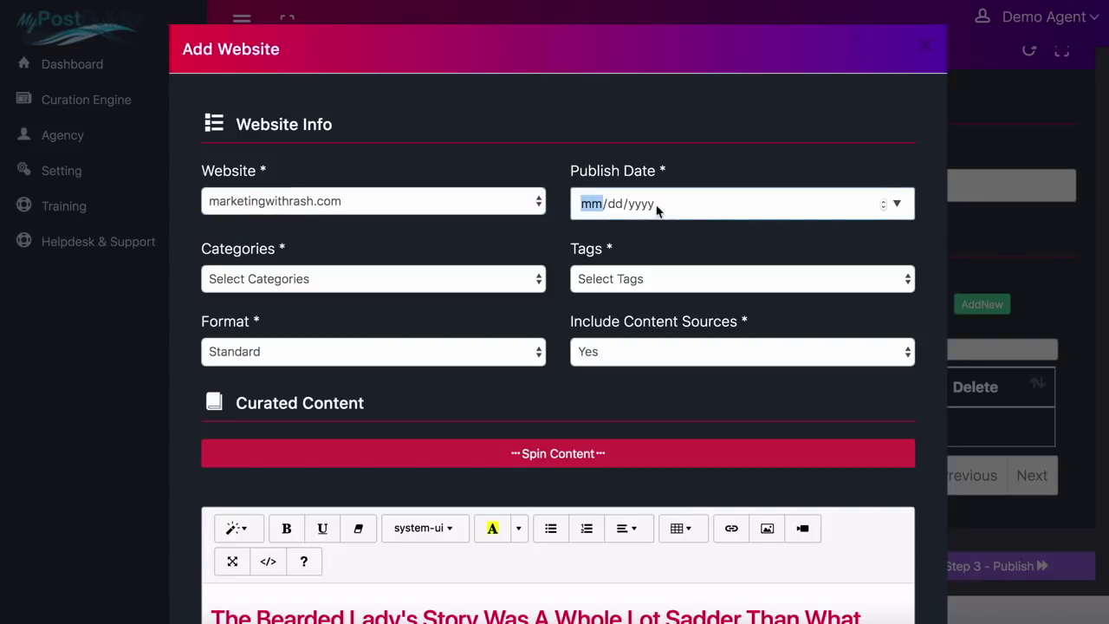
pyautogui.click(898, 205)
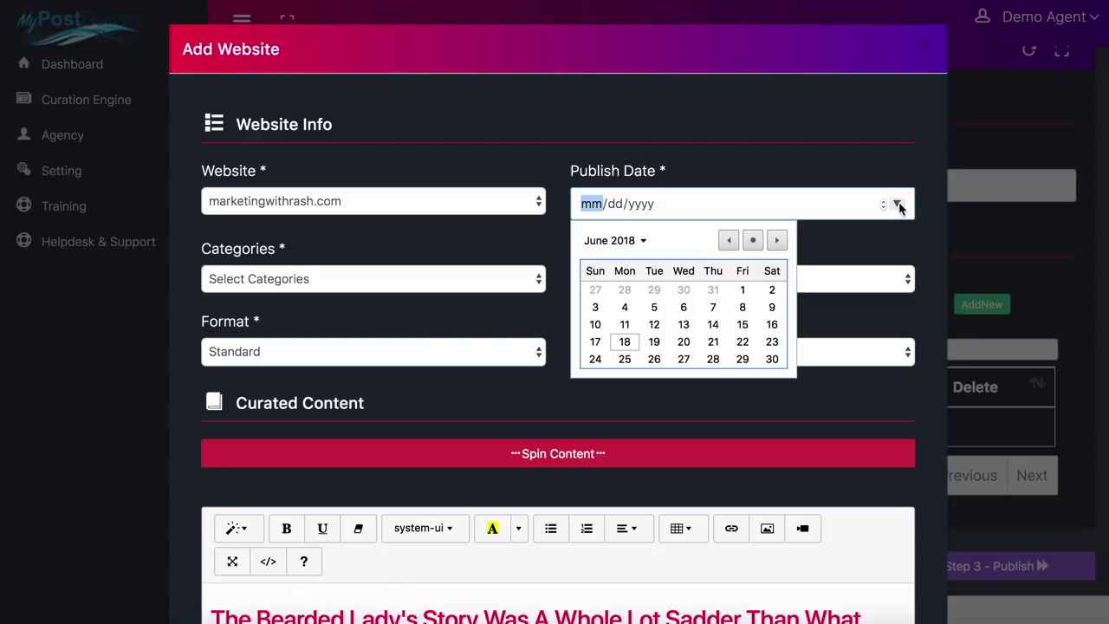
pyautogui.click(684, 347)
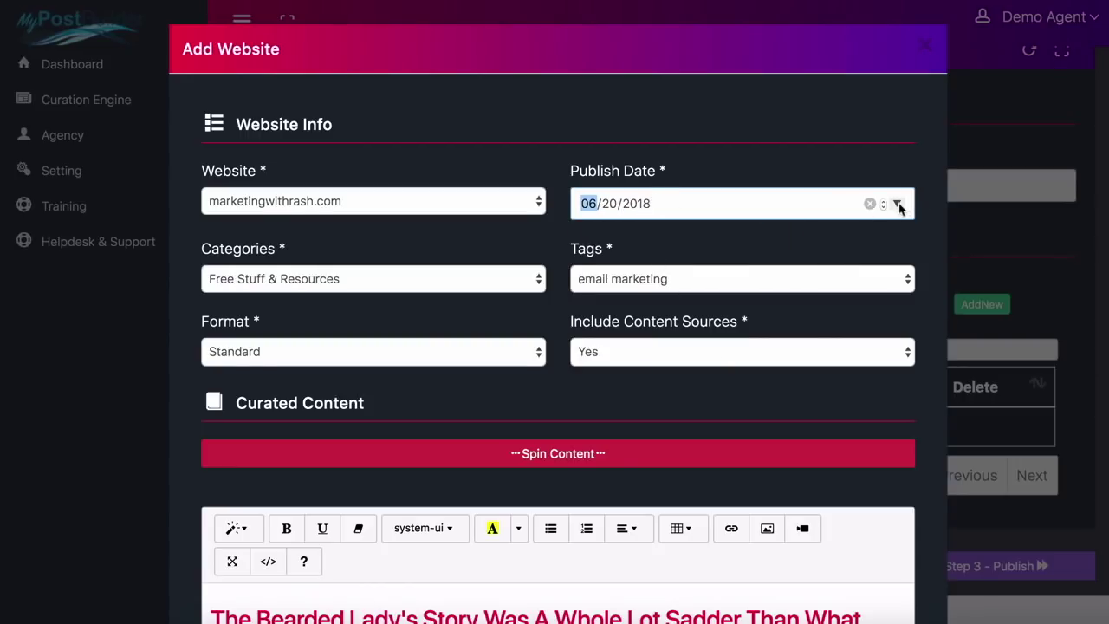
pyautogui.click(870, 203)
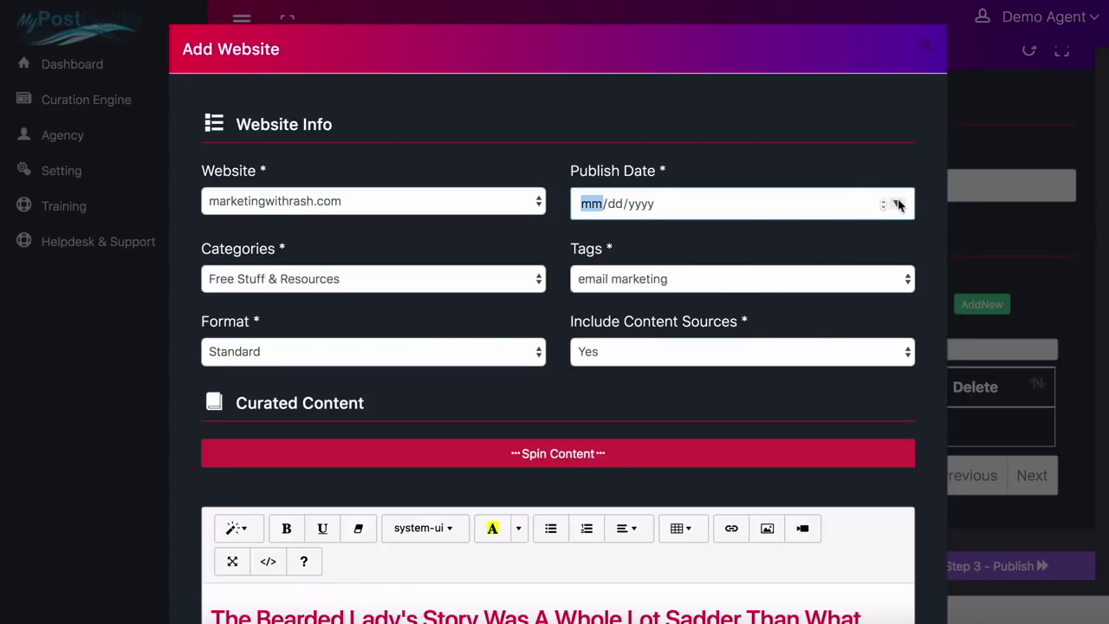
pyautogui.click(897, 205)
pyautogui.click(624, 342)
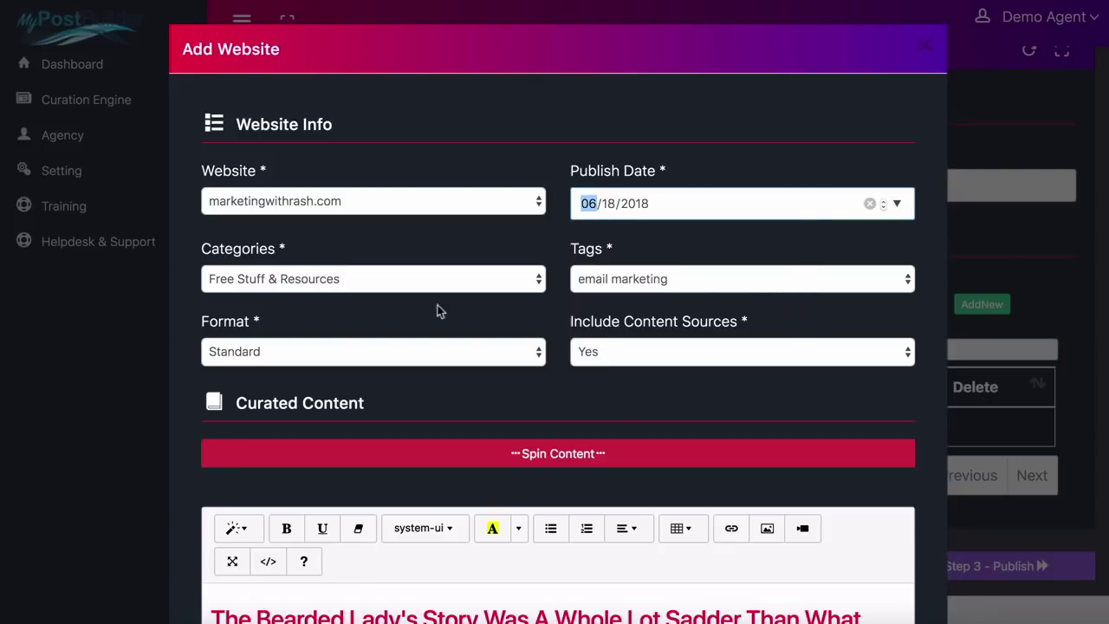
# - Set the category to My Products and the tag to free traffic
pyautogui.click(353, 281)
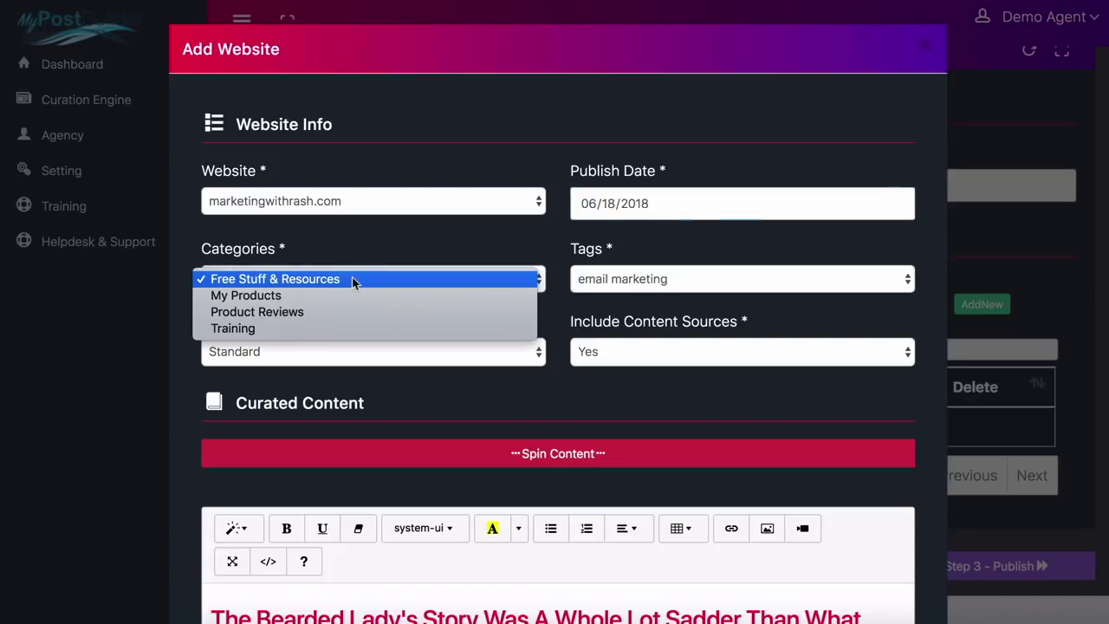
pyautogui.click(342, 295)
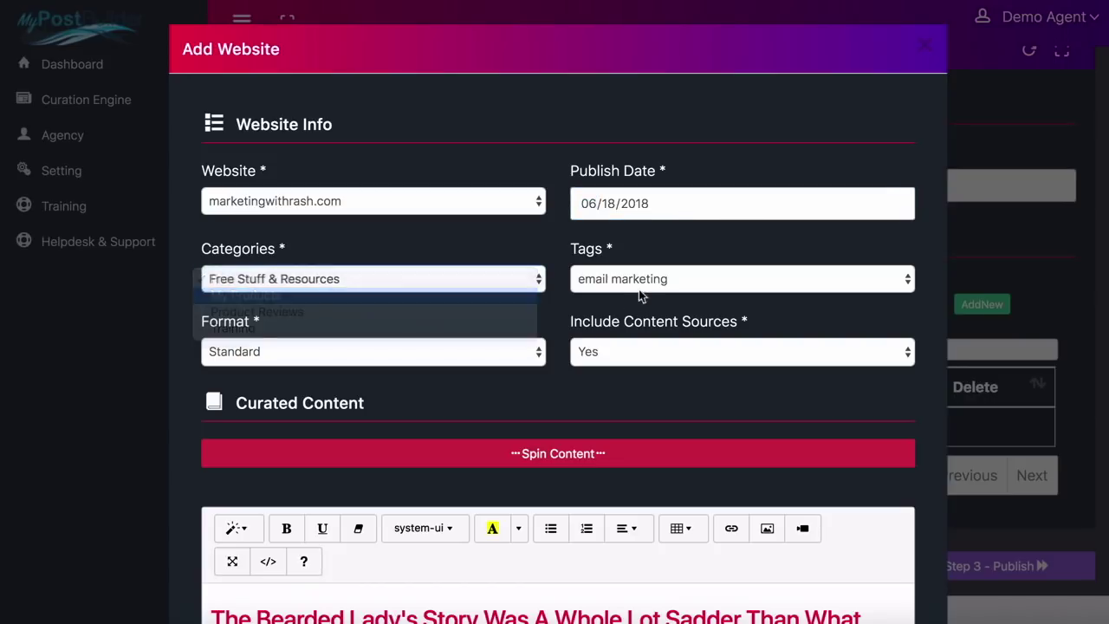
pyautogui.click(645, 278)
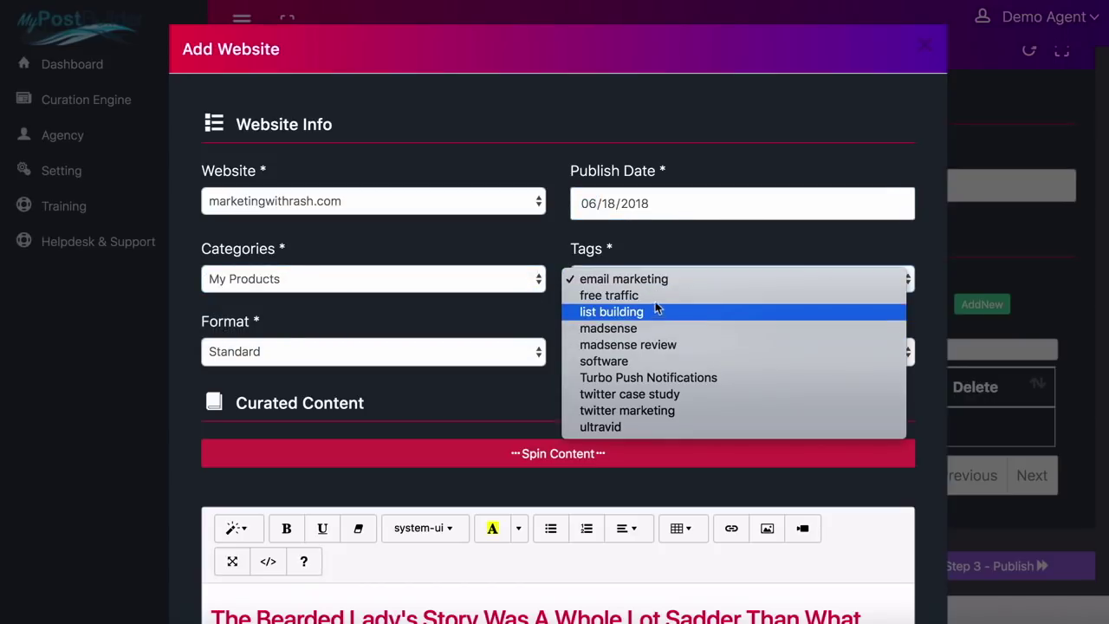
pyautogui.click(655, 299)
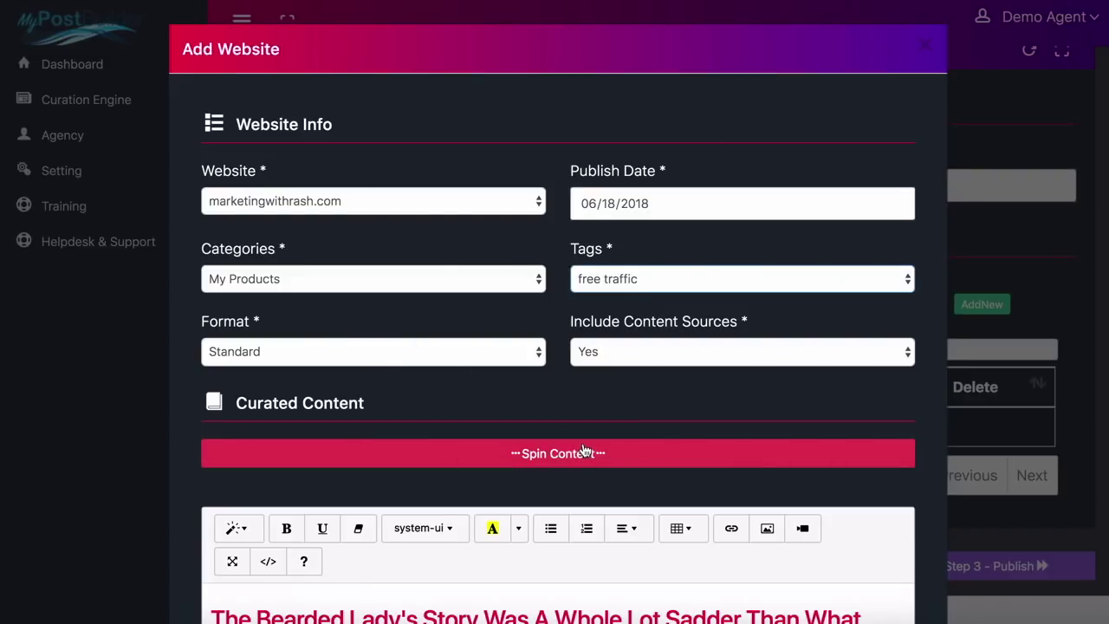
# - Scroll through the curated content to review the post before saving
pyautogui.scroll(-5, 584, 446)
pyautogui.scroll(-2, 584, 442)
pyautogui.scroll(-3, 585, 441)
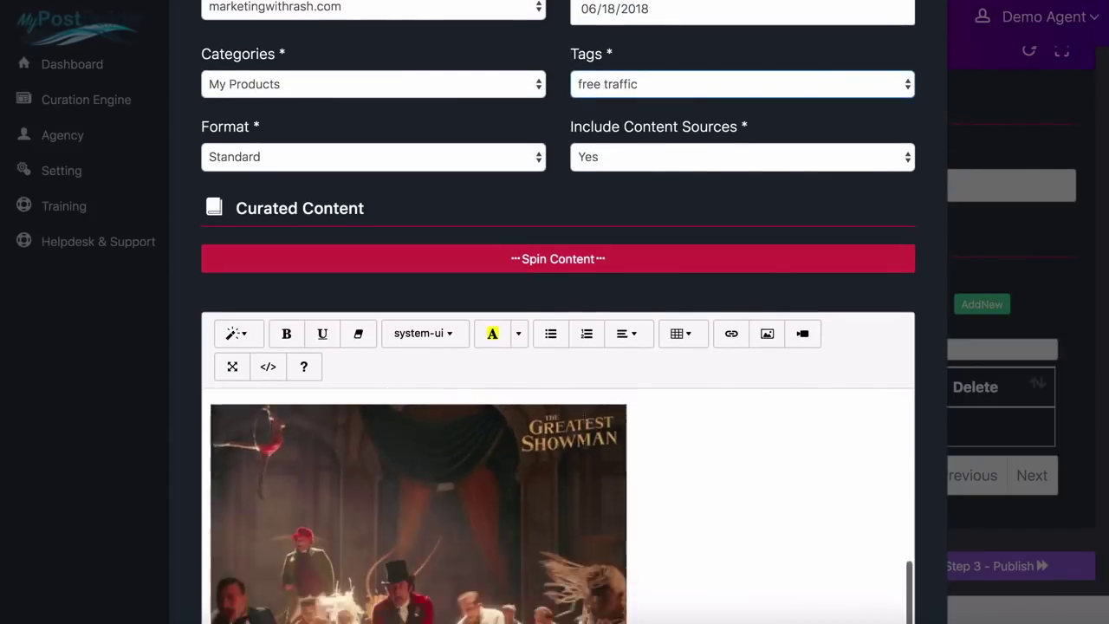
pyautogui.scroll(-3, 585, 442)
pyautogui.scroll(-3, 585, 442)
pyautogui.scroll(-3, 584, 441)
pyautogui.scroll(-5, 584, 441)
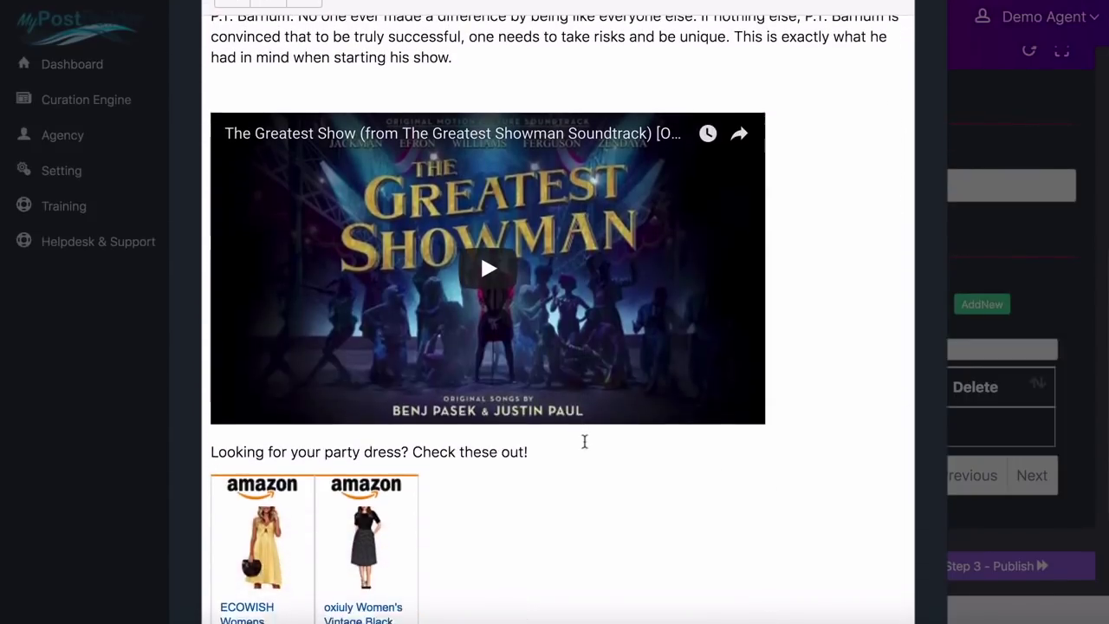
pyautogui.scroll(-1, 584, 442)
pyautogui.scroll(7, 585, 410)
pyautogui.scroll(5, 586, 410)
pyautogui.scroll(2, 585, 409)
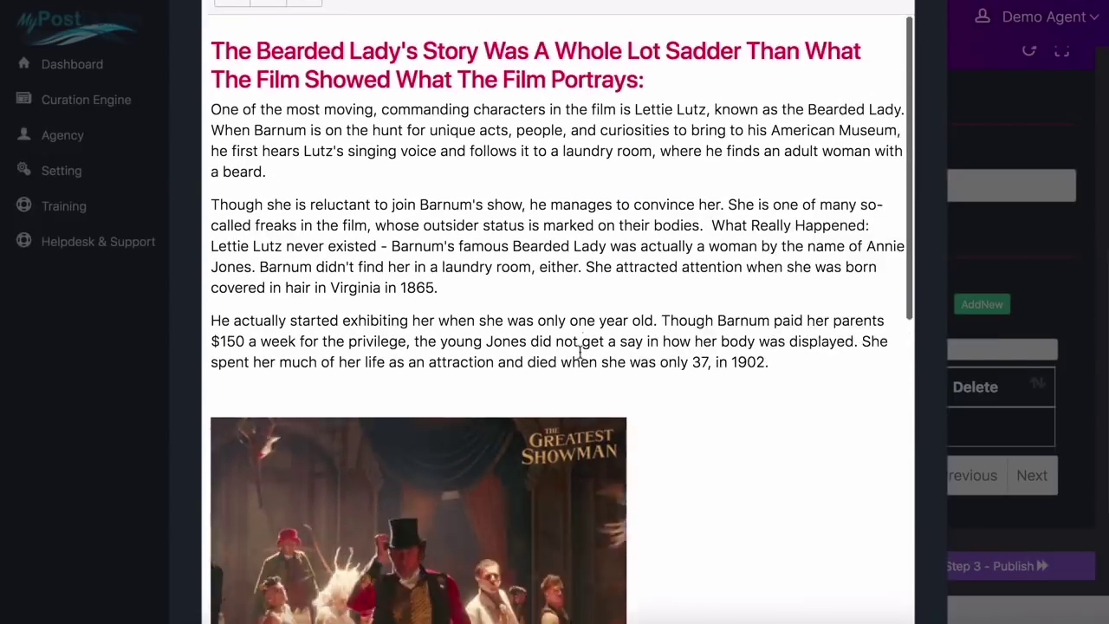
pyautogui.scroll(2, 580, 355)
pyautogui.scroll(-3, 580, 355)
pyautogui.scroll(-5, 584, 398)
pyautogui.scroll(-3, 584, 398)
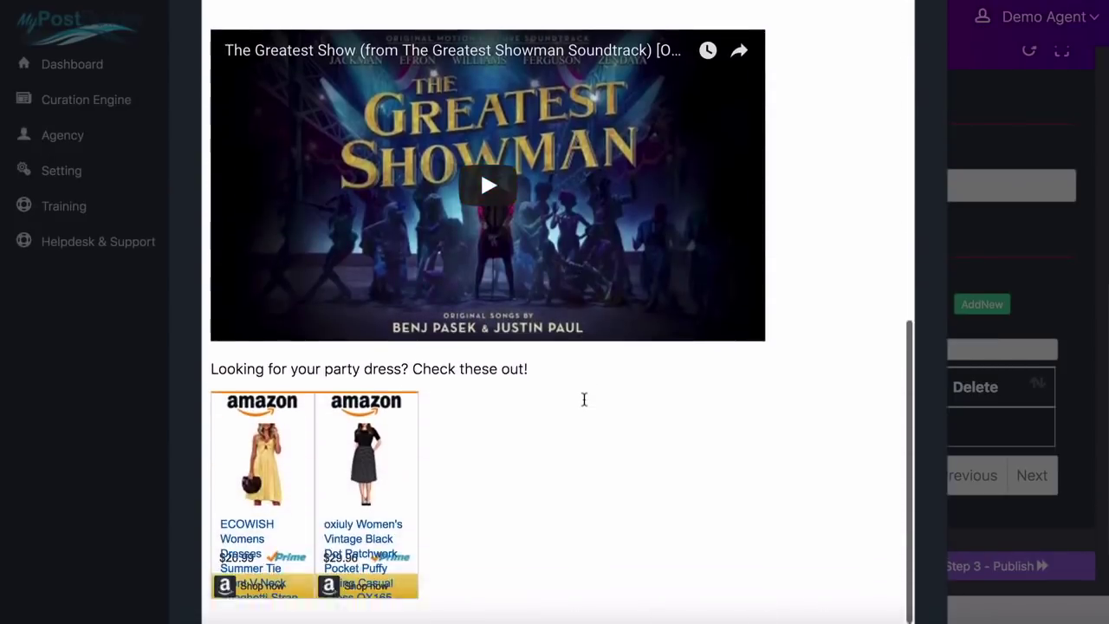
pyautogui.scroll(-3, 584, 399)
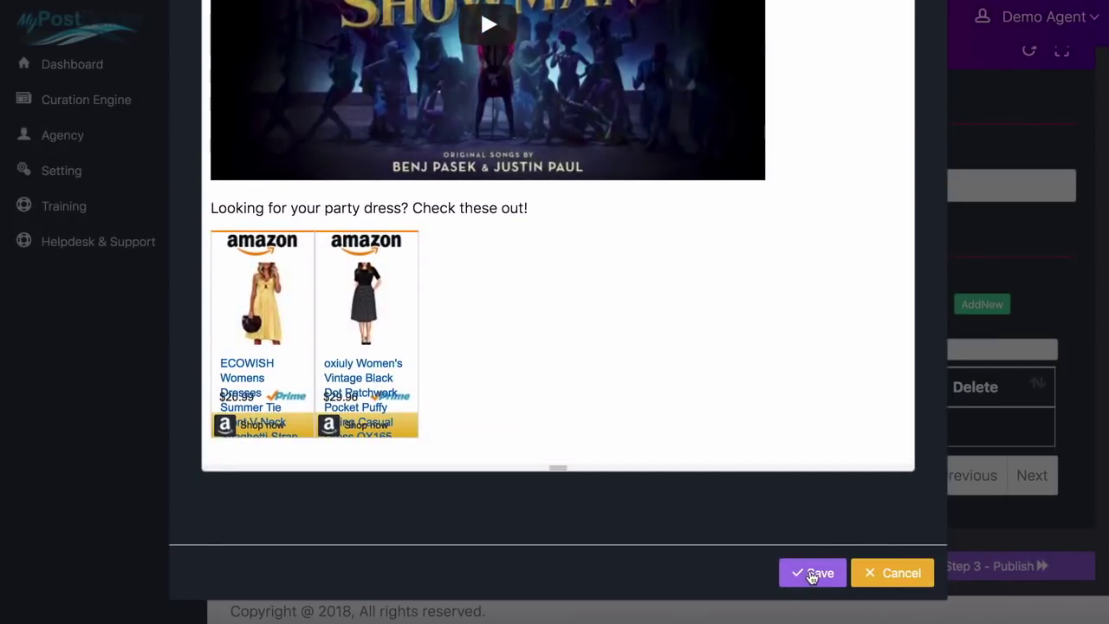
# - Save the site, publish Greatest Showman, and show its share link marketingwithrash.com/?p=430
pyautogui.click(890, 579)
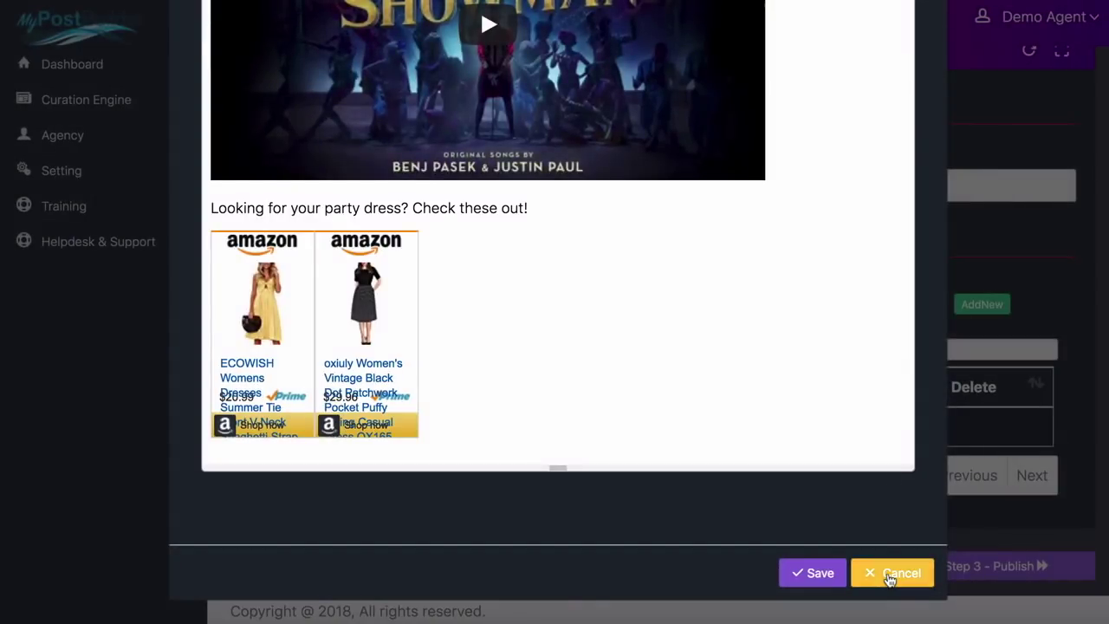
pyautogui.click(889, 578)
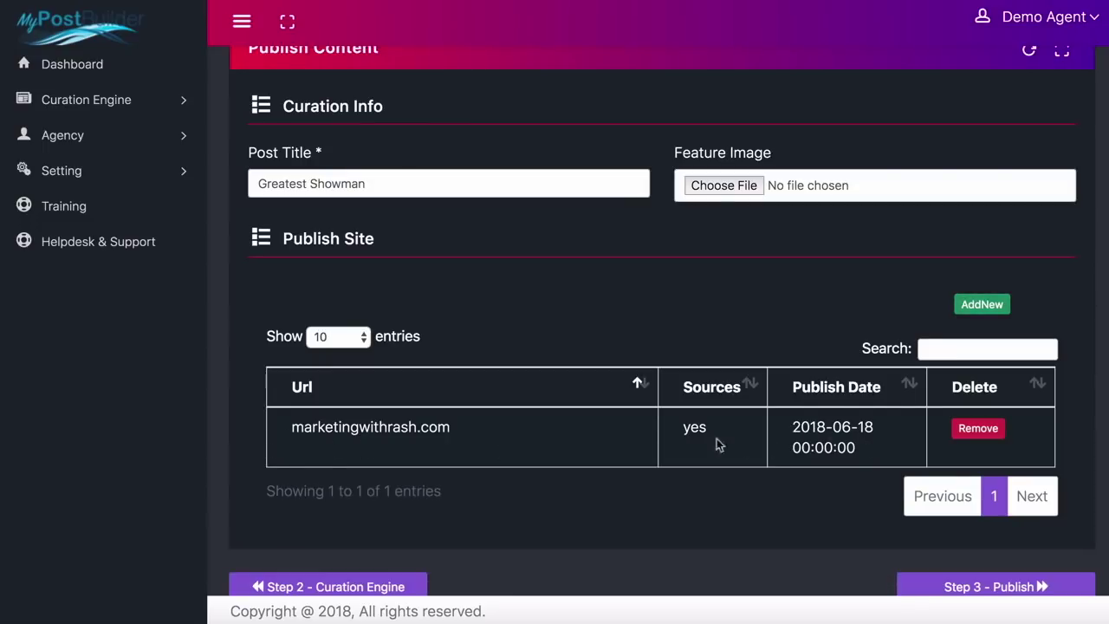
pyautogui.scroll(-1, 641, 437)
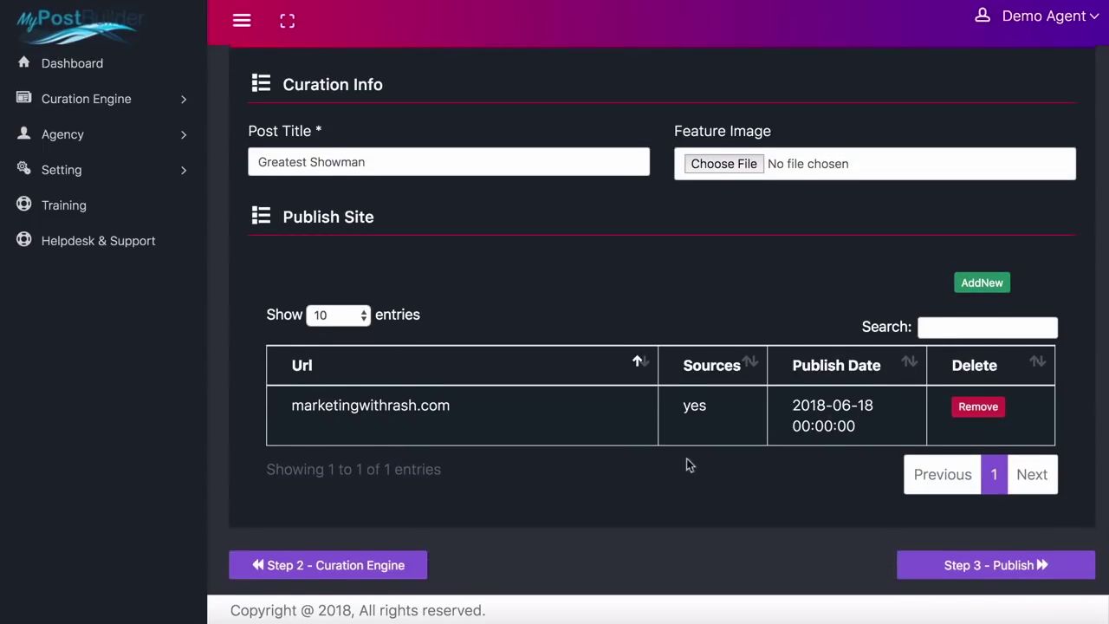
pyautogui.click(942, 571)
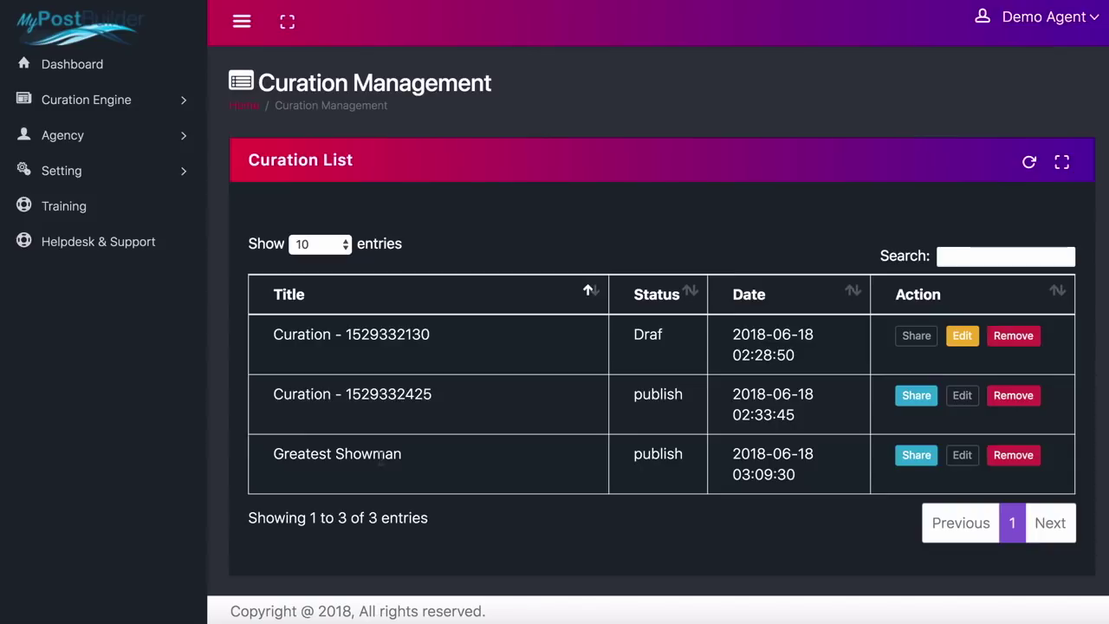
pyautogui.click(914, 456)
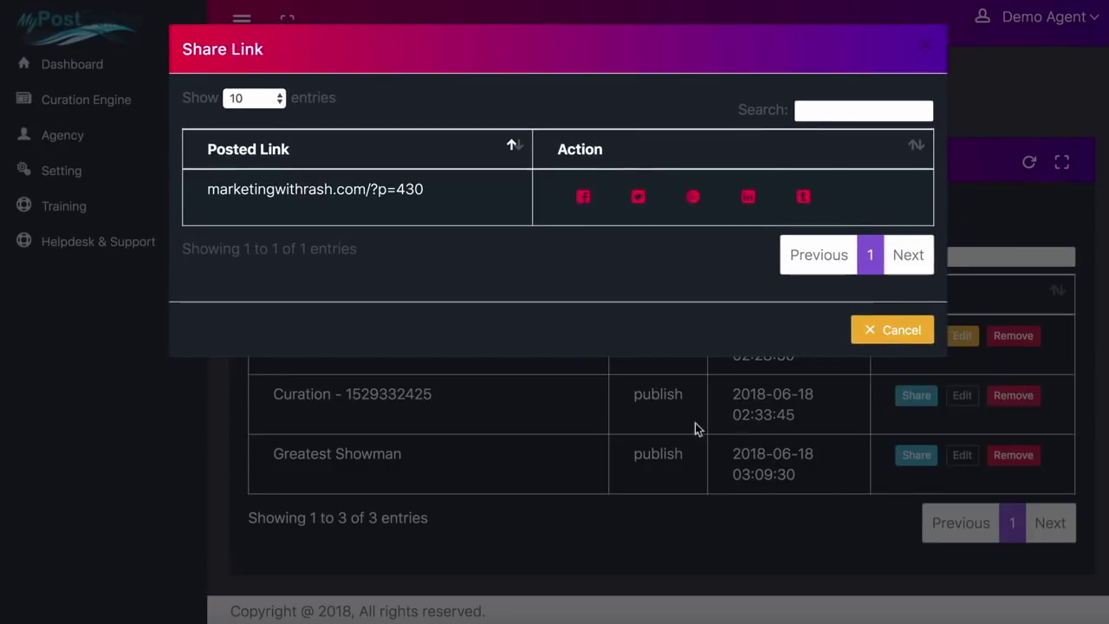
pyautogui.click(582, 199)
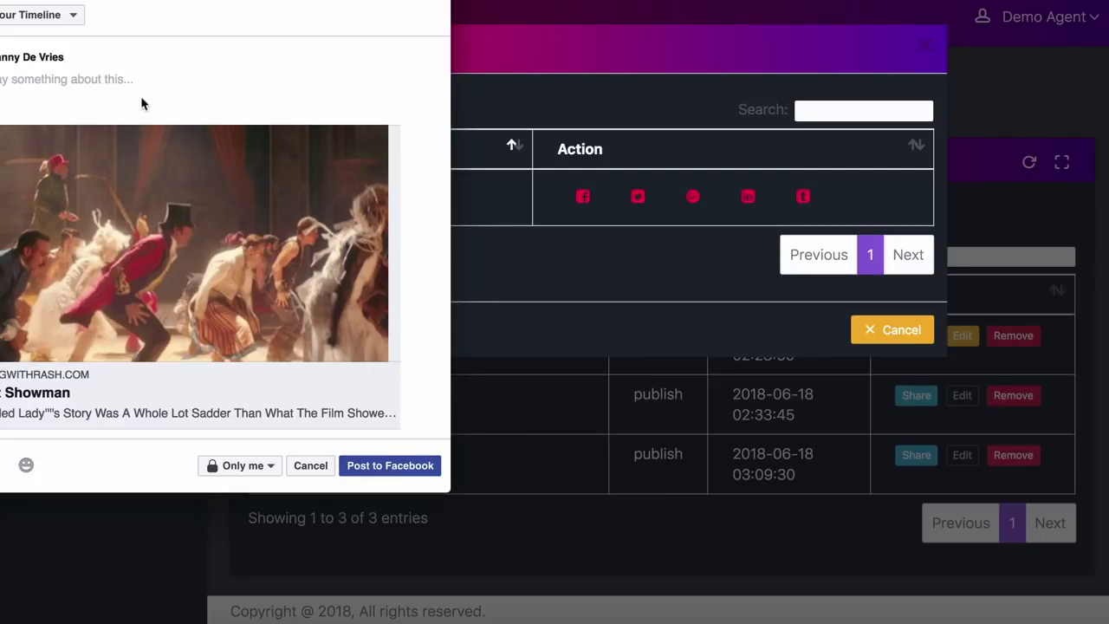
pyautogui.click(29, 24)
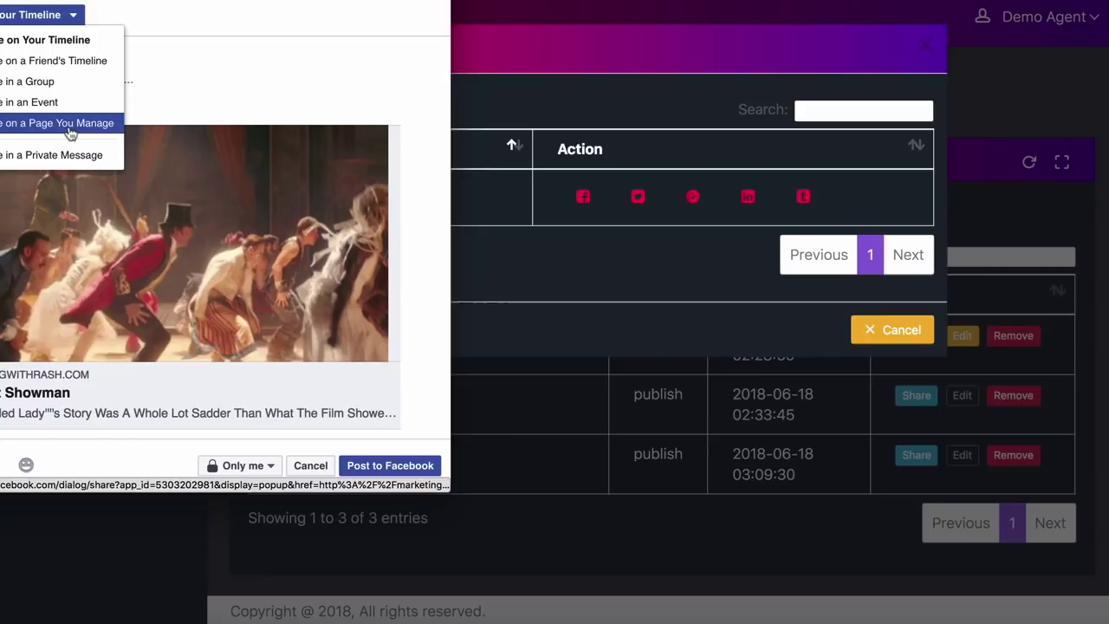
pyautogui.click(314, 468)
pyautogui.click(679, 166)
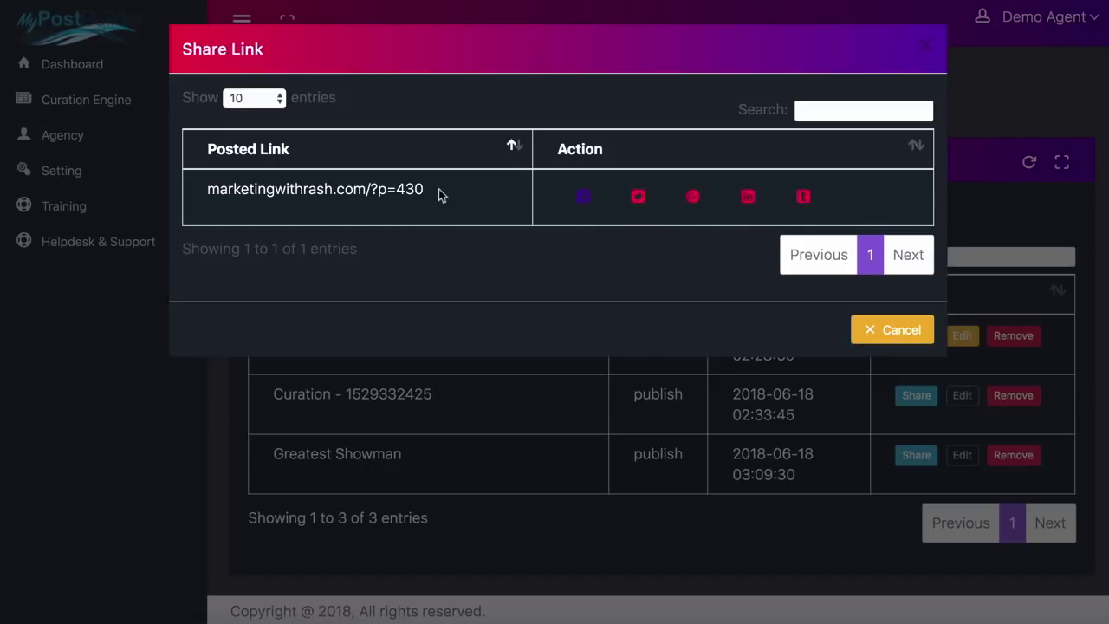
# - Copy the published post's link and load it in a new Chrome tab
pyautogui.moveTo(438, 192); pyautogui.dragTo(208, 197)
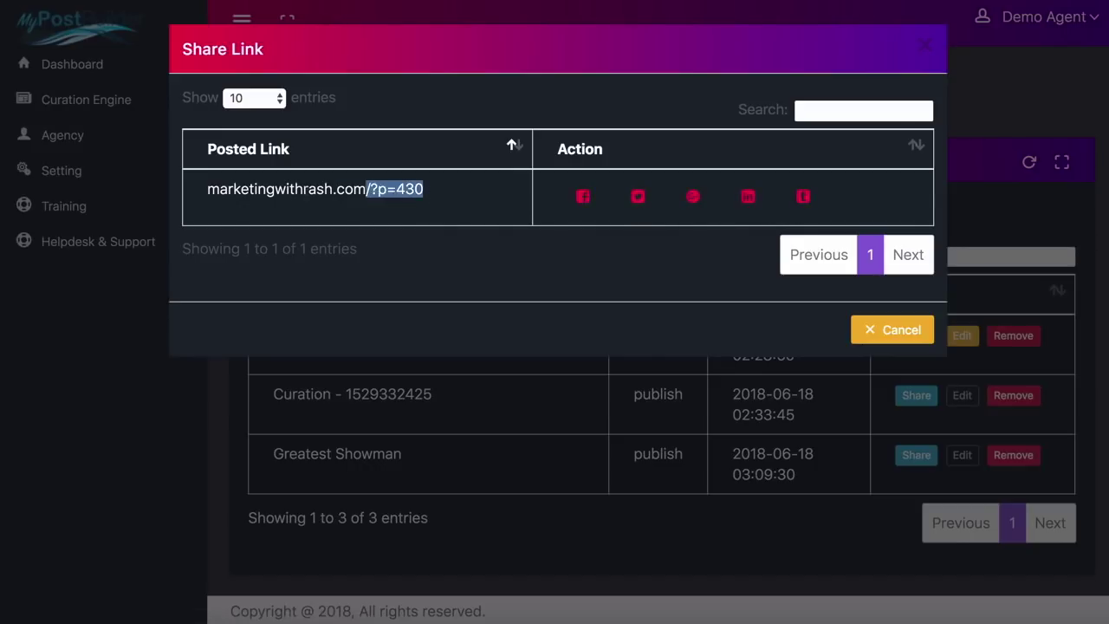
pyautogui.rightClick(259, 189)
pyautogui.click(299, 222)
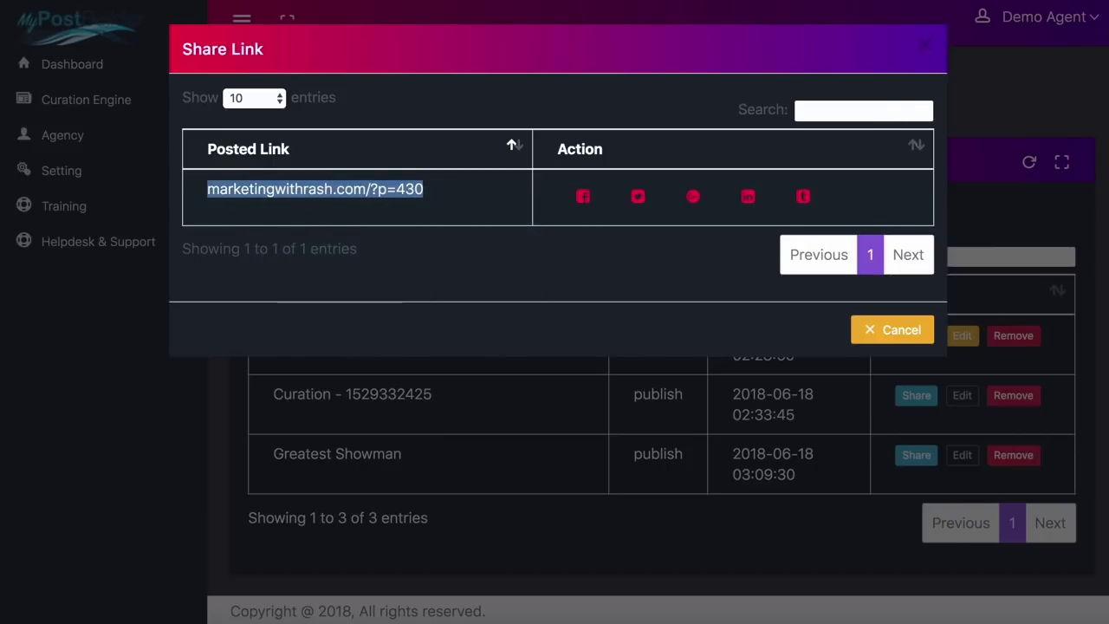
pyautogui.hotkey('ctrl', 't')
pyautogui.rightClick(286, 0)
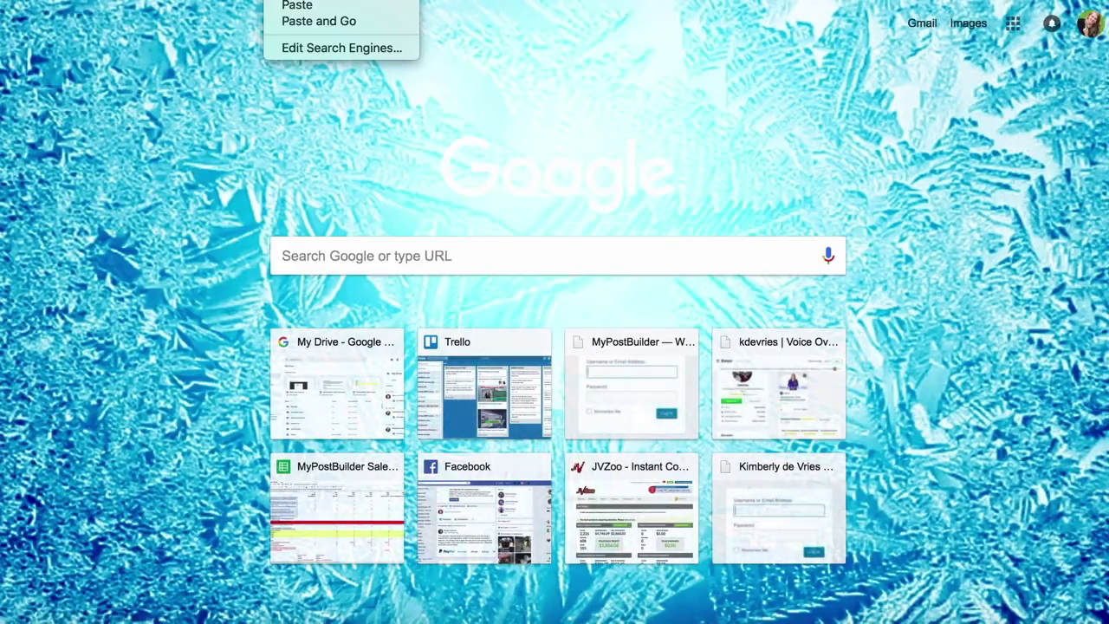
pyautogui.click(297, 6)
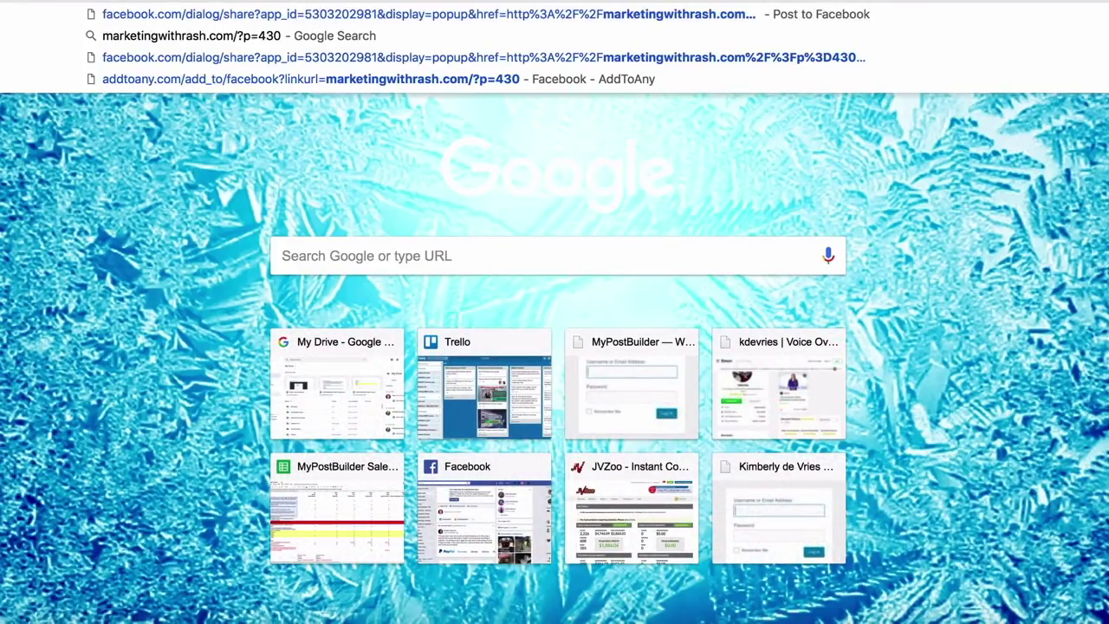
pyautogui.press('Return')
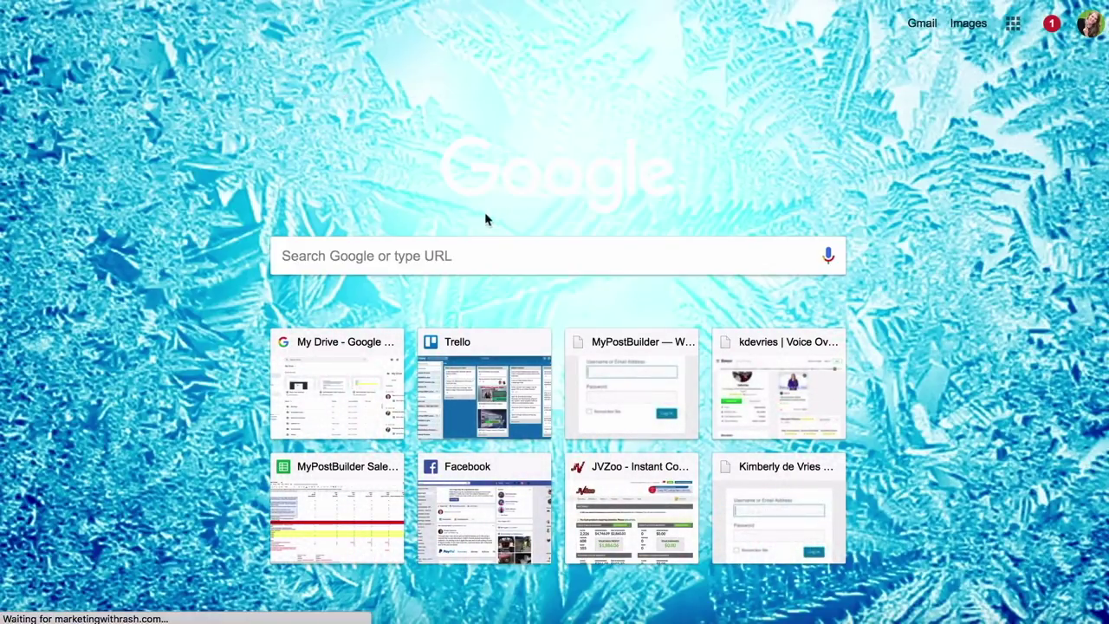
# - Scroll through the live post, viewing the Bearded Lady story, soundtrack video and dress ads
pyautogui.scroll(-3, 376, 265)
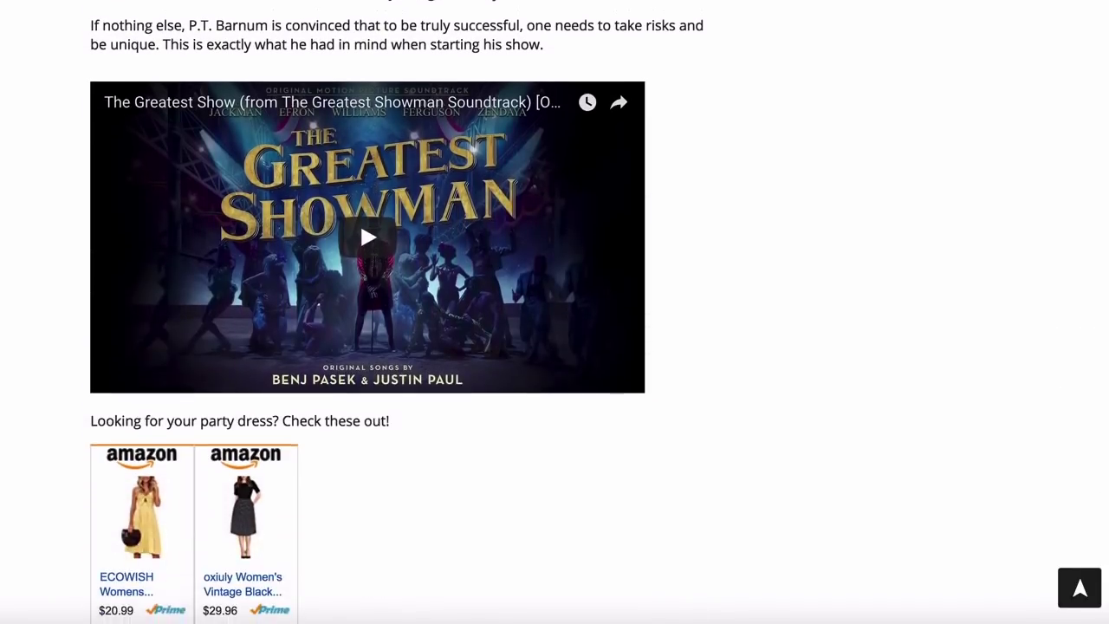
pyautogui.scroll(-3, 374, 261)
pyautogui.scroll(-2, 374, 262)
pyautogui.scroll(-2, 373, 265)
pyautogui.scroll(-1, 373, 265)
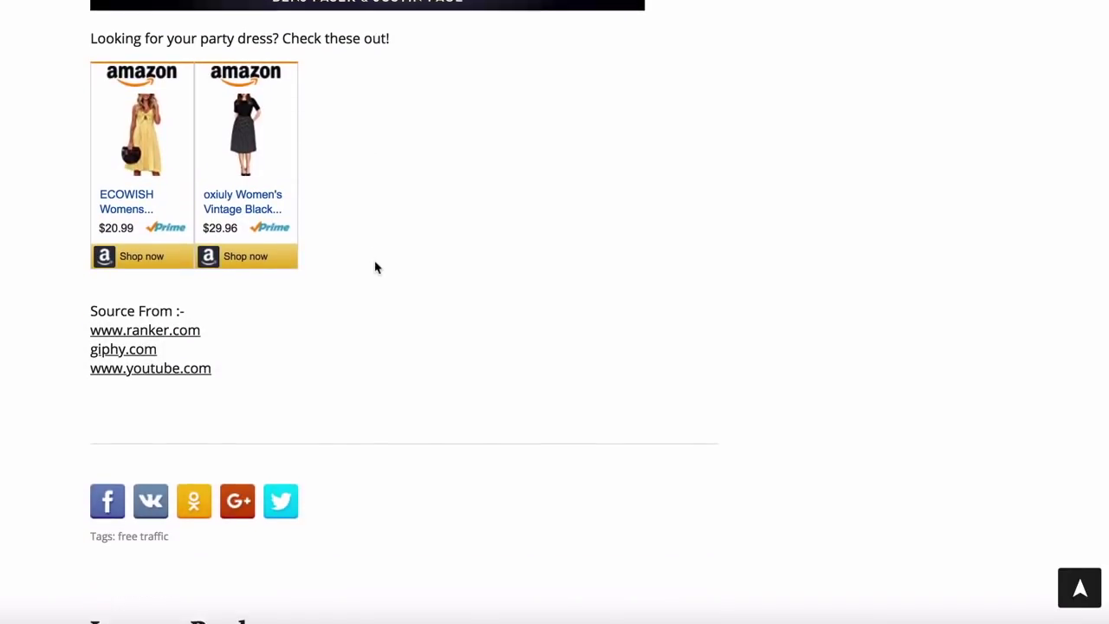
pyautogui.scroll(3, 375, 266)
pyautogui.scroll(3, 375, 267)
pyautogui.scroll(1, 375, 267)
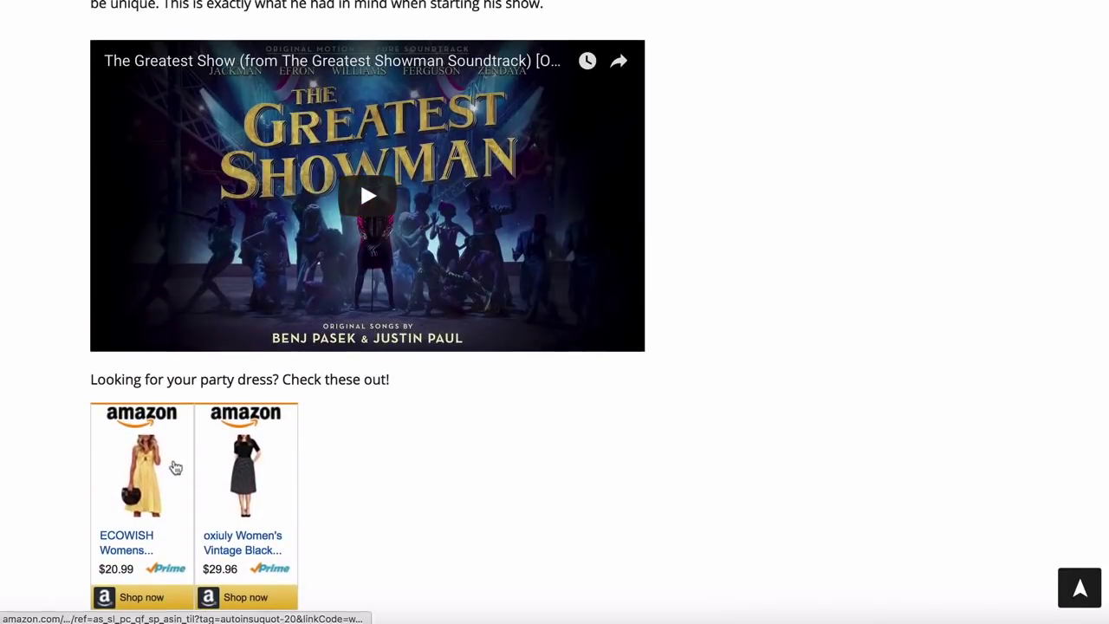